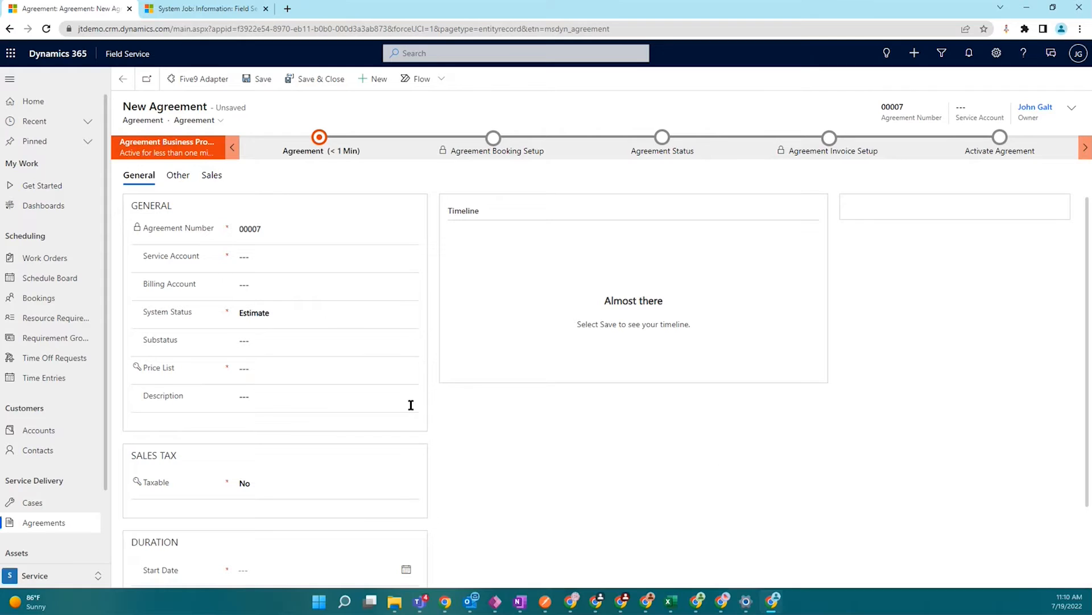
# Set the new agreement's service account to Brandon's Company
pyautogui.click(281, 257)
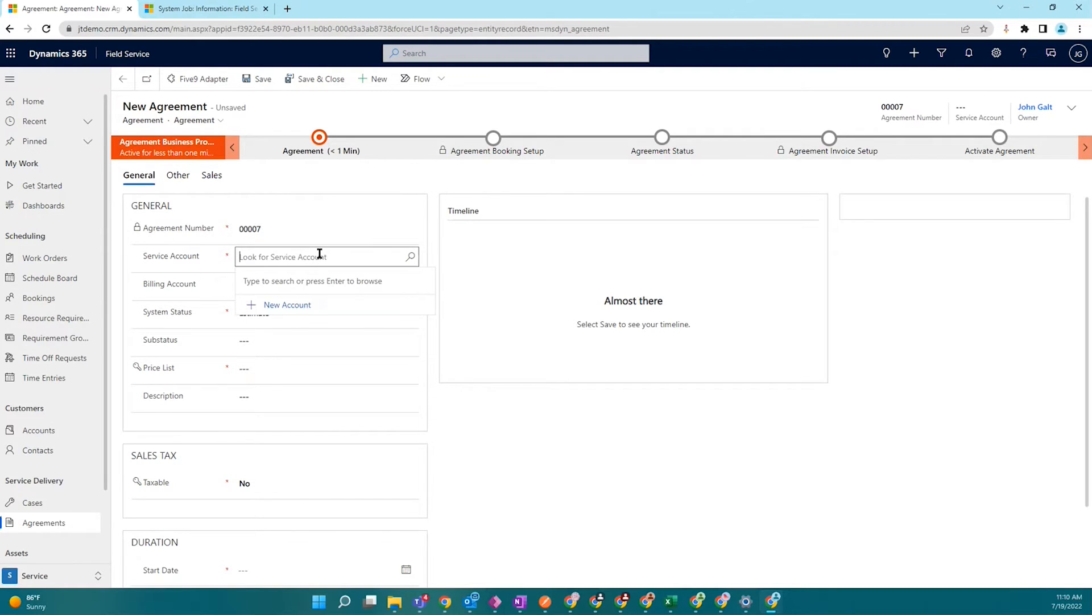
pyautogui.click(409, 257)
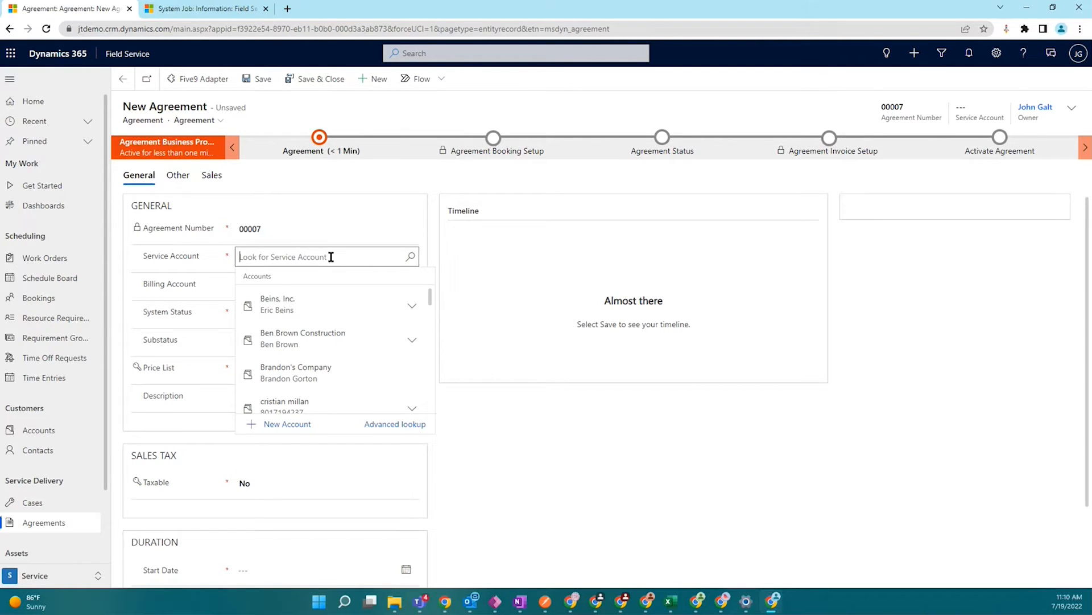
pyautogui.click(295, 370)
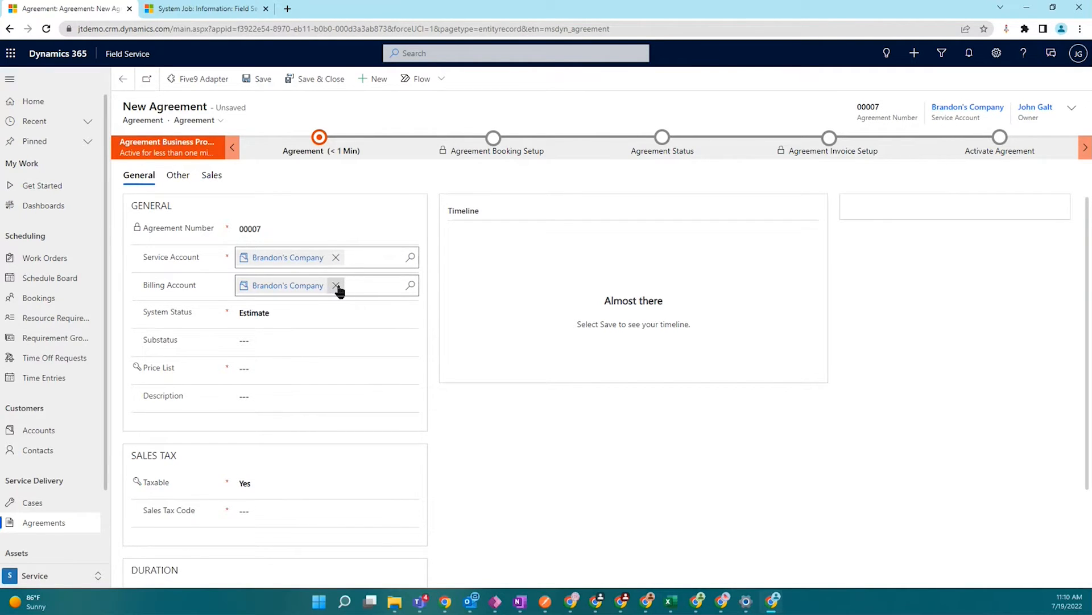
# Replace the agreement's billing account with the Journeyteam account
pyautogui.click(336, 287)
pyautogui.click(410, 285)
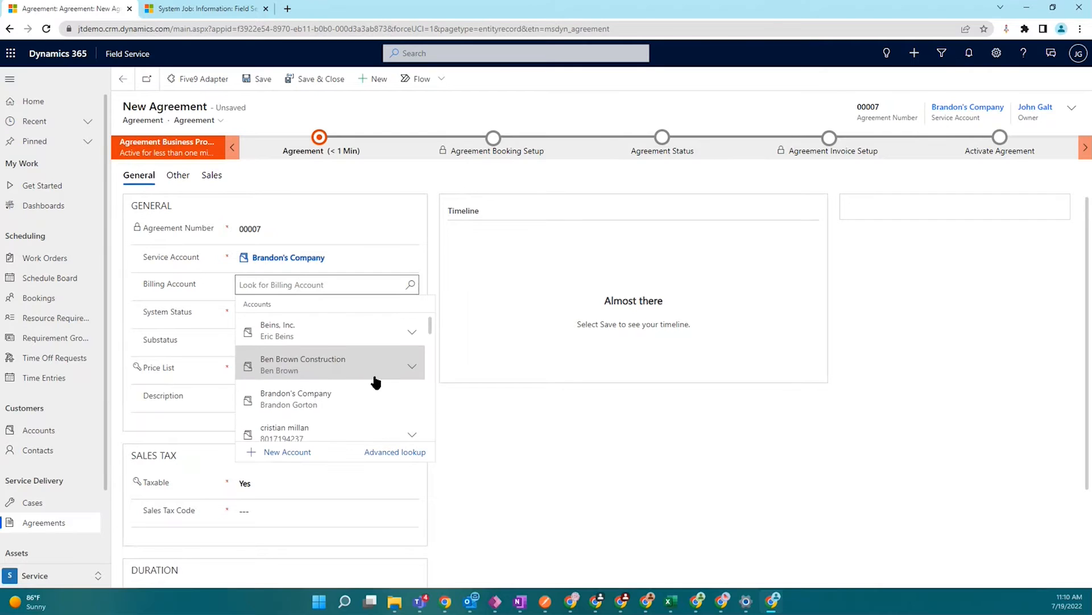
pyautogui.scroll(-8, 376, 382)
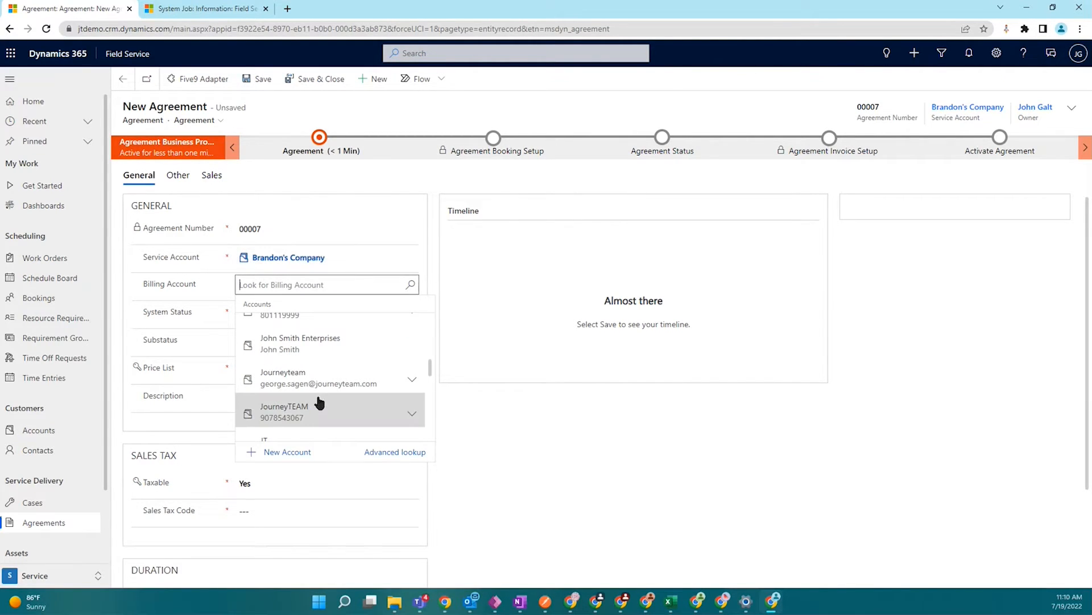
pyautogui.click(346, 388)
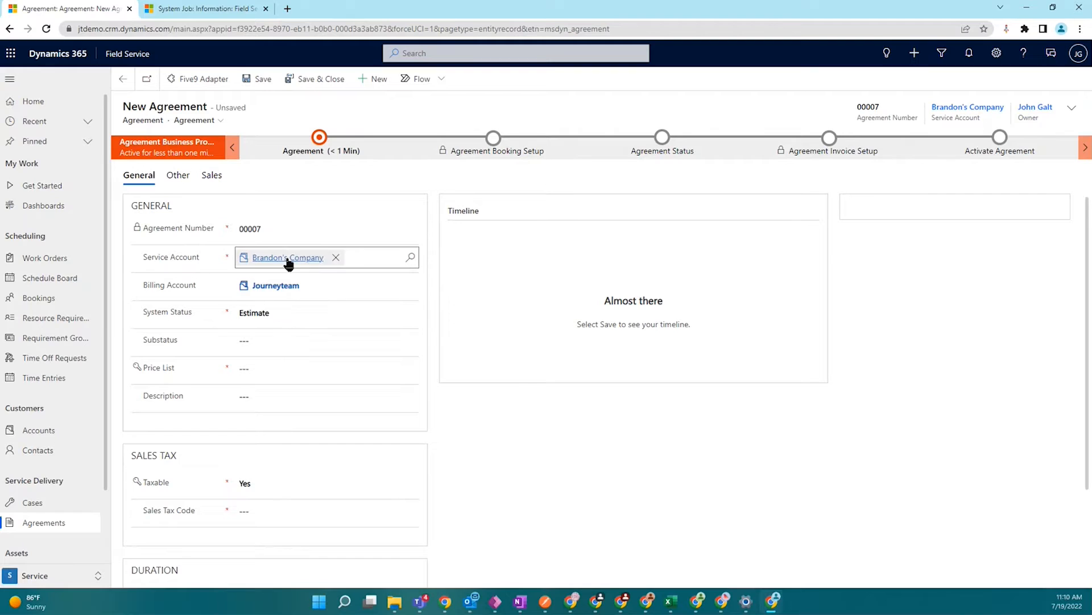
# Examine the available System Status and Substatus options for the agreement without selecting any
pyautogui.click(284, 312)
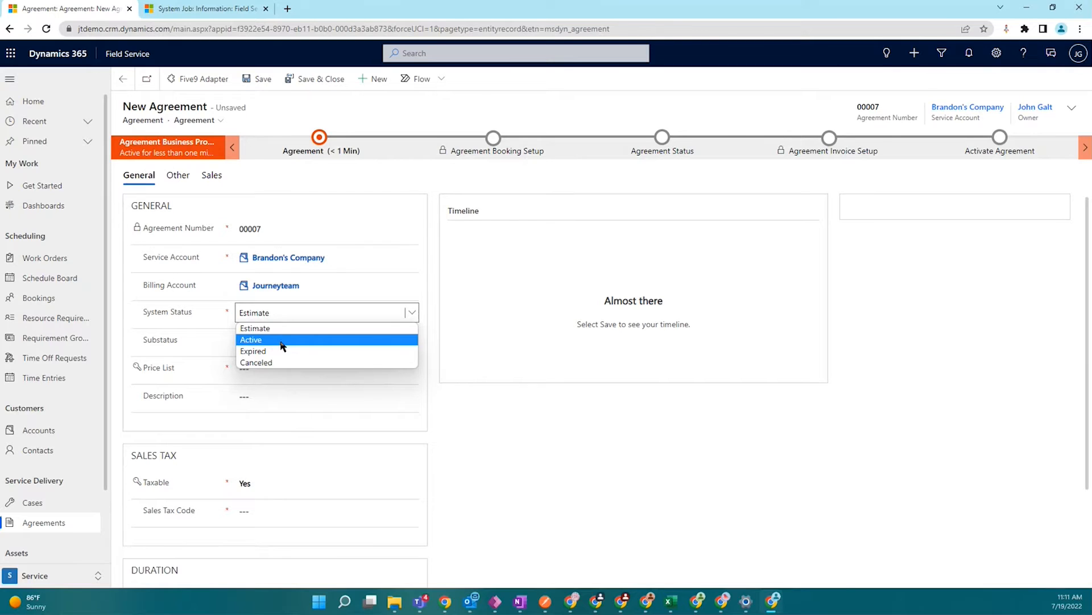
pyautogui.click(482, 422)
pyautogui.click(324, 340)
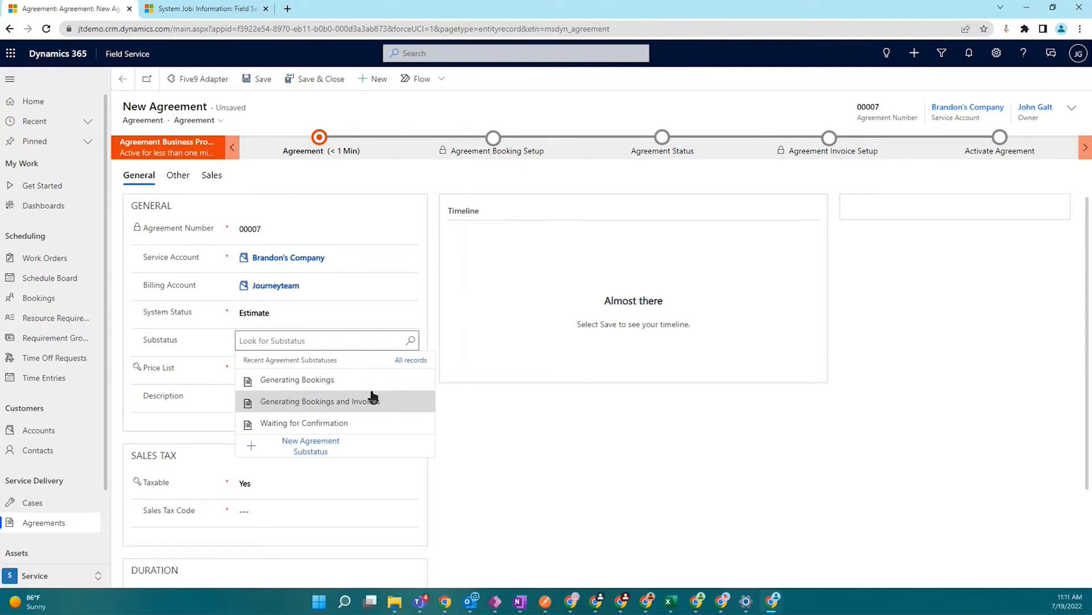
pyautogui.click(459, 470)
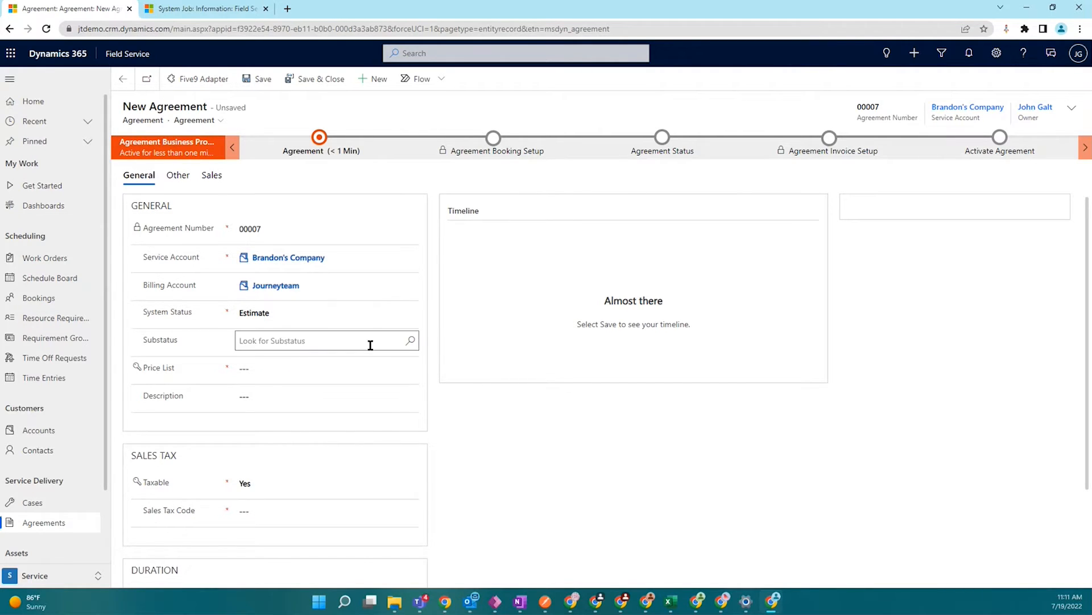
# Set the agreement's price list to JourneyTEAM Maintenance Price List
pyautogui.click(278, 369)
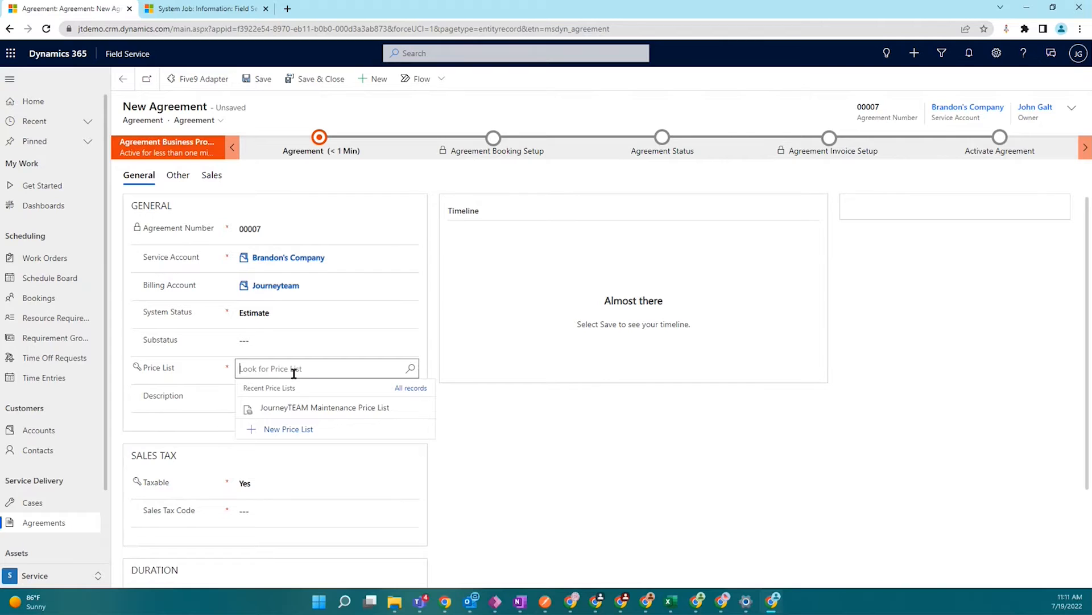
pyautogui.click(407, 371)
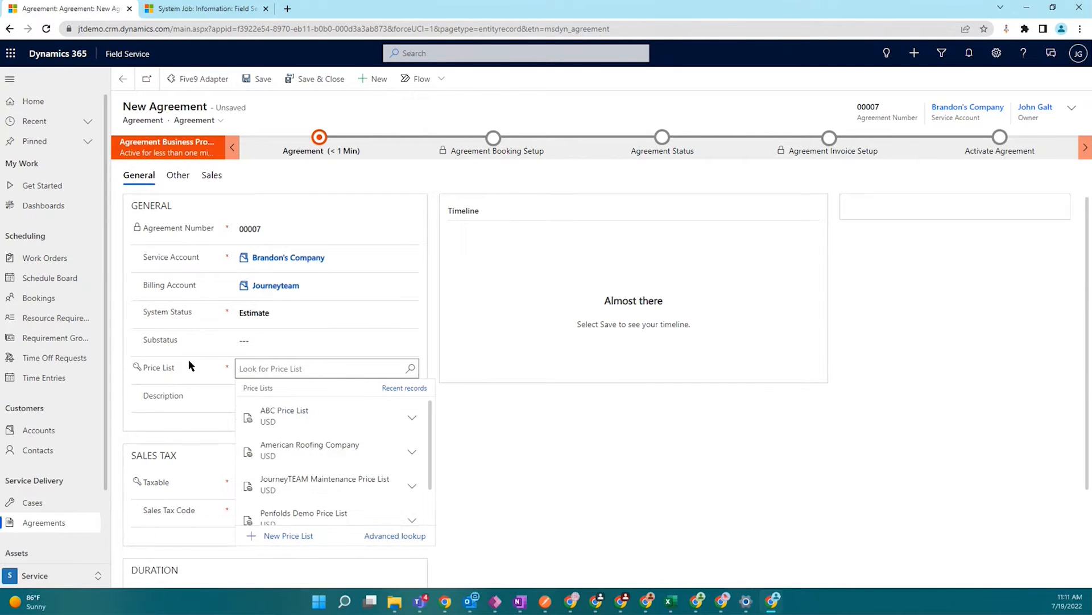
pyautogui.click(216, 371)
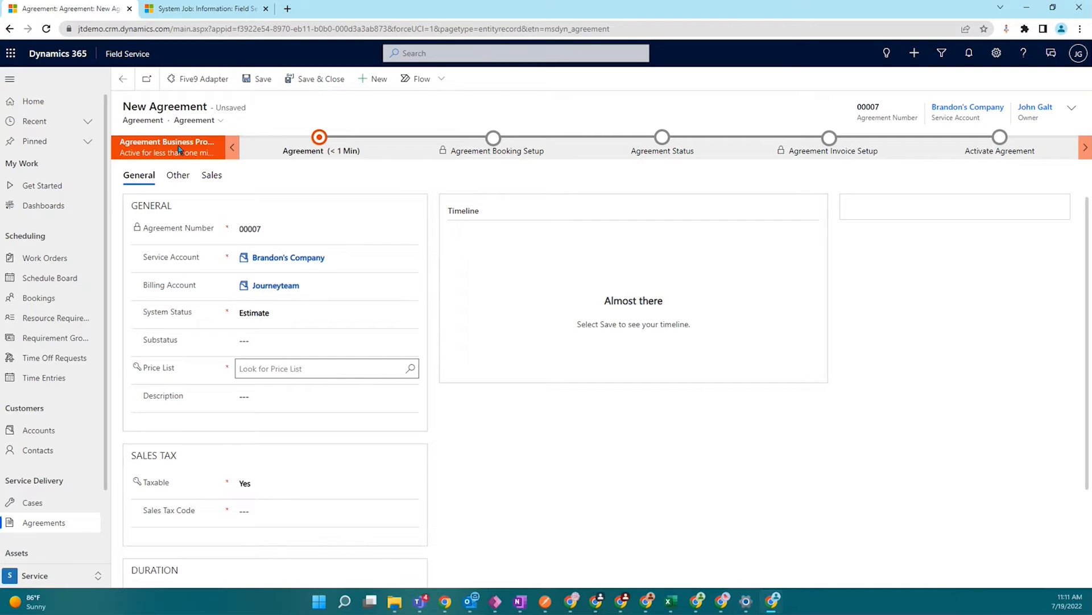
pyautogui.click(410, 368)
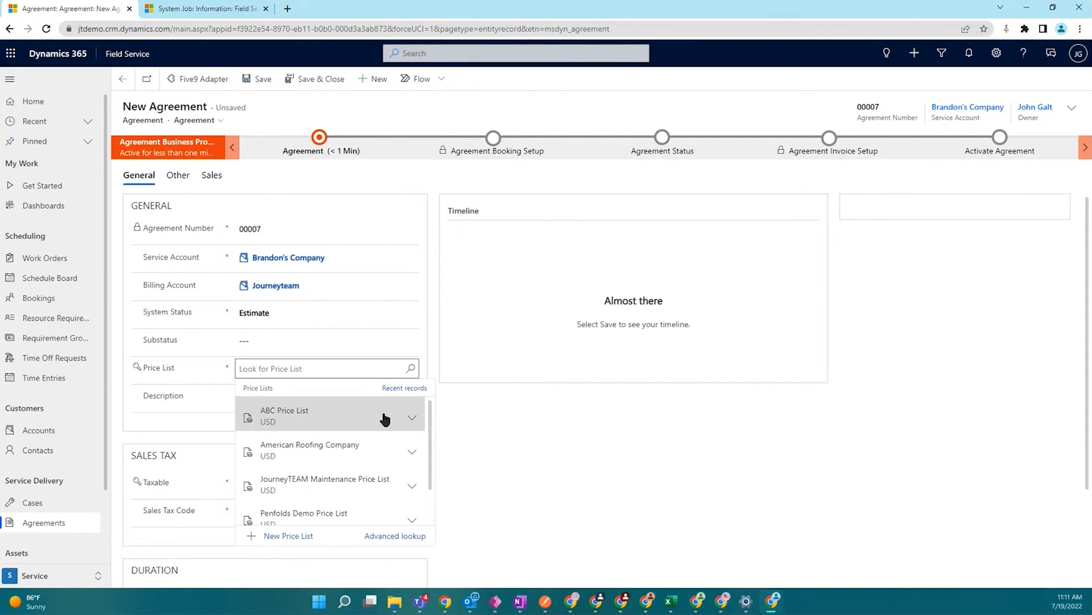
pyautogui.click(300, 496)
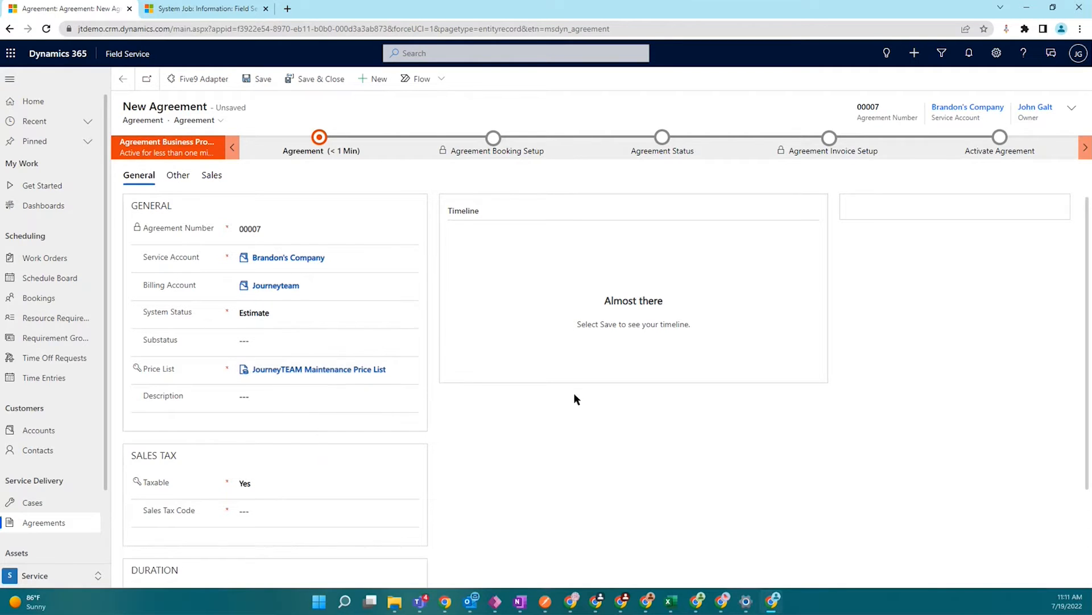
# Set the agreement's sales tax code to Tax Rate
pyautogui.click(239, 511)
pyautogui.scroll(-2, 239, 450)
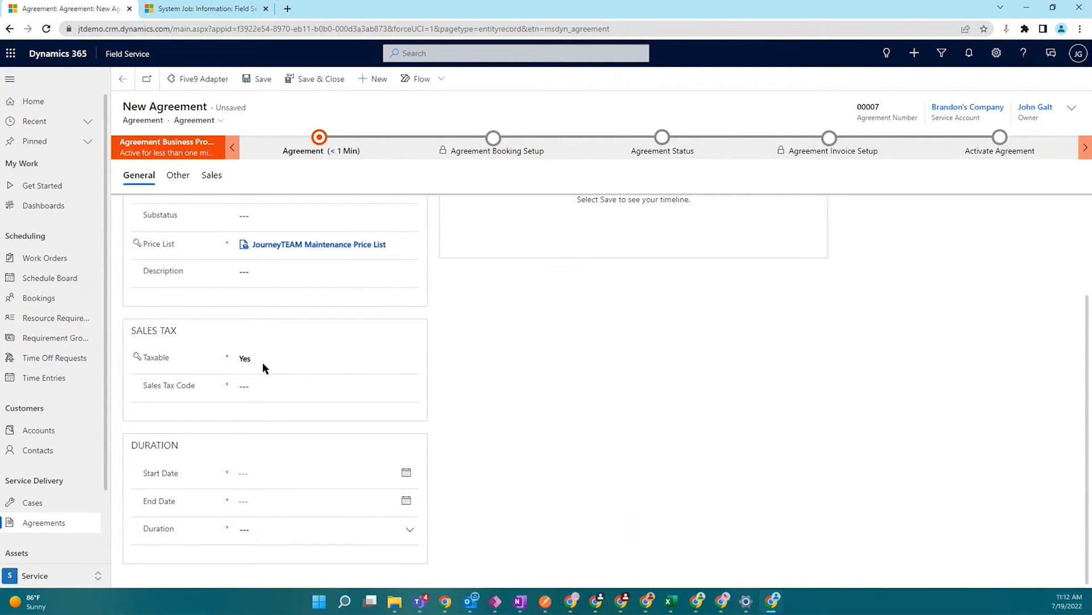
pyautogui.click(292, 385)
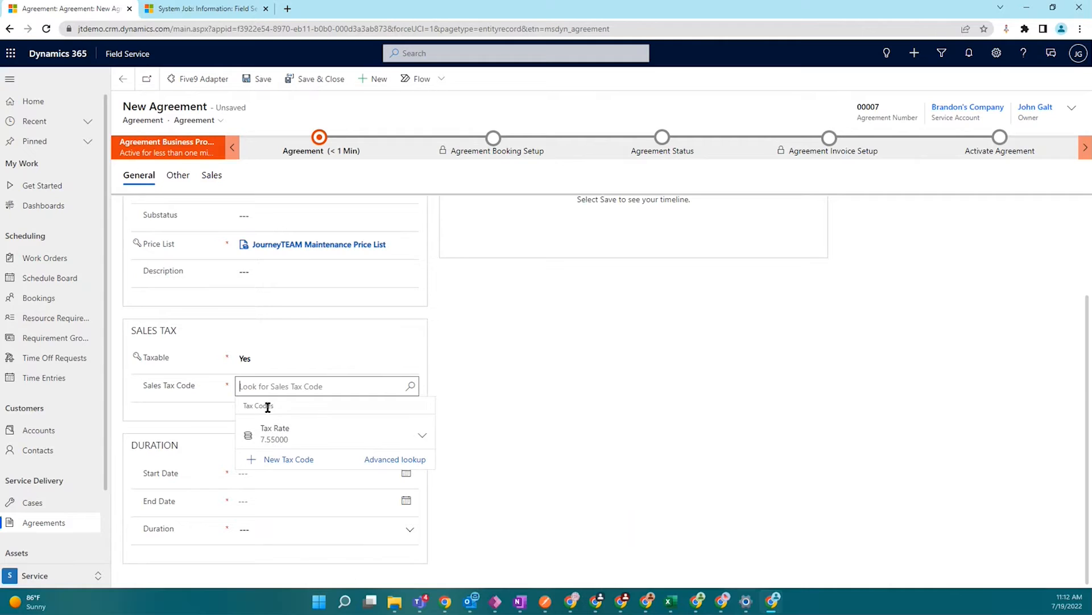
pyautogui.click(275, 433)
pyautogui.click(462, 425)
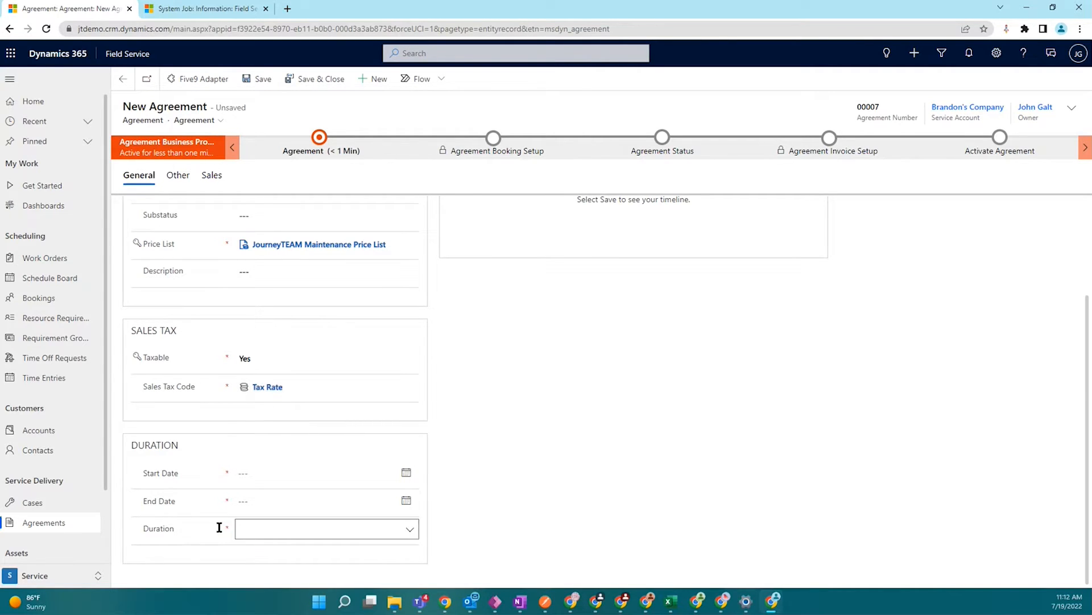
# Set the agreement's start date to 7/20/2022
pyautogui.click(406, 472)
pyautogui.click(199, 500)
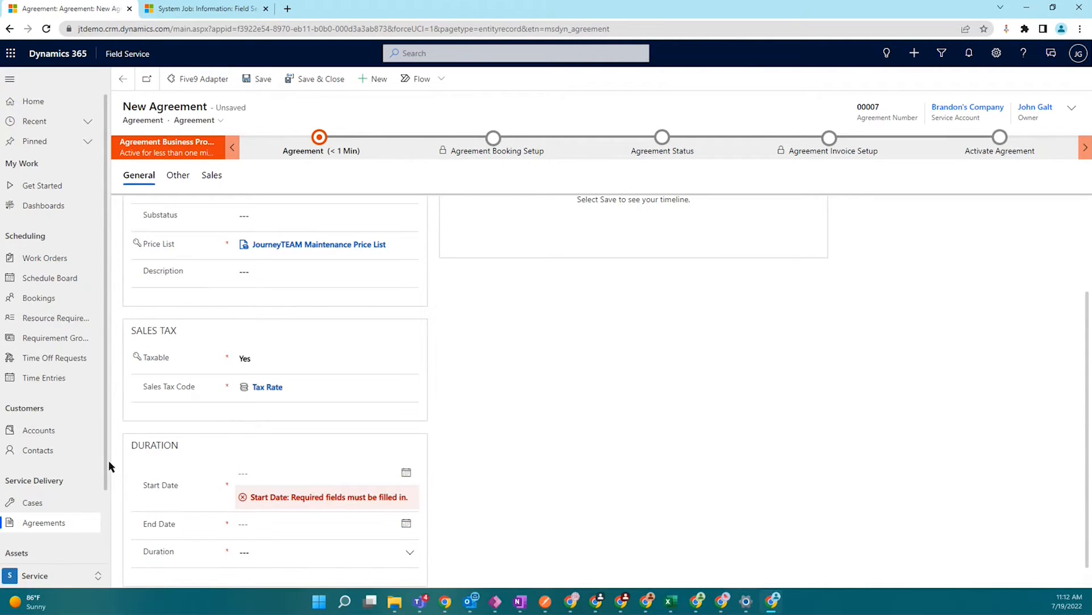
pyautogui.moveTo(129, 446); pyautogui.dragTo(179, 450)
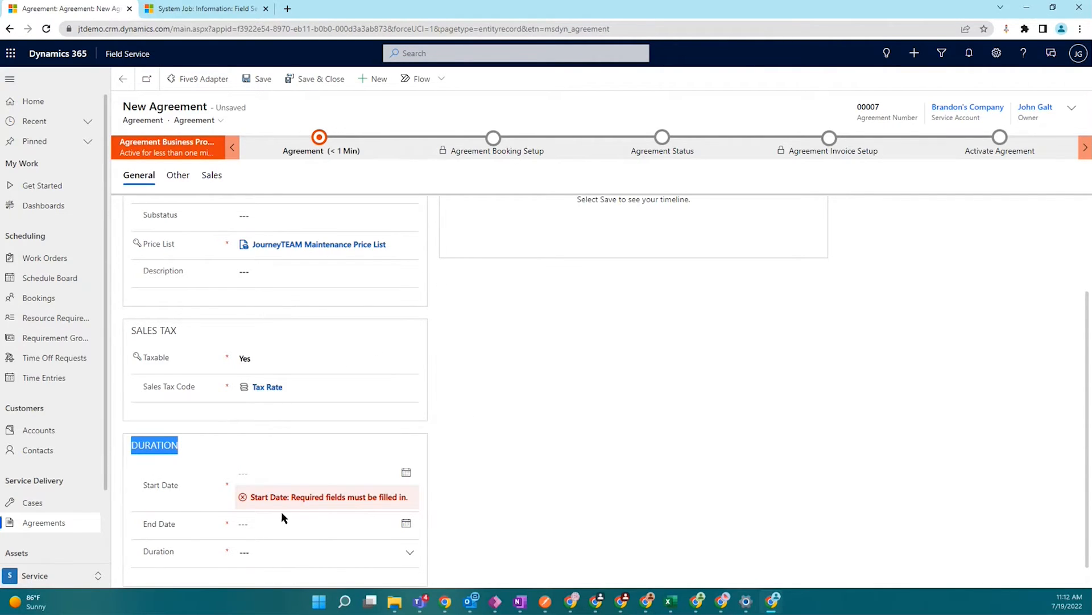
pyautogui.click(407, 472)
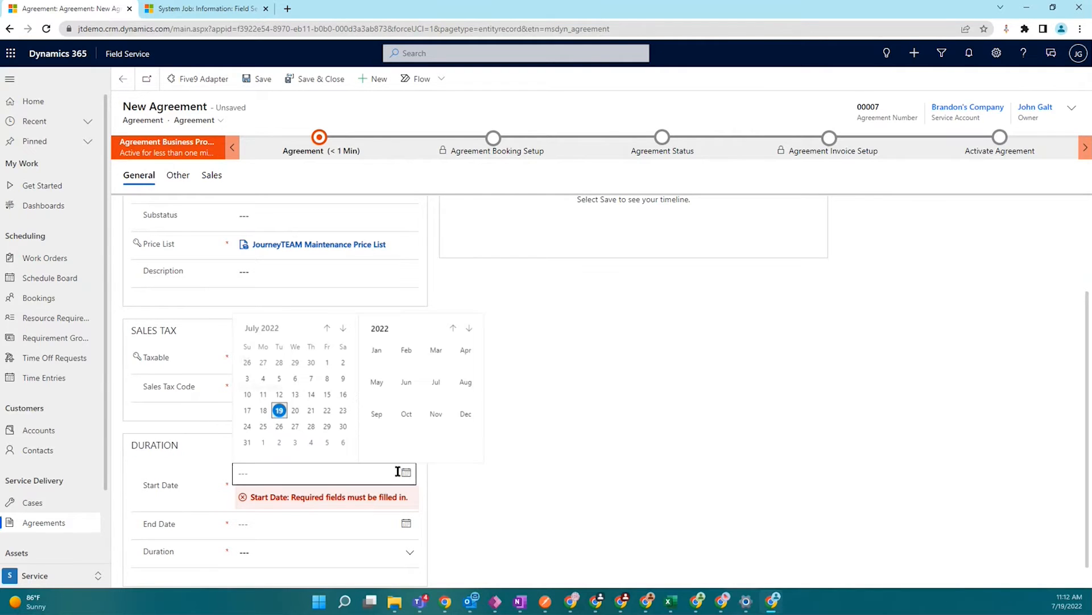
pyautogui.click(296, 411)
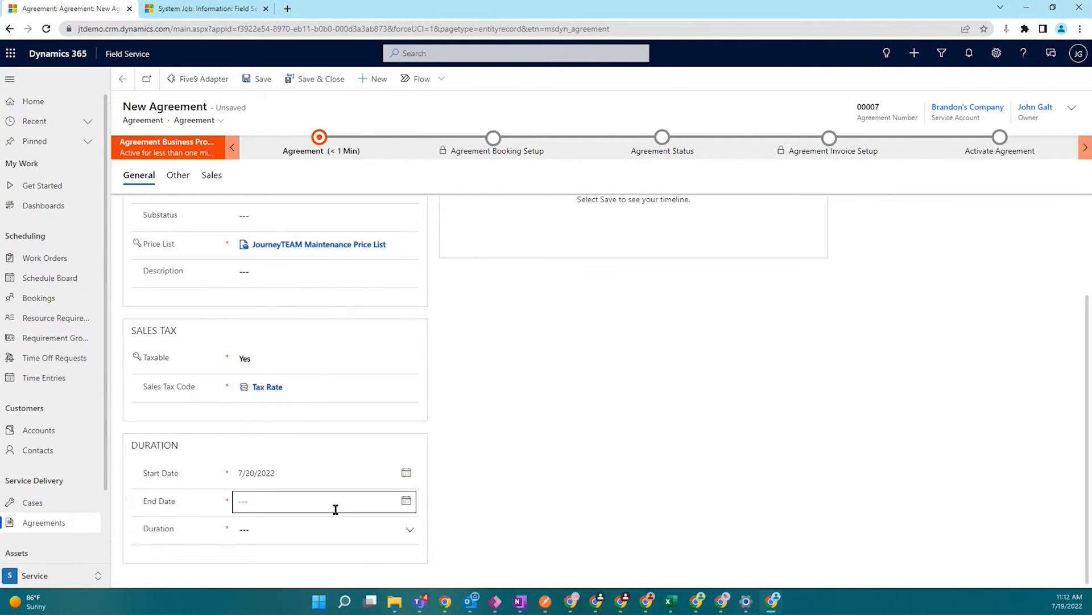
# Set the agreement's end date to 7/20/2024
pyautogui.click(407, 500)
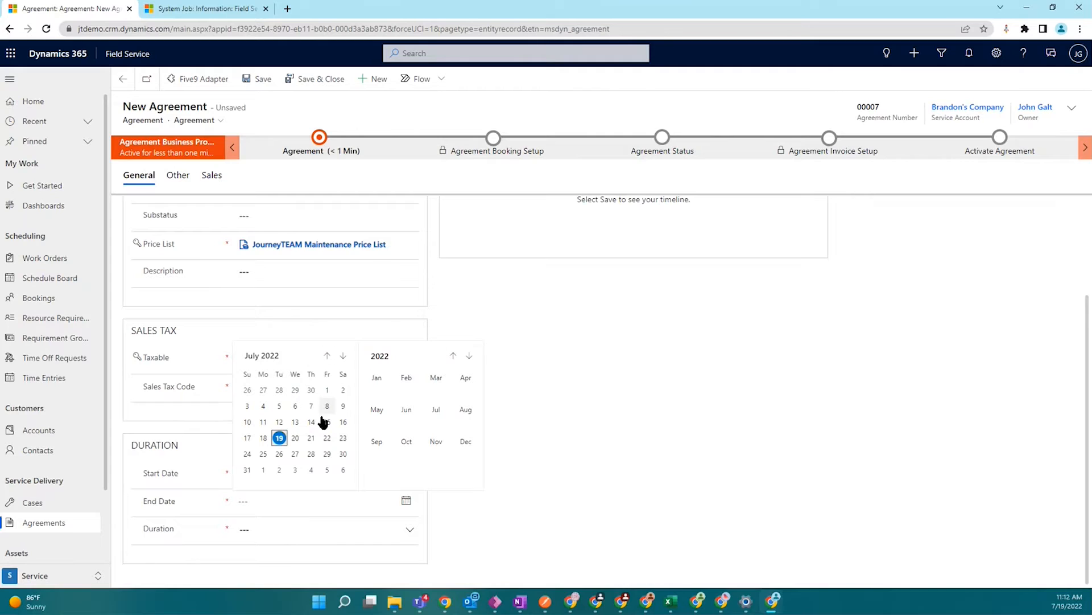
pyautogui.click(295, 438)
pyautogui.click(279, 501)
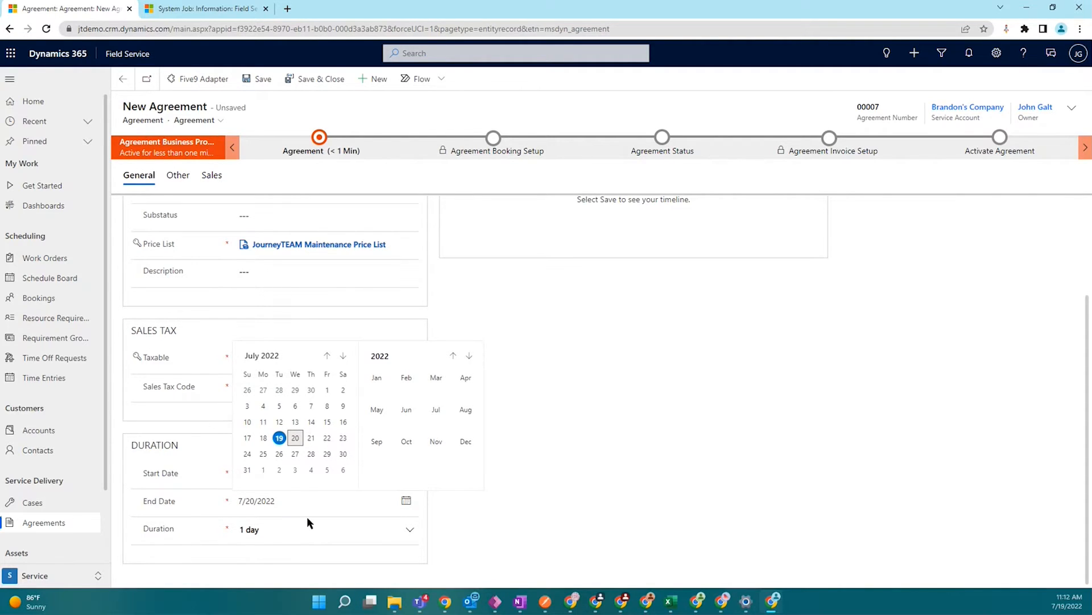
pyautogui.click(293, 492)
pyautogui.press('BackSpace')
pyautogui.write('4')
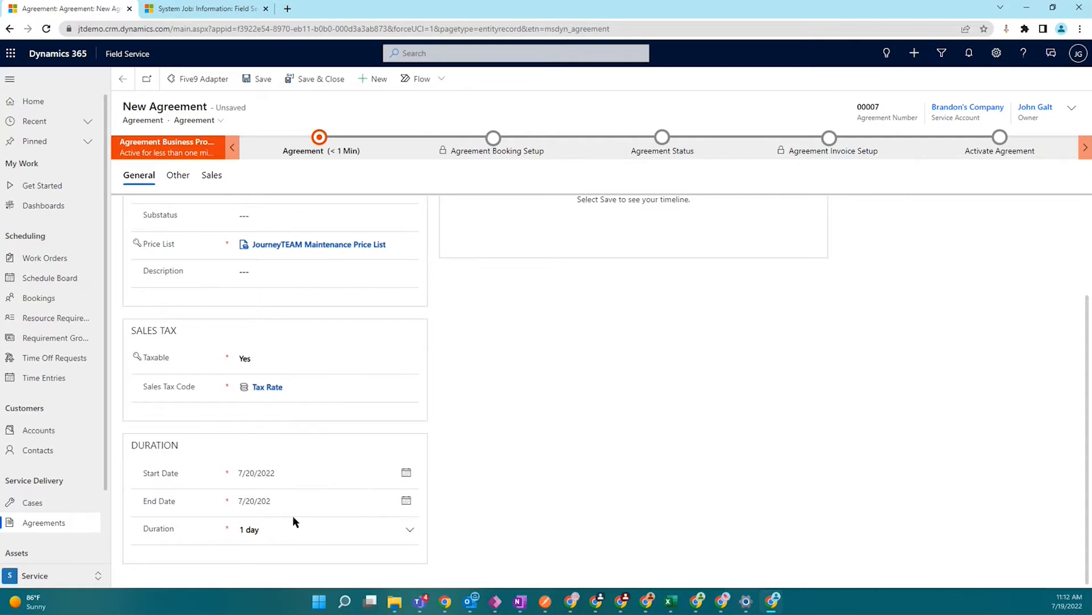
pyautogui.click(532, 436)
pyautogui.scroll(1, 434, 519)
pyautogui.scroll(-1, 436, 518)
pyautogui.scroll(1, 438, 527)
pyautogui.scroll(-1, 569, 541)
pyautogui.scroll(2, 553, 455)
pyautogui.scroll(-2, 562, 482)
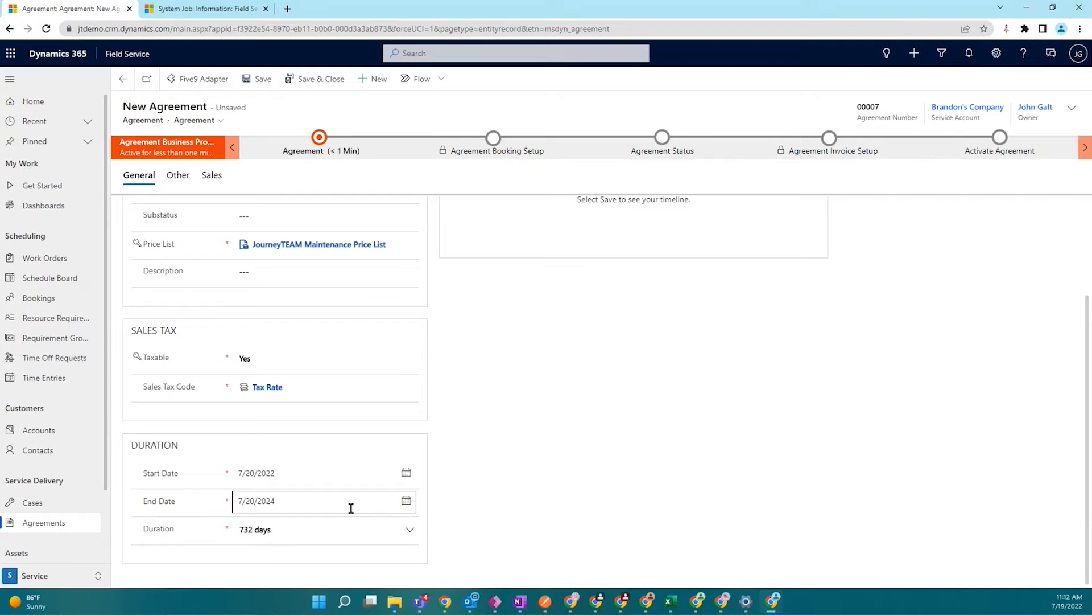
# Save the agreement and advance its business process by creating a new Agreement Booking Setup record
pyautogui.click(271, 84)
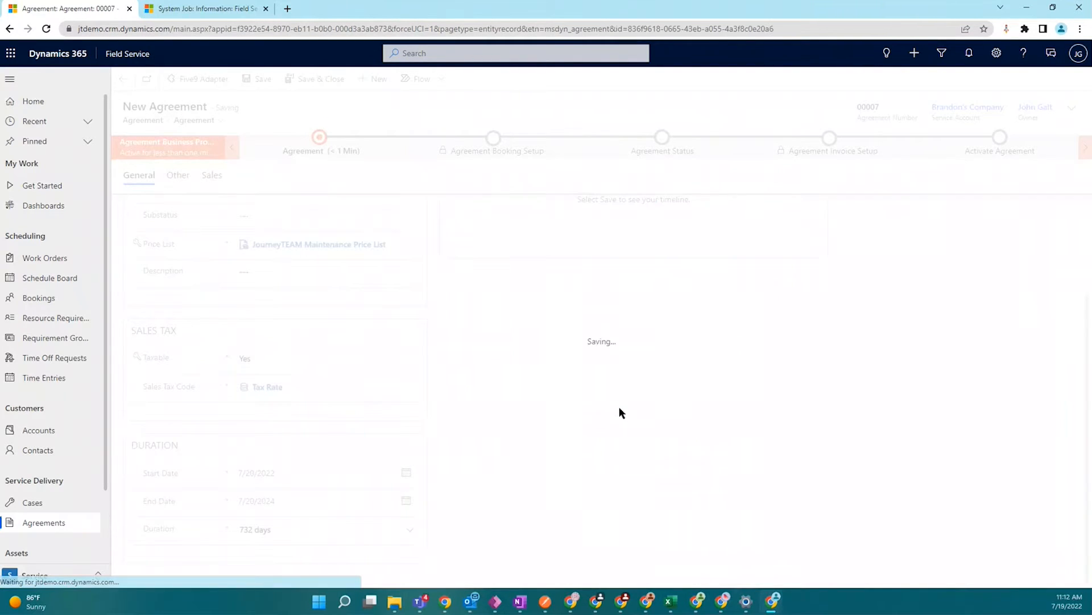
pyautogui.click(320, 153)
pyautogui.scroll(-1, 423, 365)
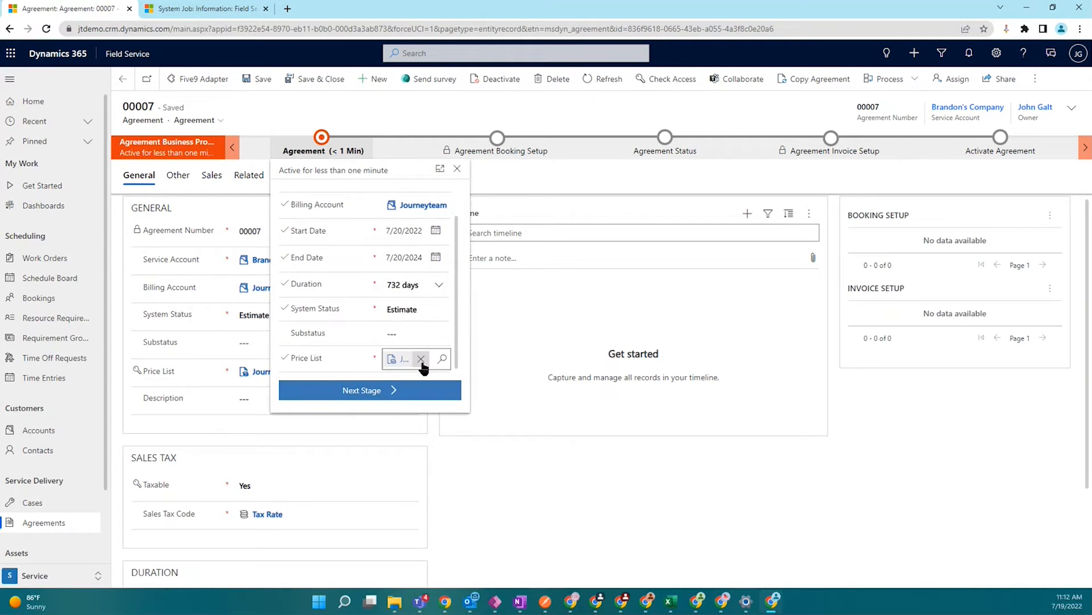
pyautogui.click(393, 390)
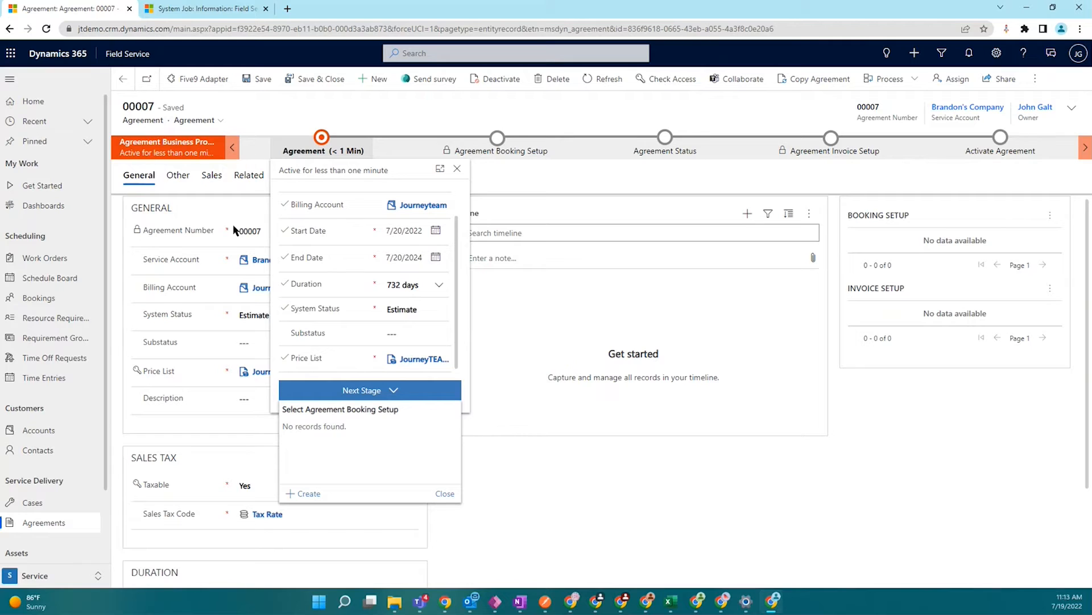
pyautogui.click(312, 493)
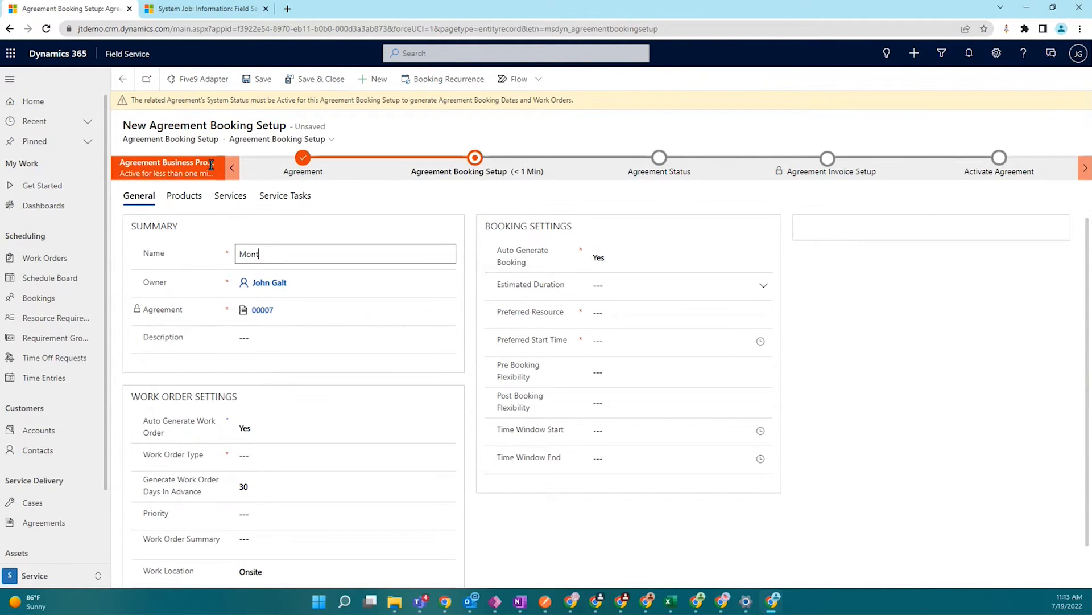
# Name the booking setup Monthly Inspection and set its work order type to Inspection
pyautogui.write('y Inspection')
pyautogui.scroll(-1, 359, 432)
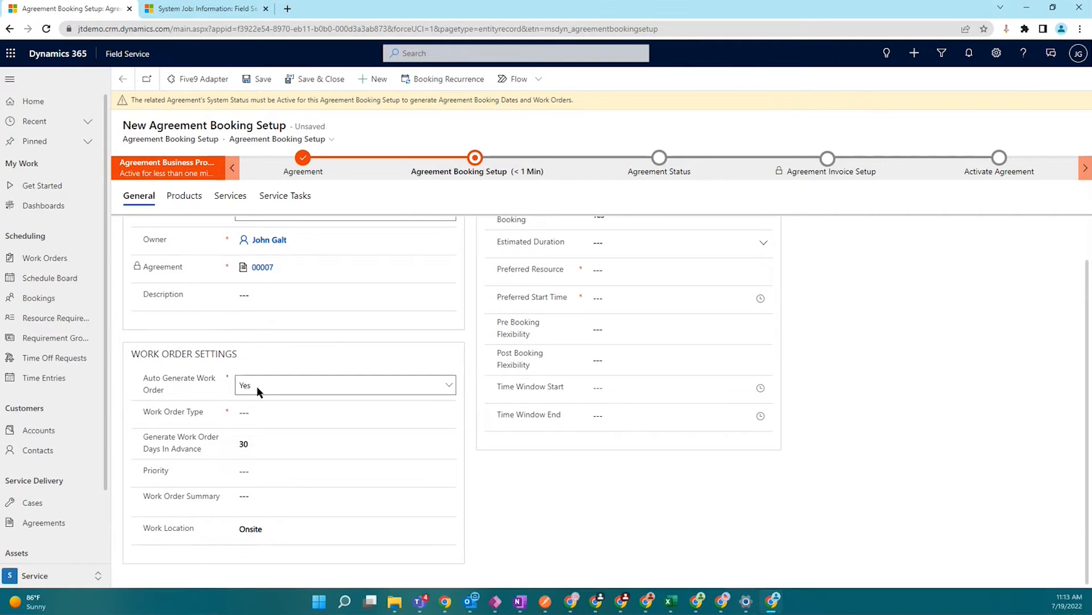
pyautogui.click(257, 413)
pyautogui.click(448, 412)
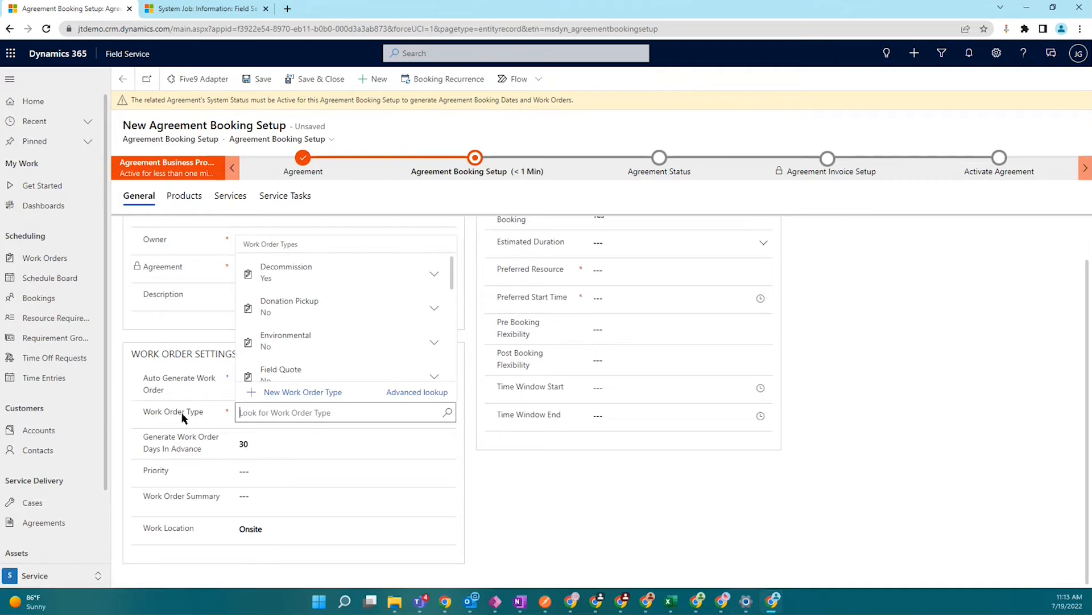
pyautogui.scroll(-3, 364, 330)
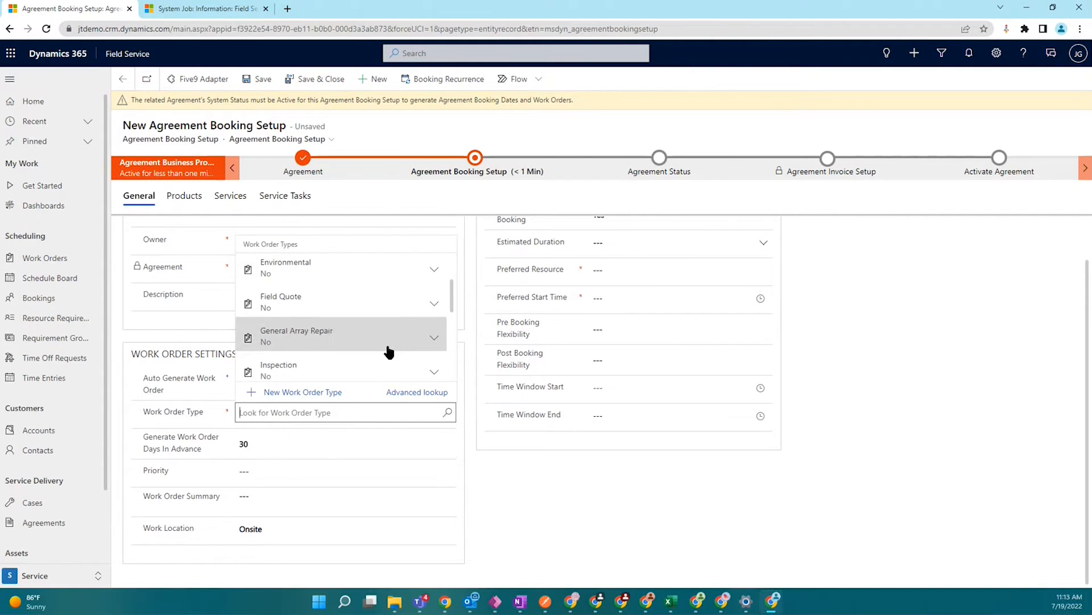
pyautogui.click(282, 282)
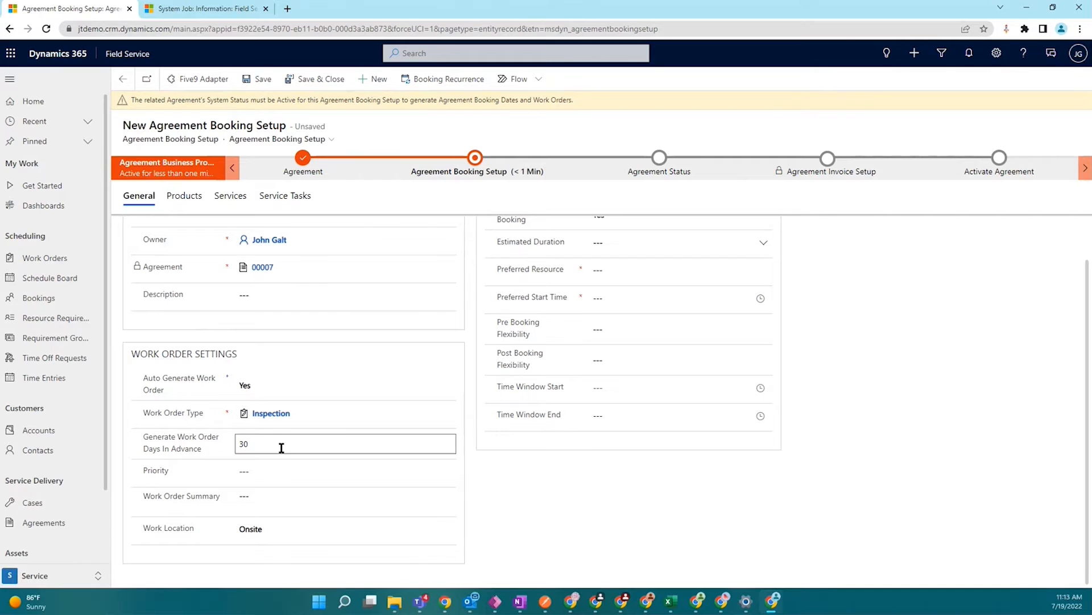
# Set the Monthly Inspection booking setup's work order priority to Low
pyautogui.scroll(1, 672, 403)
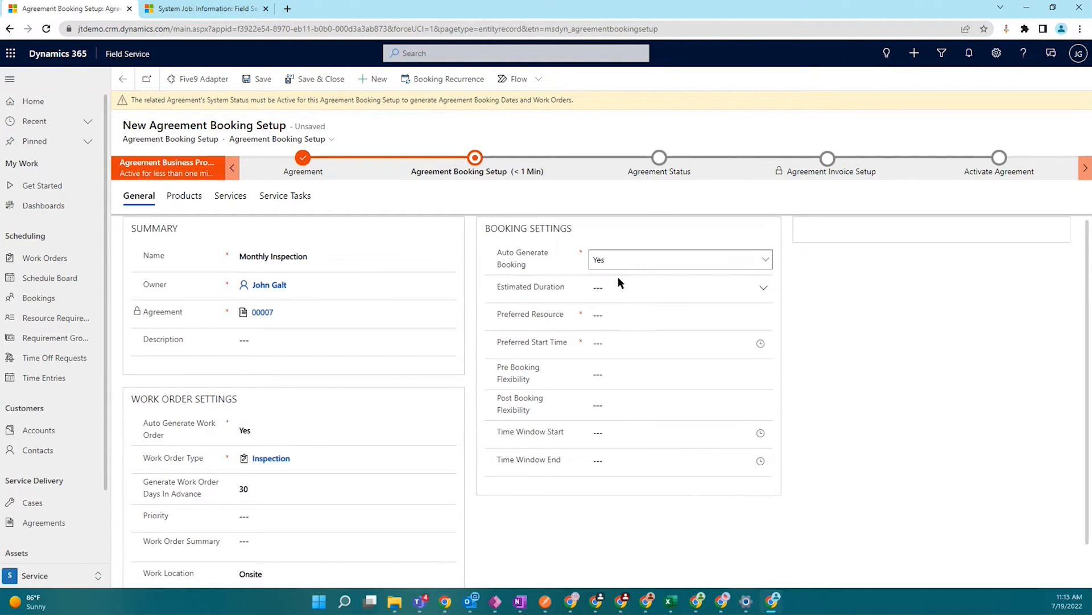
pyautogui.scroll(-1, 279, 509)
pyautogui.click(245, 470)
pyautogui.click(447, 472)
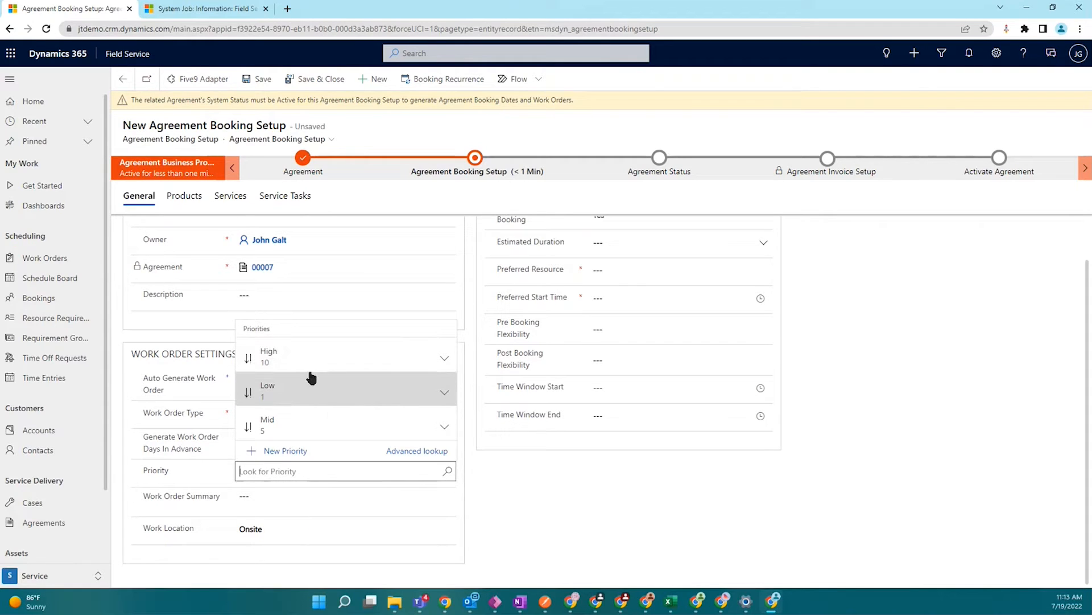
pyautogui.click(283, 389)
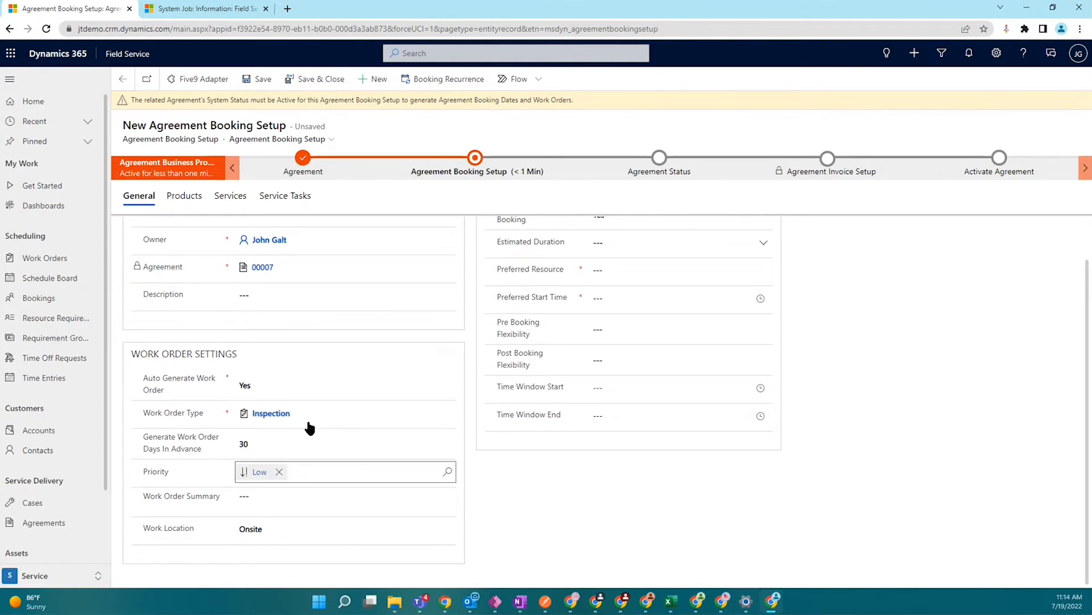
pyautogui.scroll(2, 535, 440)
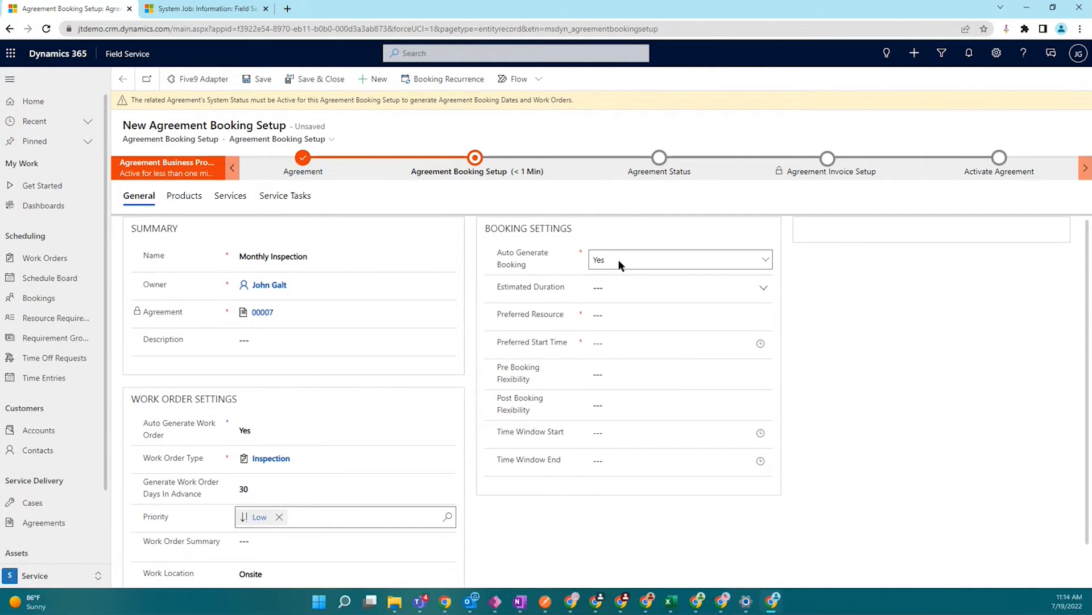
pyautogui.click(836, 349)
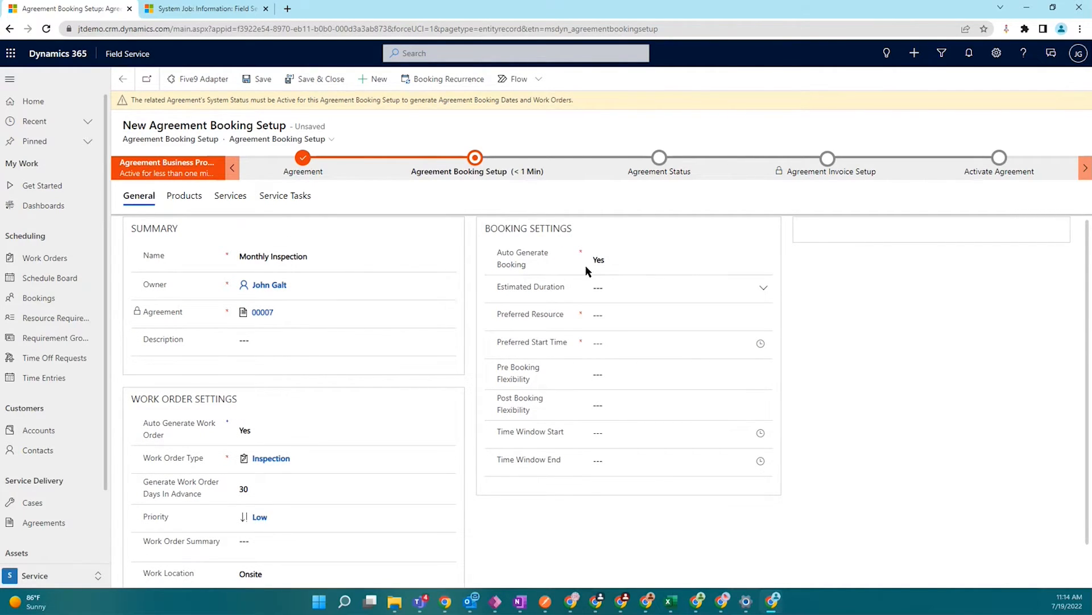
# Keep automatic booking generation set to Yes and set the estimated duration to 30 minutes
pyautogui.click(614, 262)
pyautogui.click(606, 263)
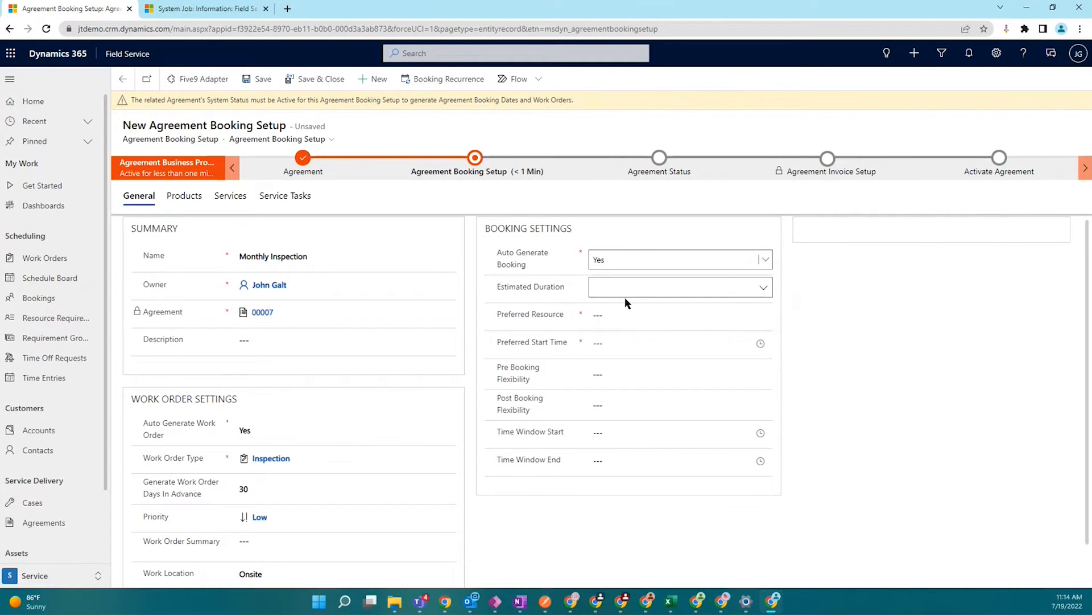
pyautogui.click(765, 289)
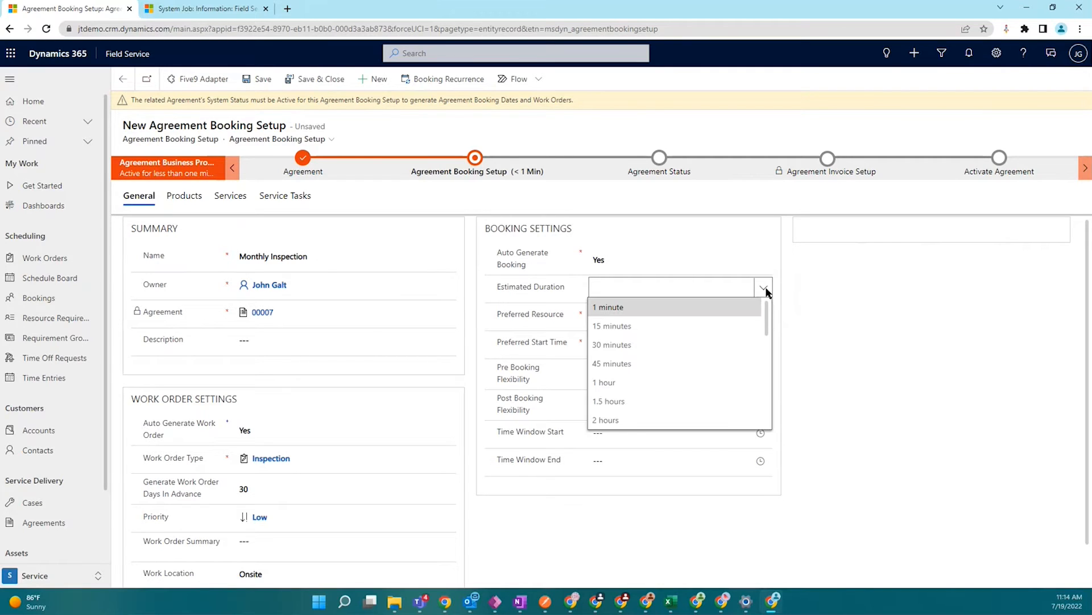
pyautogui.moveTo(521, 288); pyautogui.dragTo(551, 290)
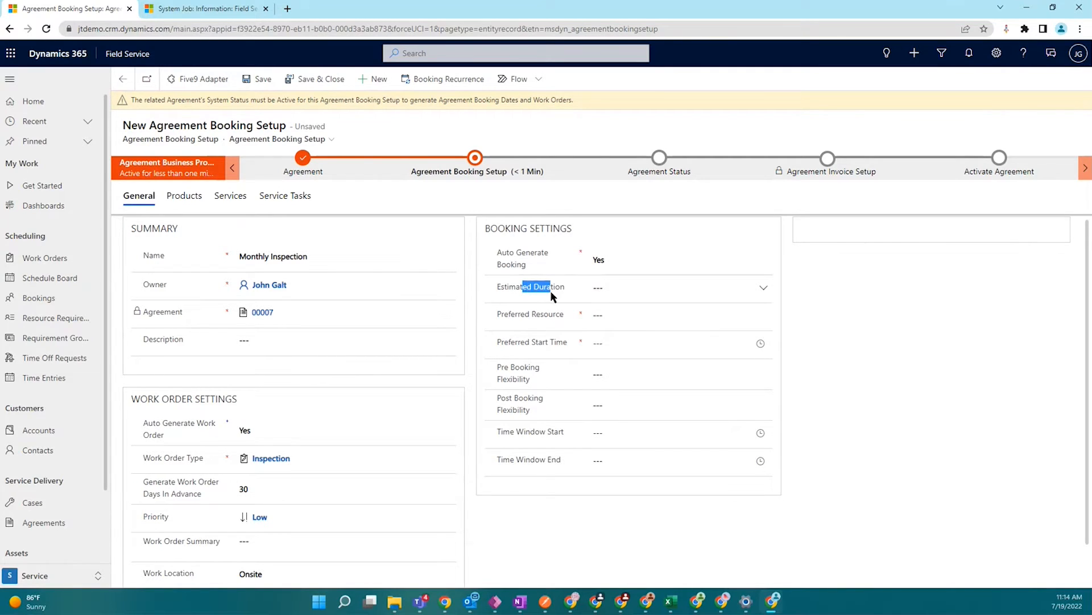
pyautogui.click(671, 295)
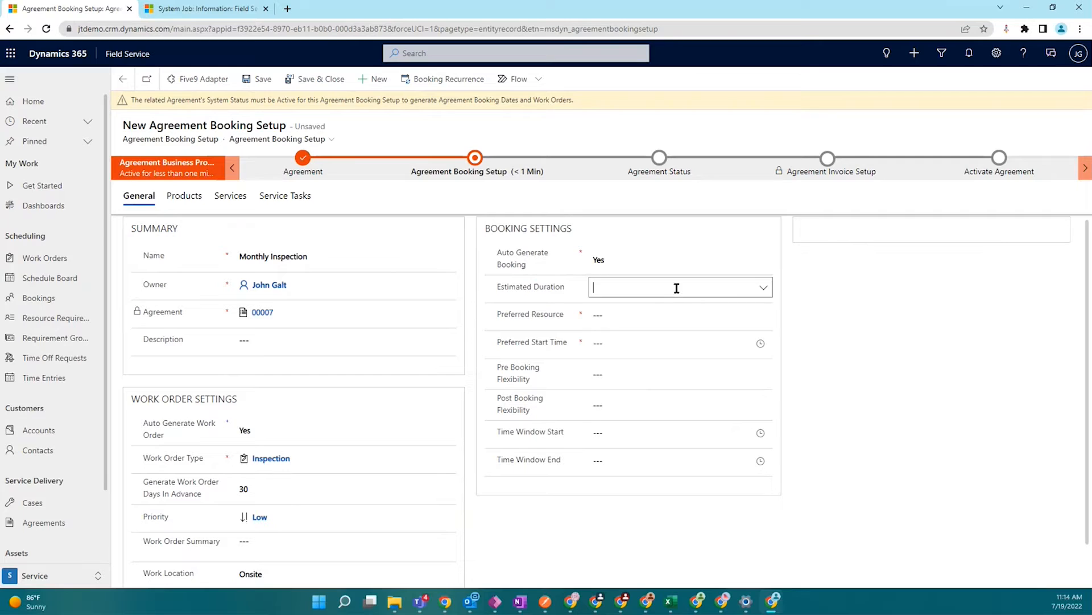
pyautogui.click(764, 289)
pyautogui.click(612, 346)
# Choose the bookable resource matching the record's owner as the preferred resource
pyautogui.click(617, 316)
pyautogui.click(764, 314)
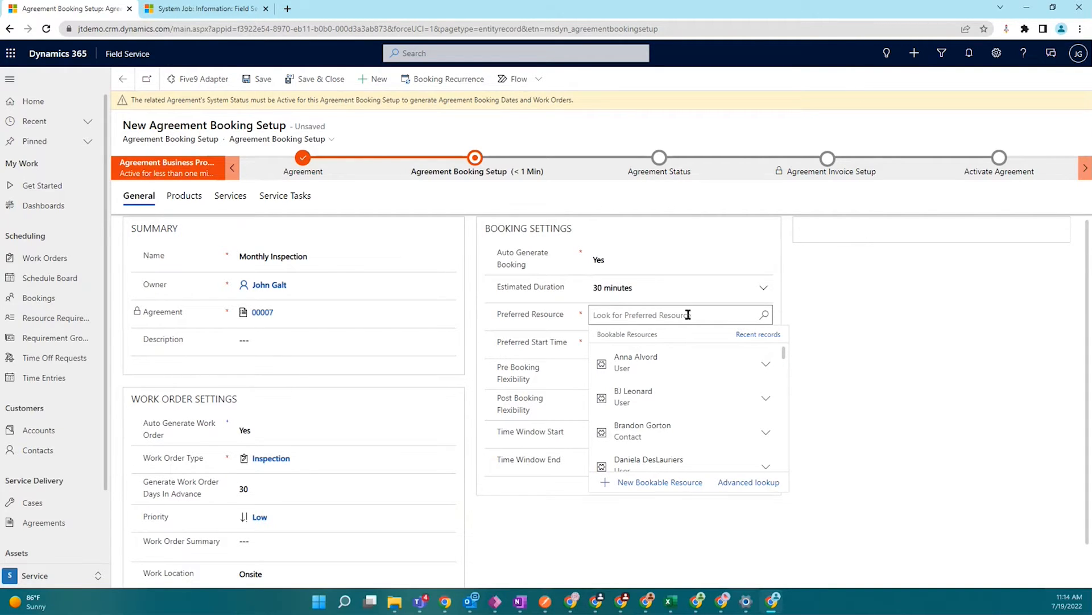
pyautogui.scroll(-4, 743, 411)
pyautogui.scroll(-5, 750, 427)
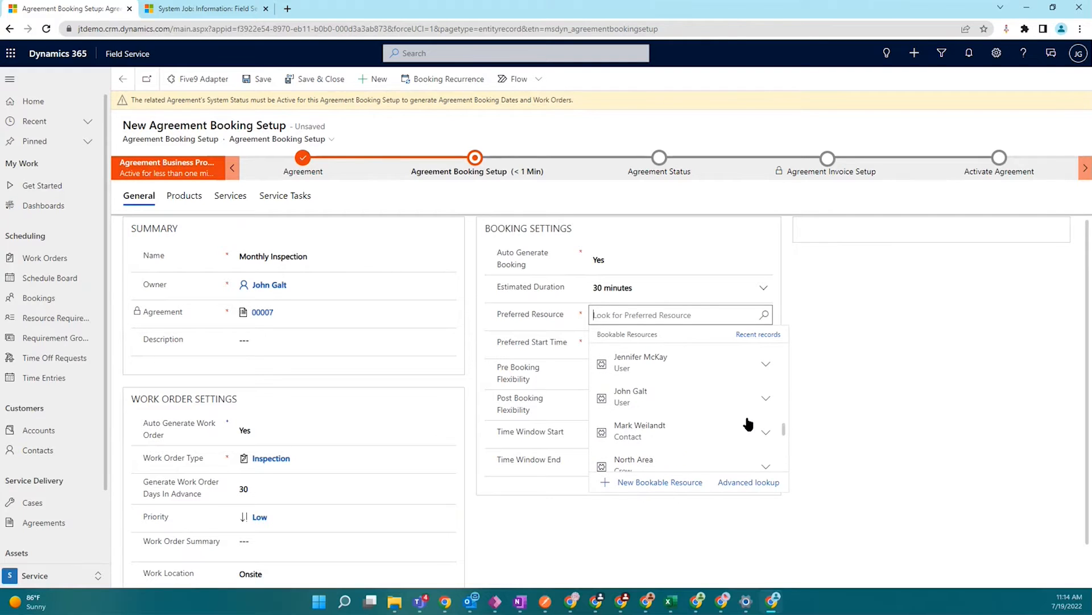
pyautogui.click(654, 402)
# Set the preferred start time for the bookings to 10:00 AM
pyautogui.click(654, 353)
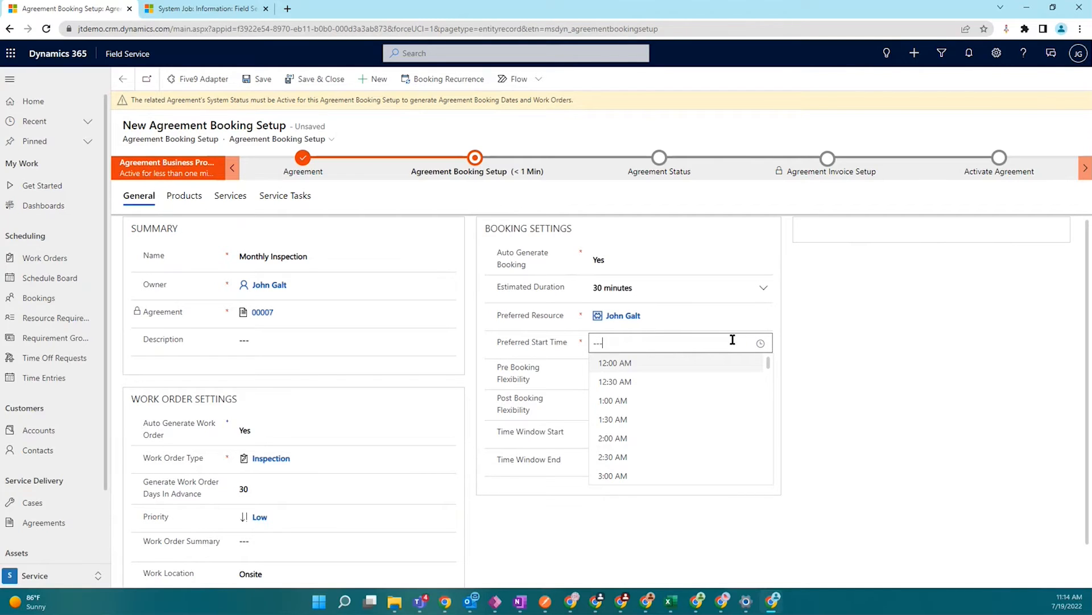
pyautogui.click(761, 343)
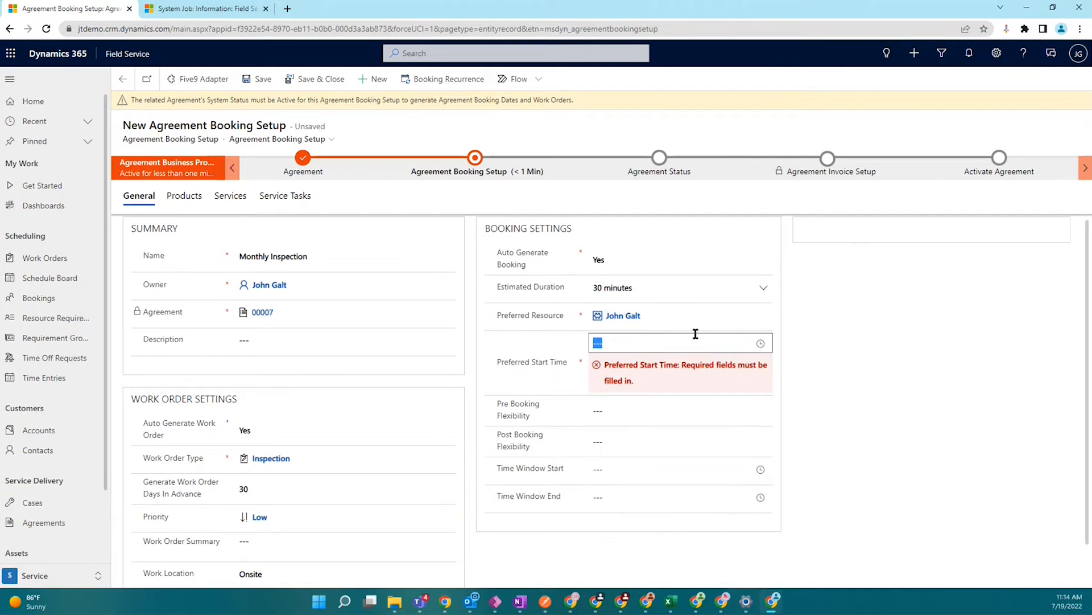
pyautogui.click(760, 343)
pyautogui.scroll(-1, 657, 426)
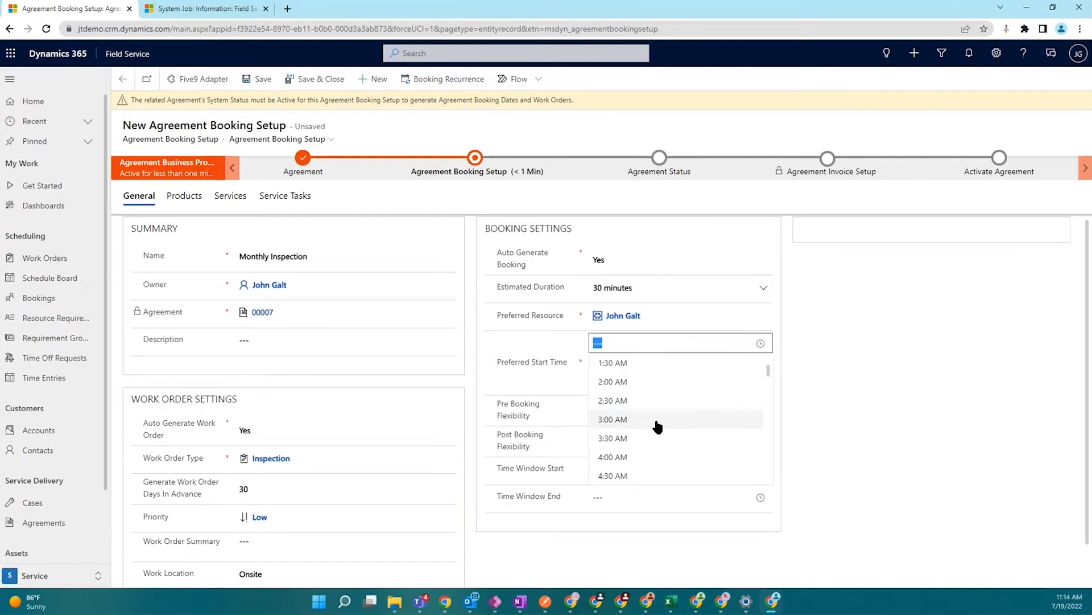
pyautogui.scroll(-4, 659, 428)
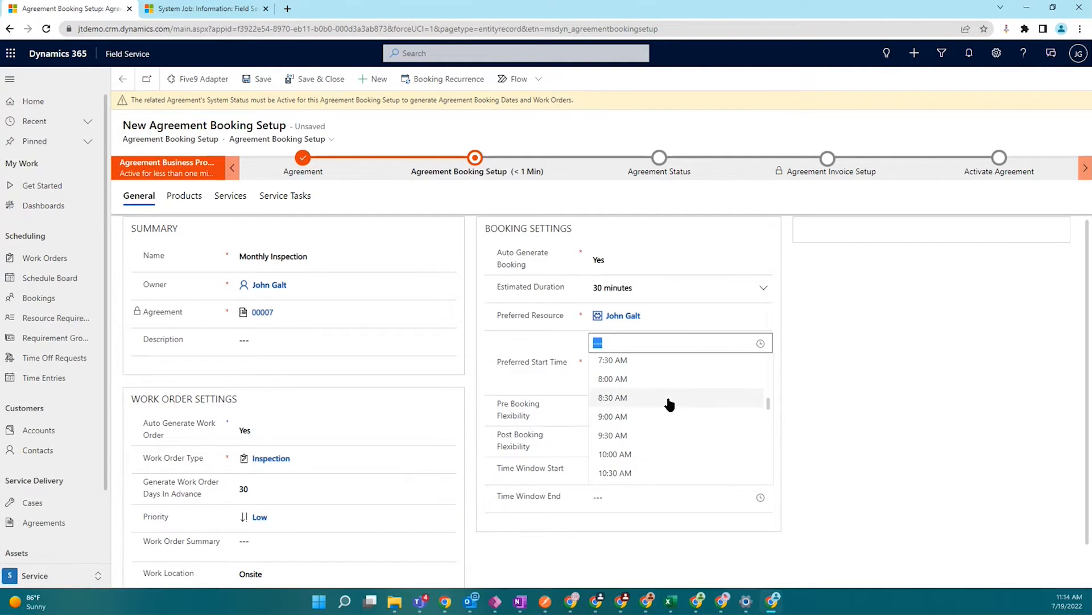
pyautogui.click(651, 454)
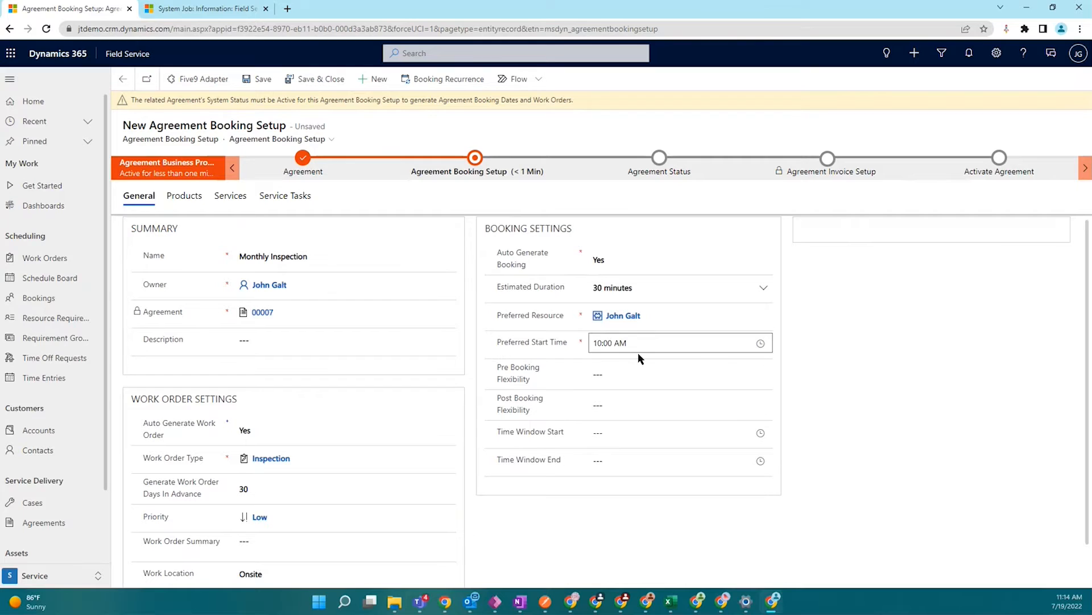
# Set the time window start to 9:00 AM and save the booking setup
pyautogui.click(627, 431)
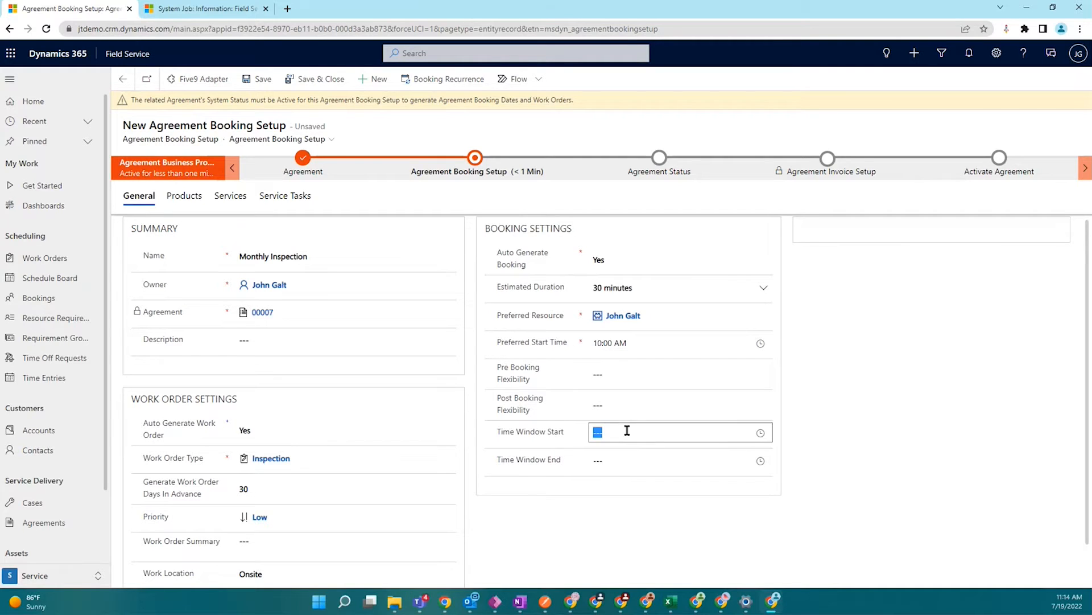
pyautogui.click(761, 434)
pyautogui.scroll(-3, 679, 543)
pyautogui.scroll(-3, 678, 544)
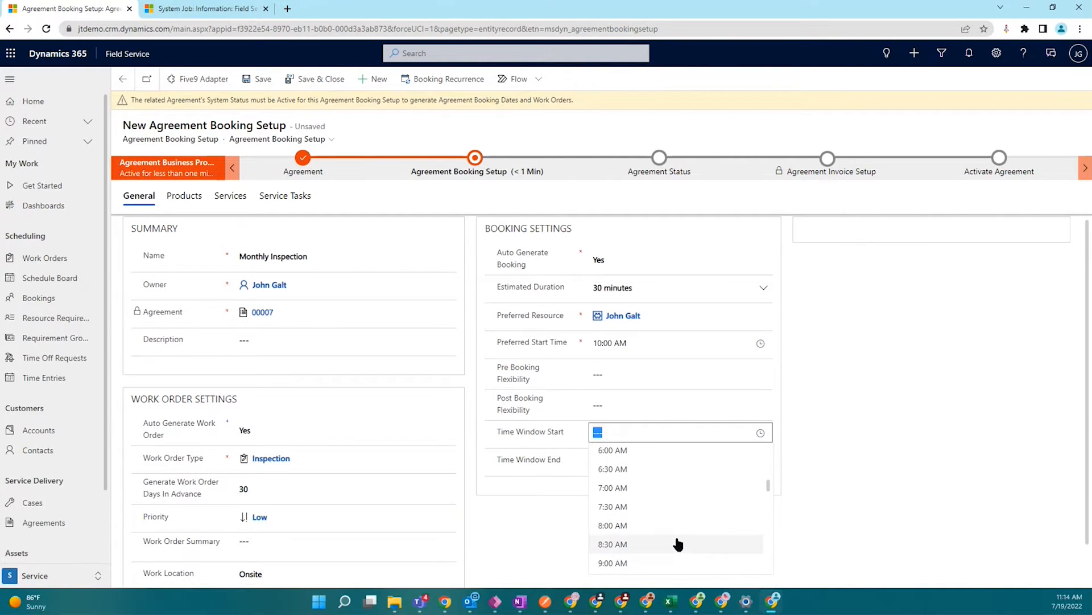
pyautogui.click(624, 453)
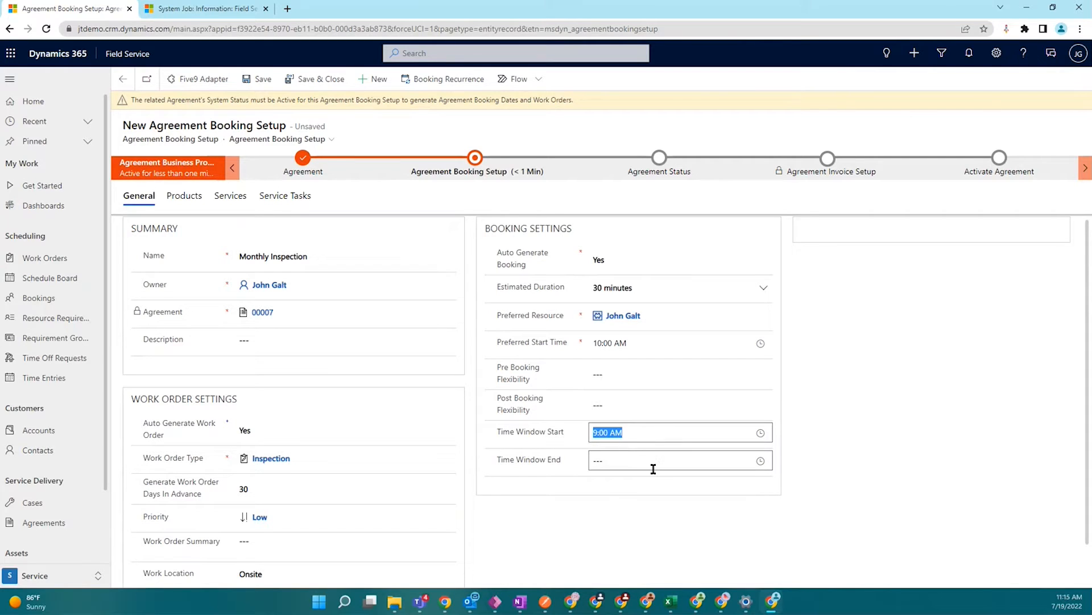
pyautogui.moveTo(498, 429); pyautogui.dragTo(562, 428)
pyautogui.click(643, 461)
pyautogui.click(781, 356)
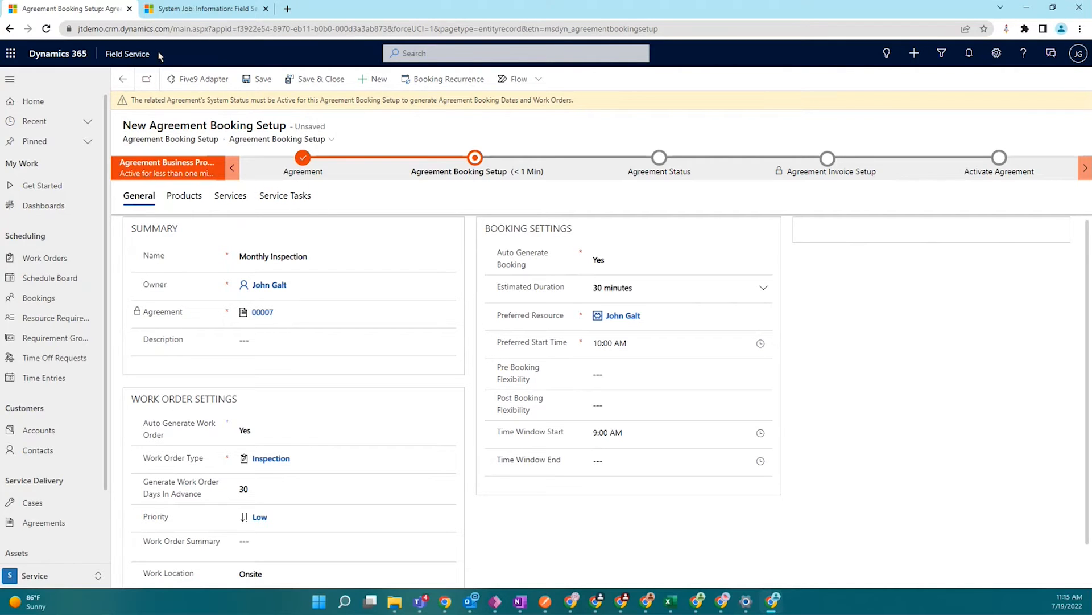
pyautogui.click(255, 80)
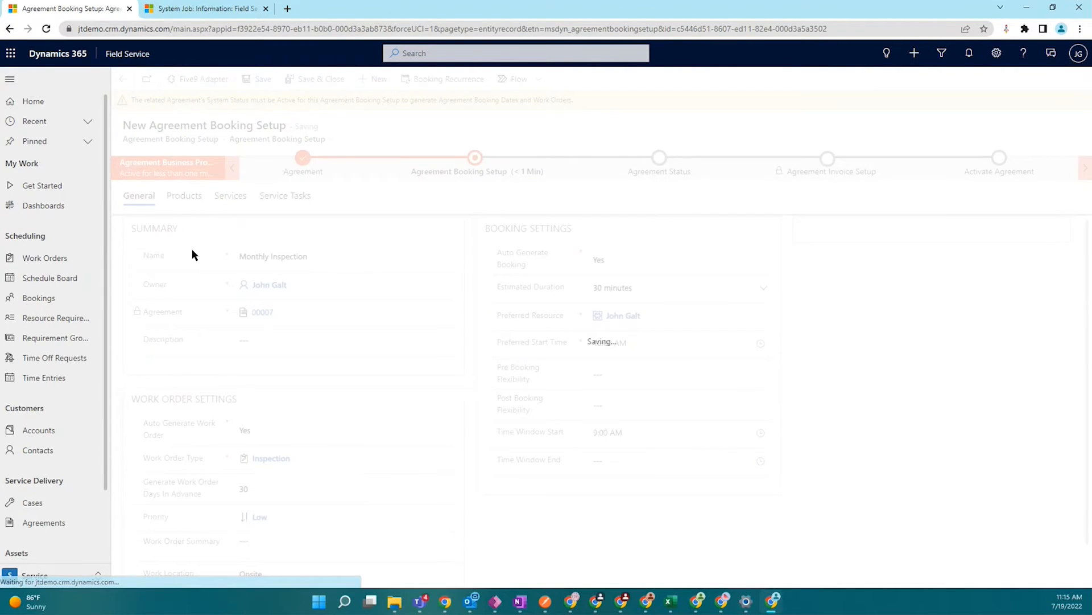
# Start a new agreement booking product for the Monthly Inspection setup and choose Inspection Kit as the product
pyautogui.click(183, 200)
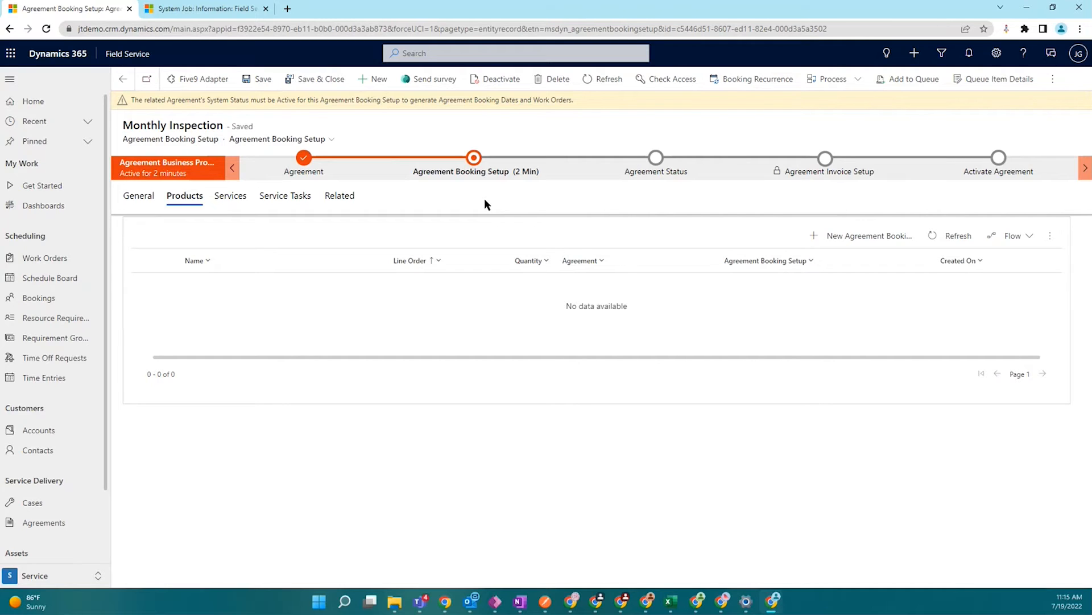
pyautogui.click(882, 236)
pyautogui.click(256, 184)
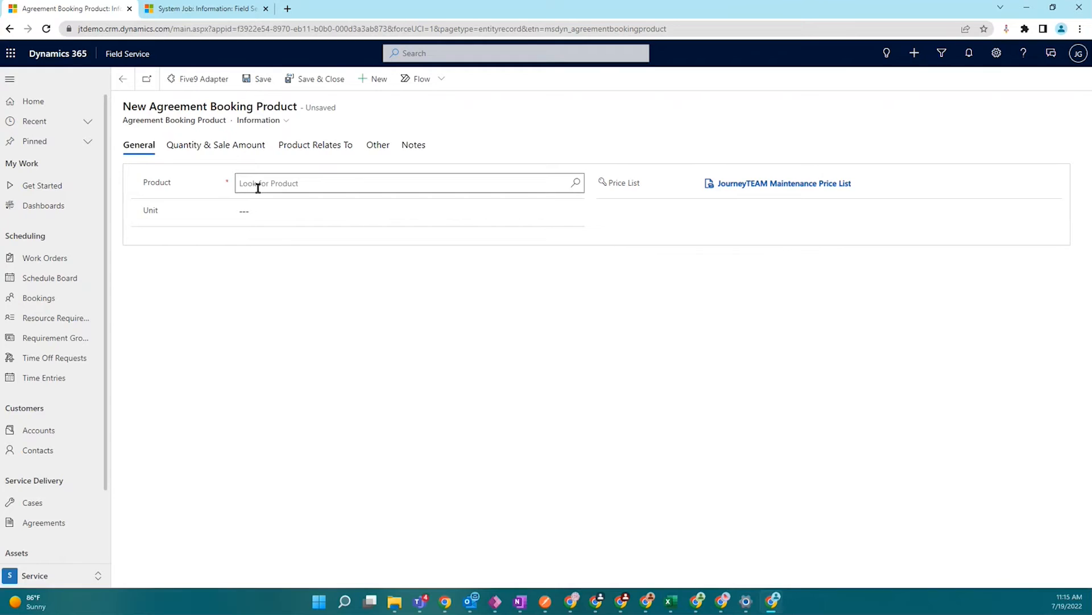
pyautogui.click(367, 223)
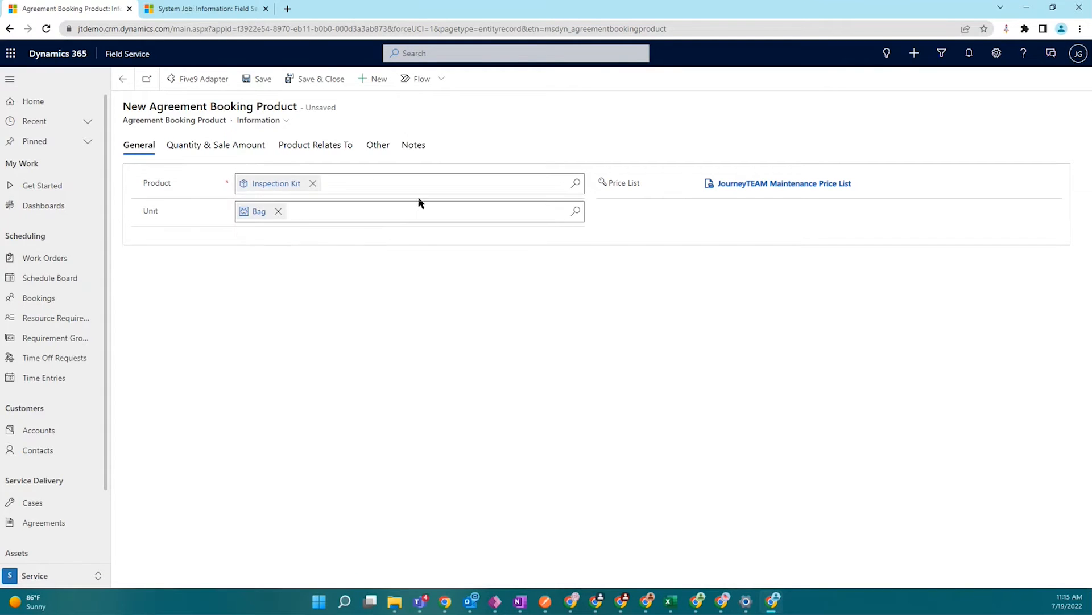
pyautogui.click(344, 358)
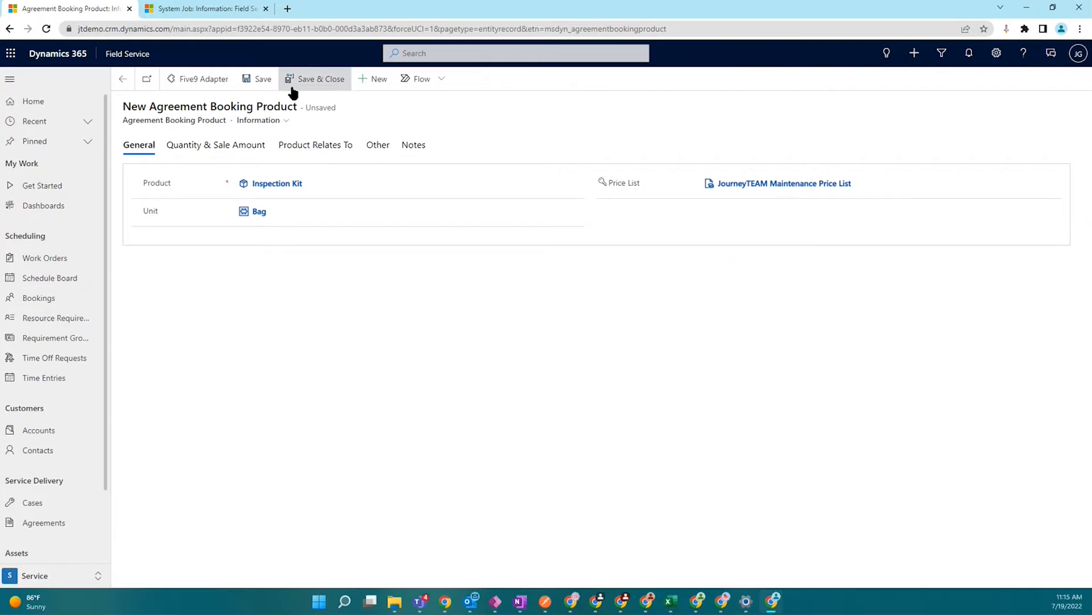
# Set the Inspection Kit's quantity to 1.00, quantity to bill to 1.00 and unit amount to $5.00
pyautogui.click(235, 149)
pyautogui.click(138, 145)
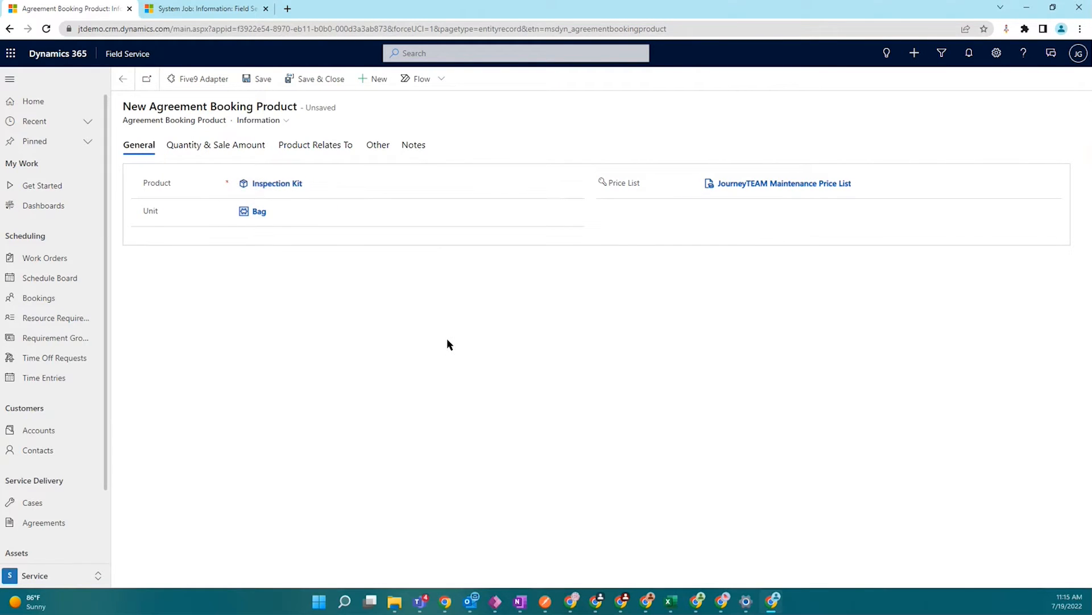
pyautogui.click(237, 152)
pyautogui.click(262, 185)
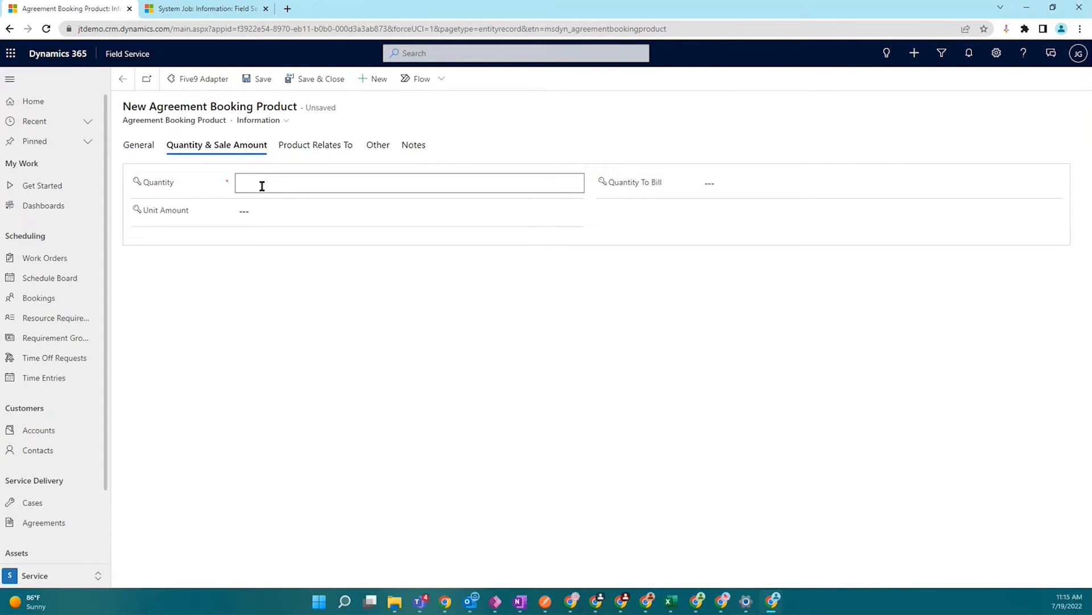
pyautogui.click(373, 291)
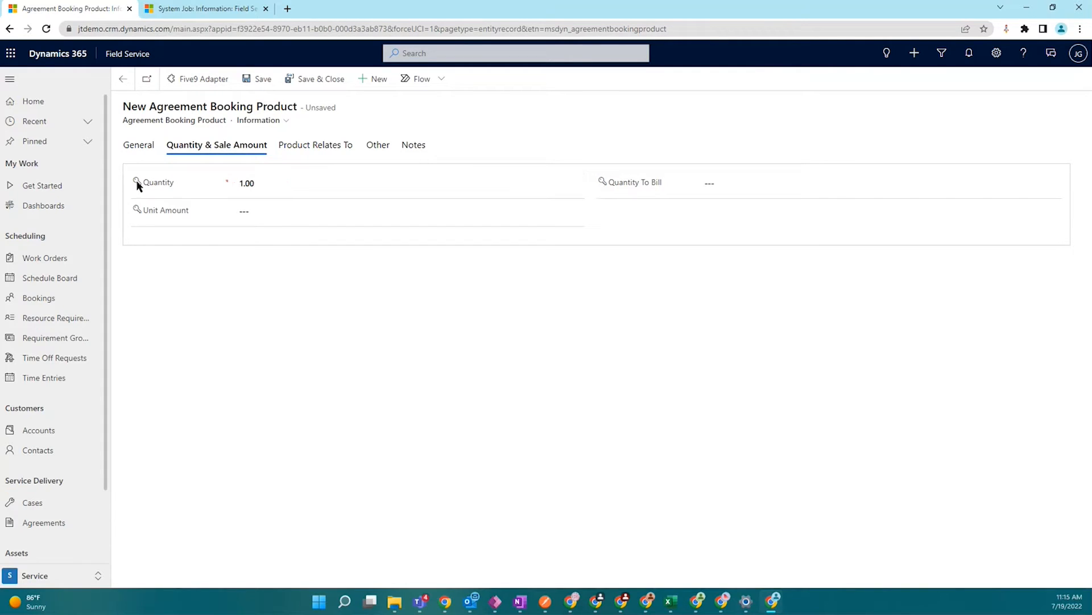
pyautogui.moveTo(162, 189)
pyautogui.click(753, 181)
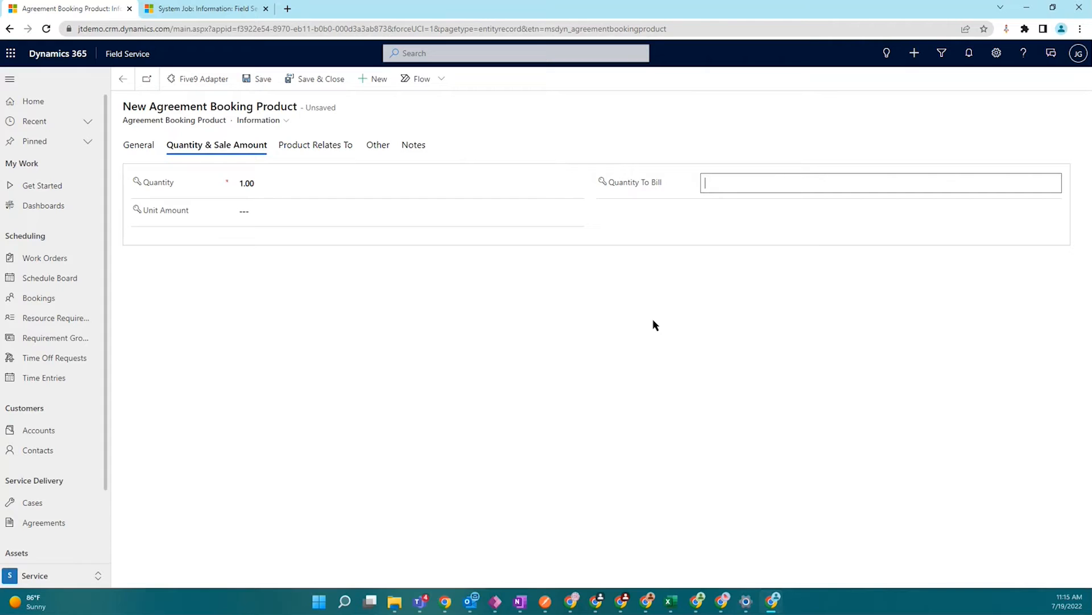
pyautogui.click(130, 260)
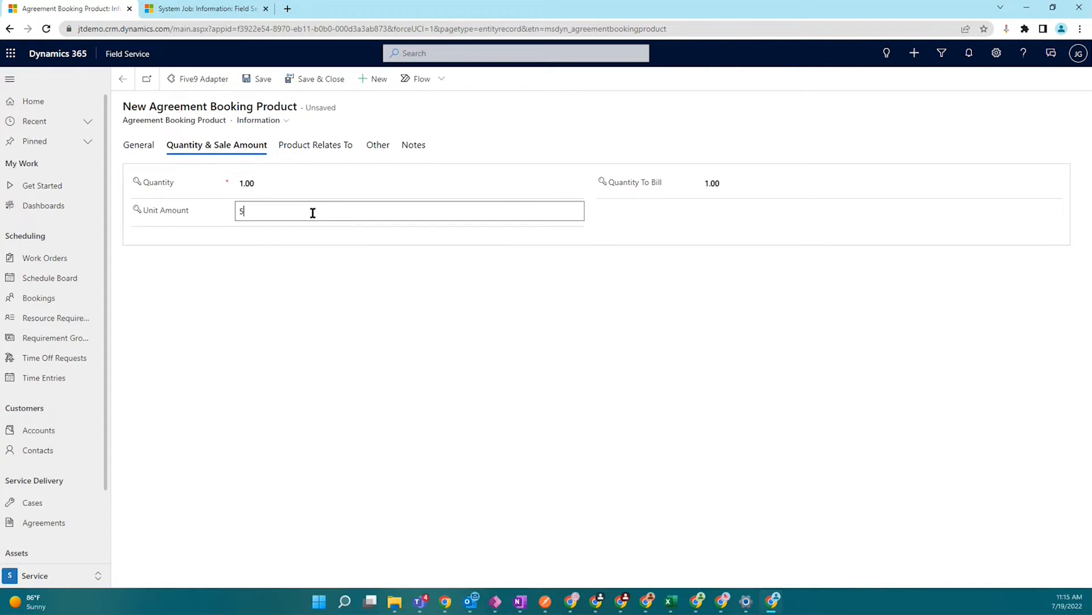
pyautogui.click(358, 339)
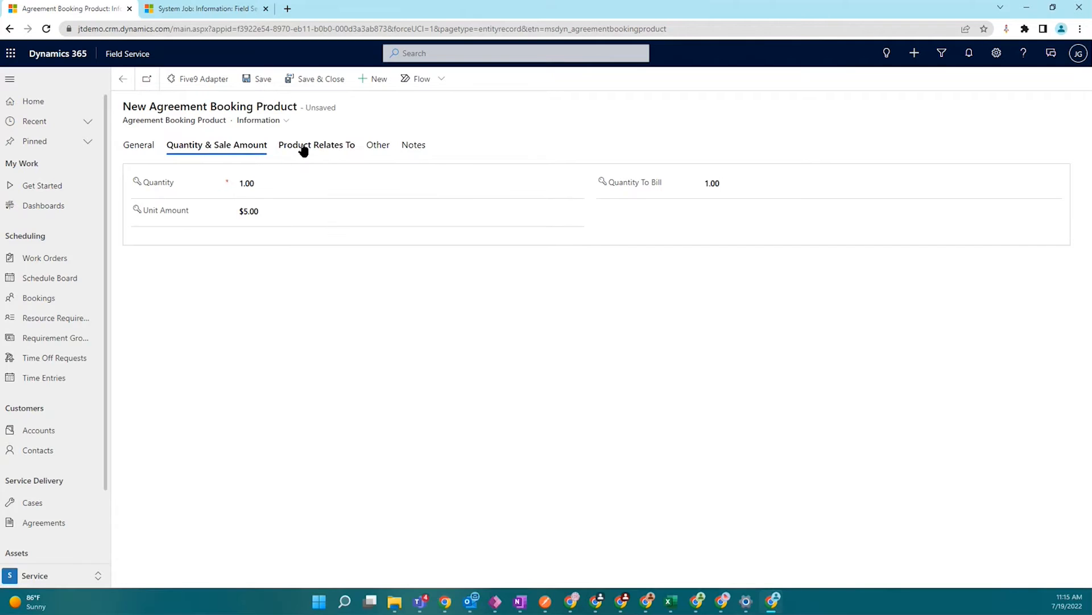
# Review the booking product's incident and customer asset relations, and save and close the Inspection Kit record
pyautogui.click(299, 149)
pyautogui.click(247, 80)
pyautogui.click(282, 239)
pyautogui.click(313, 244)
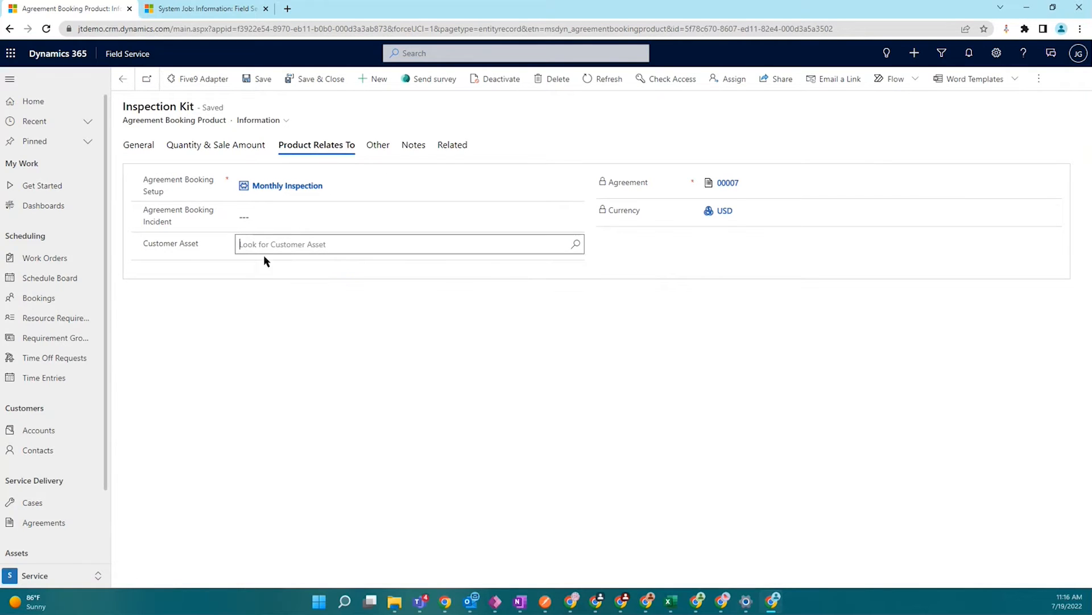
pyautogui.moveTo(196, 245); pyautogui.dragTo(179, 243)
pyautogui.click(270, 289)
pyautogui.click(264, 240)
pyautogui.click(441, 360)
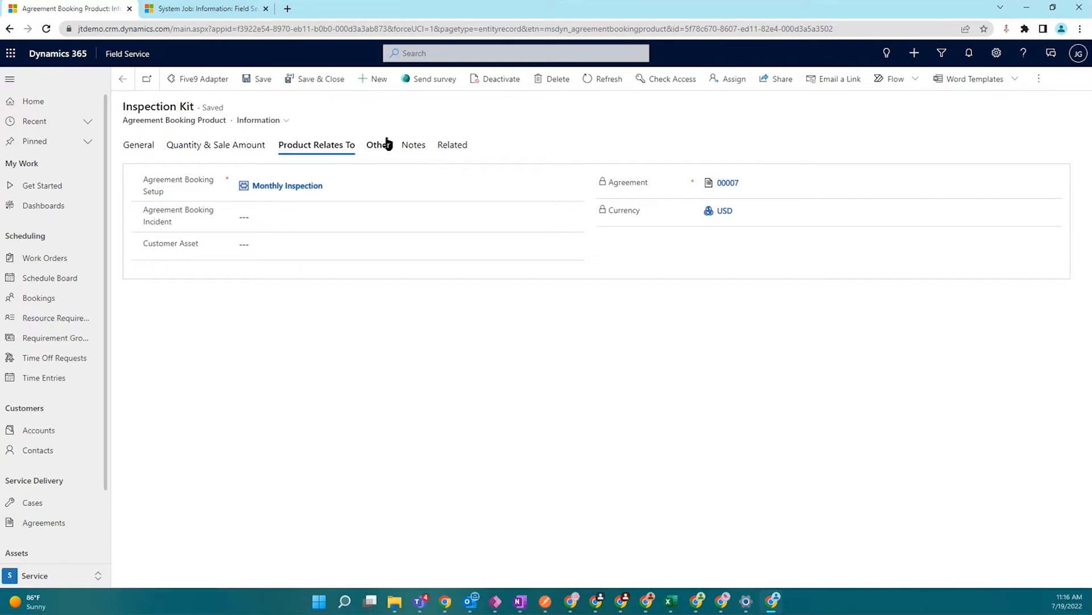
pyautogui.click(308, 82)
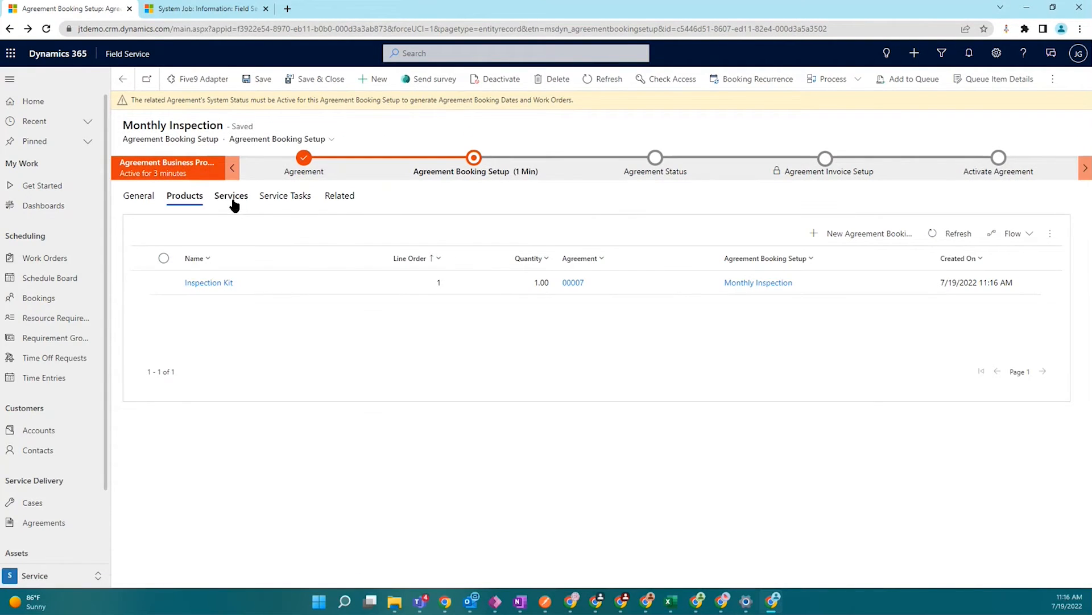
# Start a new agreement booking service task for the Monthly Inspection setup and choose Machine Inspection as the task type
pyautogui.click(233, 202)
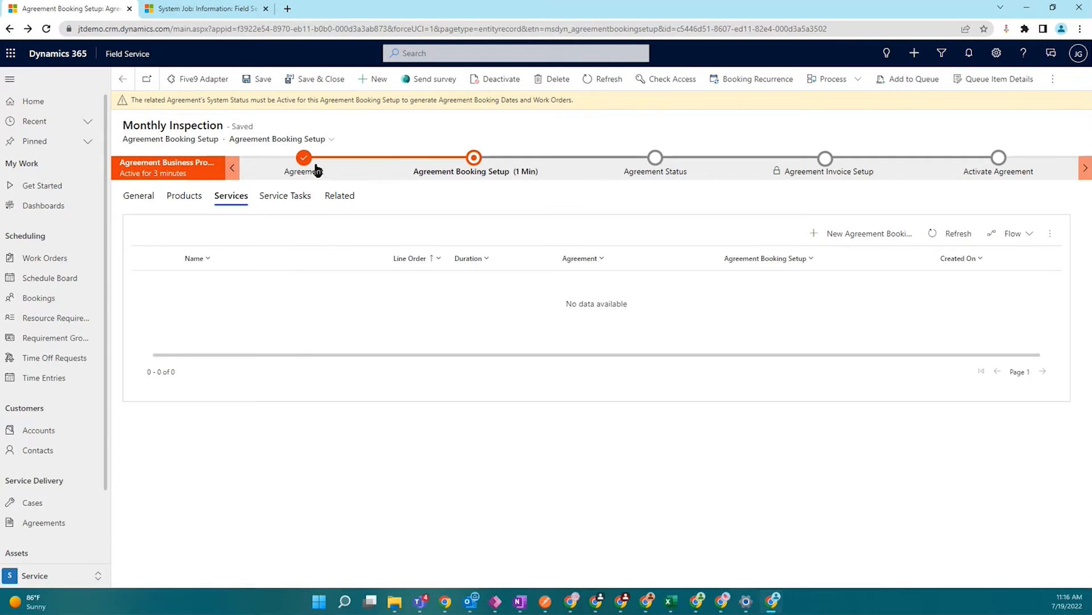
pyautogui.click(302, 197)
pyautogui.click(898, 234)
pyautogui.click(300, 179)
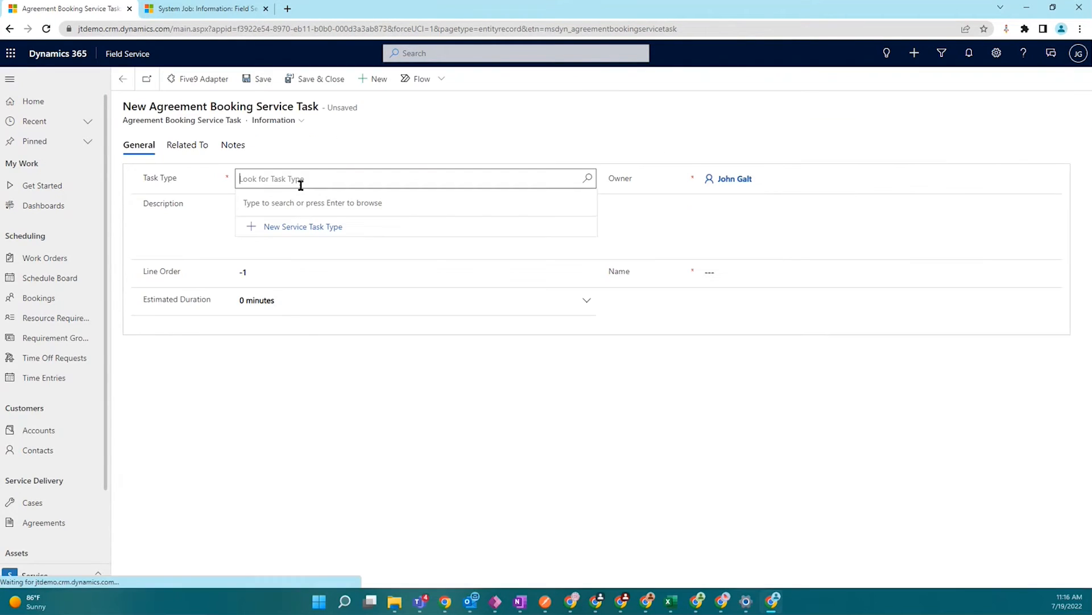
pyautogui.click(589, 178)
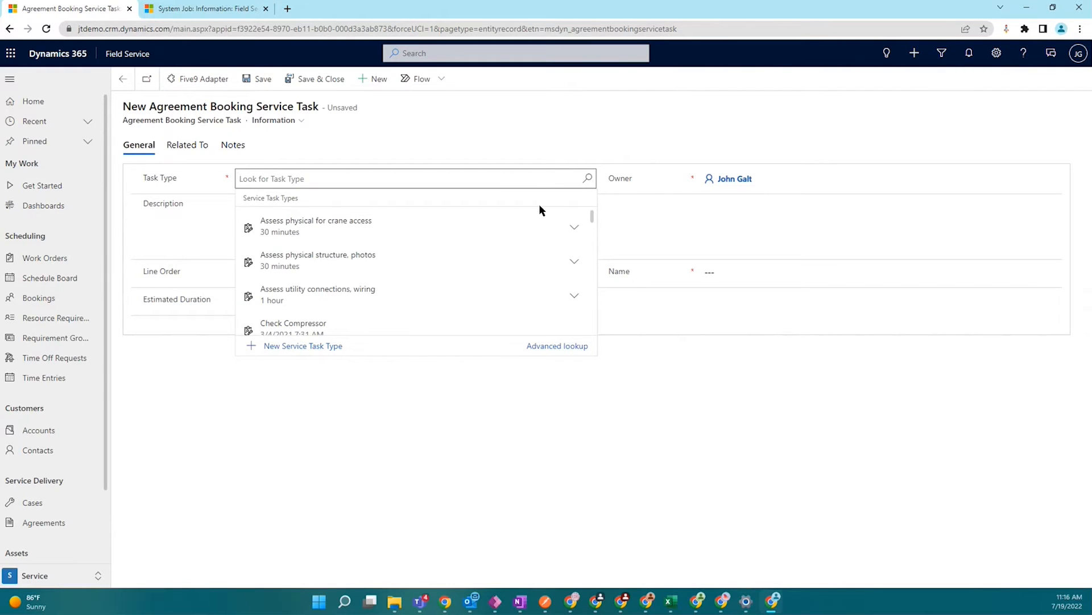
pyautogui.scroll(-10, 539, 209)
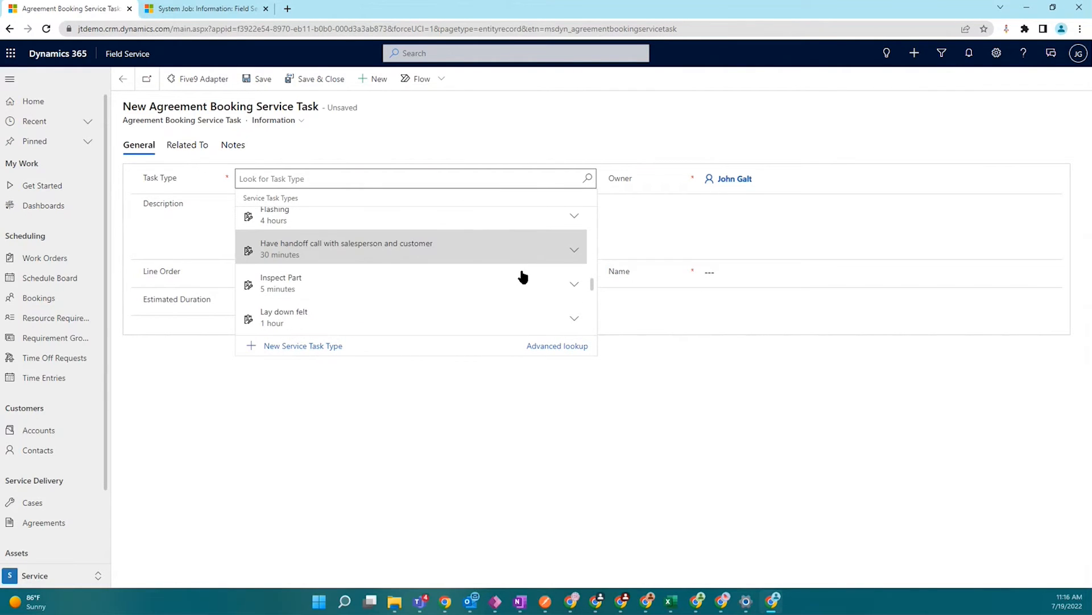
pyautogui.scroll(-2, 523, 277)
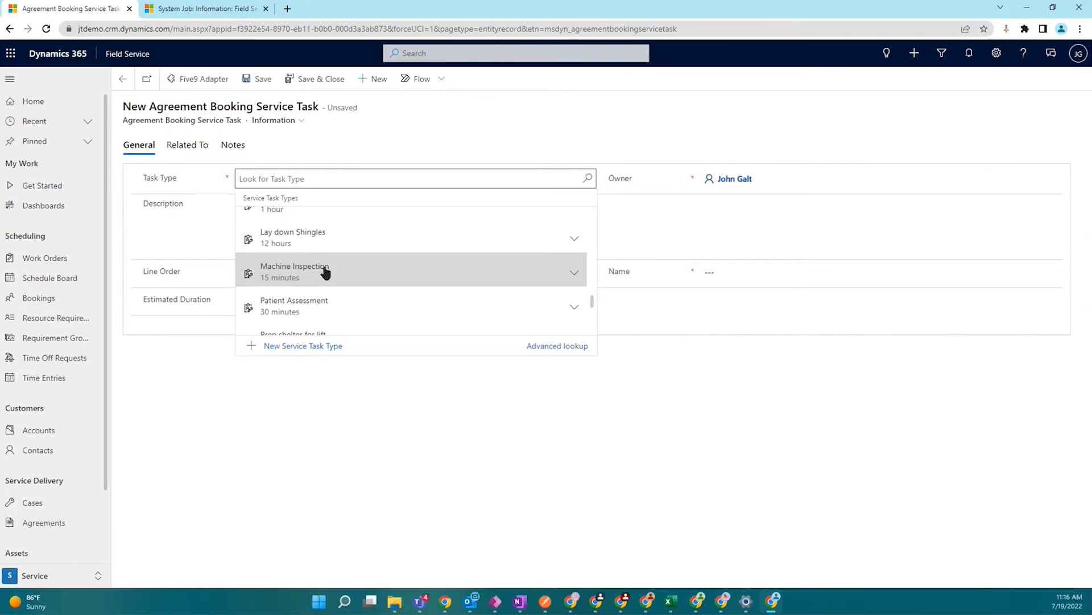
pyautogui.click(326, 272)
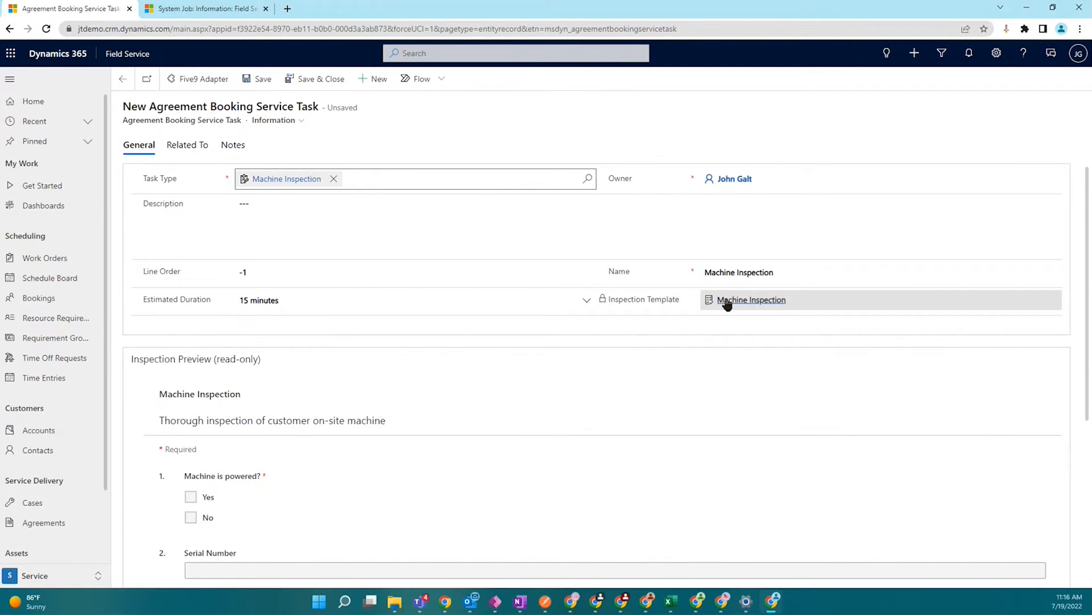
# Review the service task's inspection template and inspection preview, and save and close the Machine Inspection task
pyautogui.moveTo(609, 300); pyautogui.dragTo(696, 295)
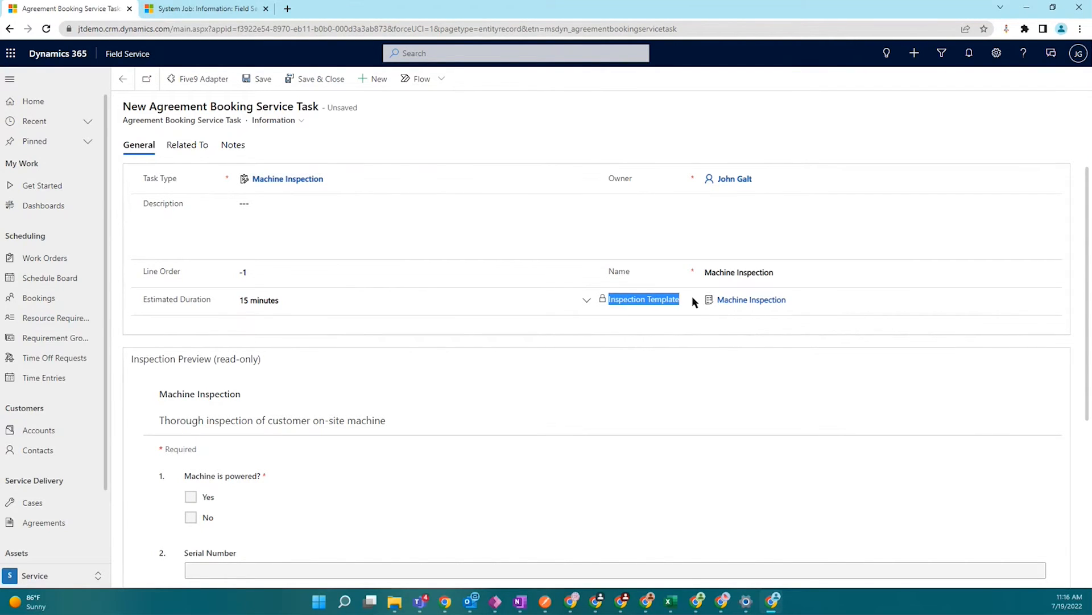
pyautogui.click(693, 298)
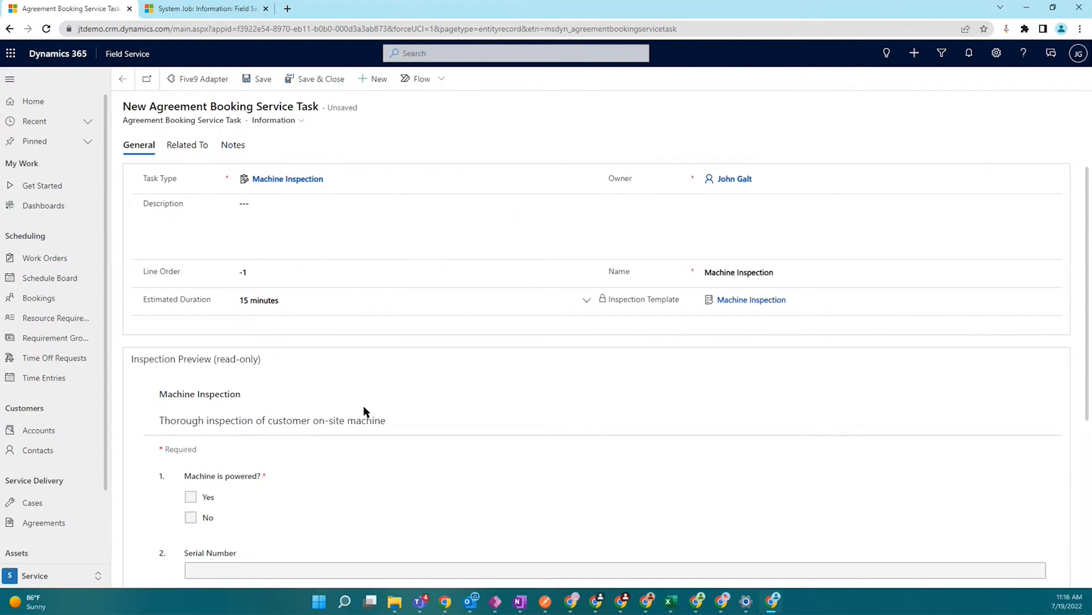
pyautogui.scroll(-2, 376, 412)
pyautogui.scroll(-2, 209, 412)
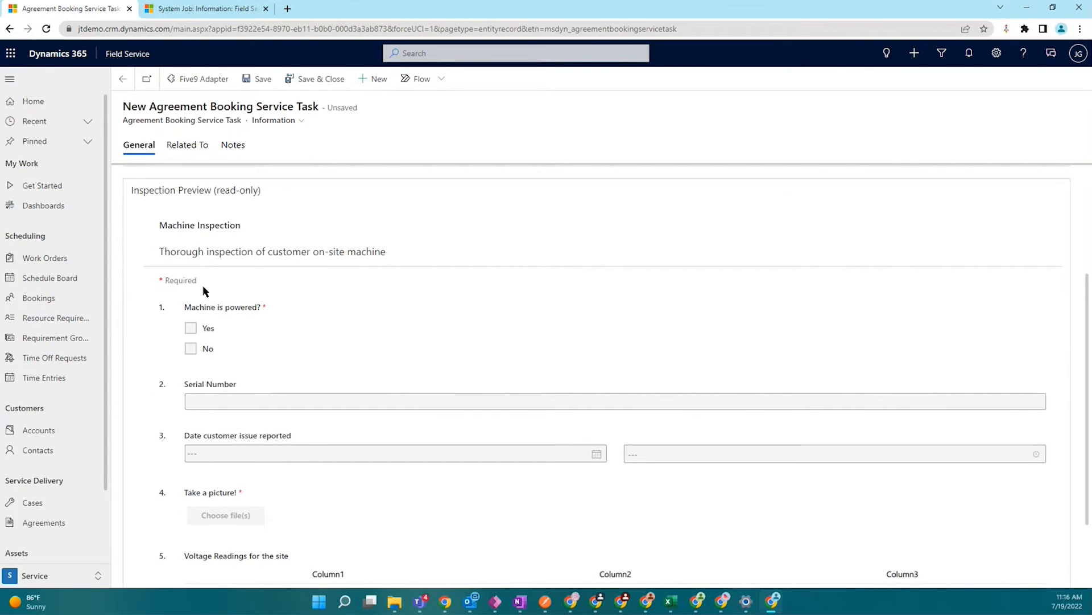
pyautogui.scroll(-2, 250, 404)
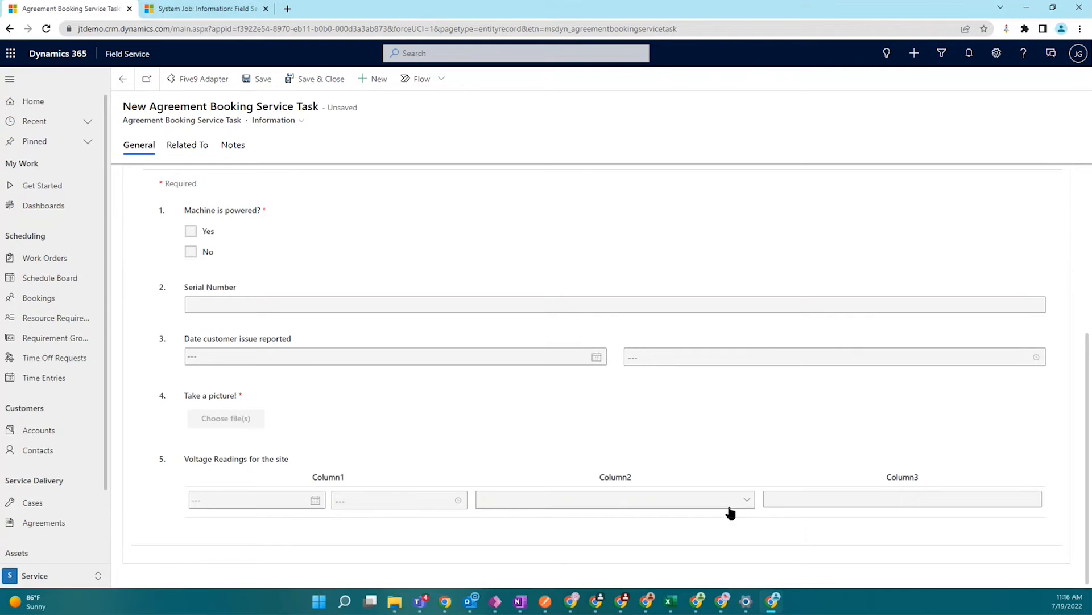
pyautogui.scroll(5, 285, 467)
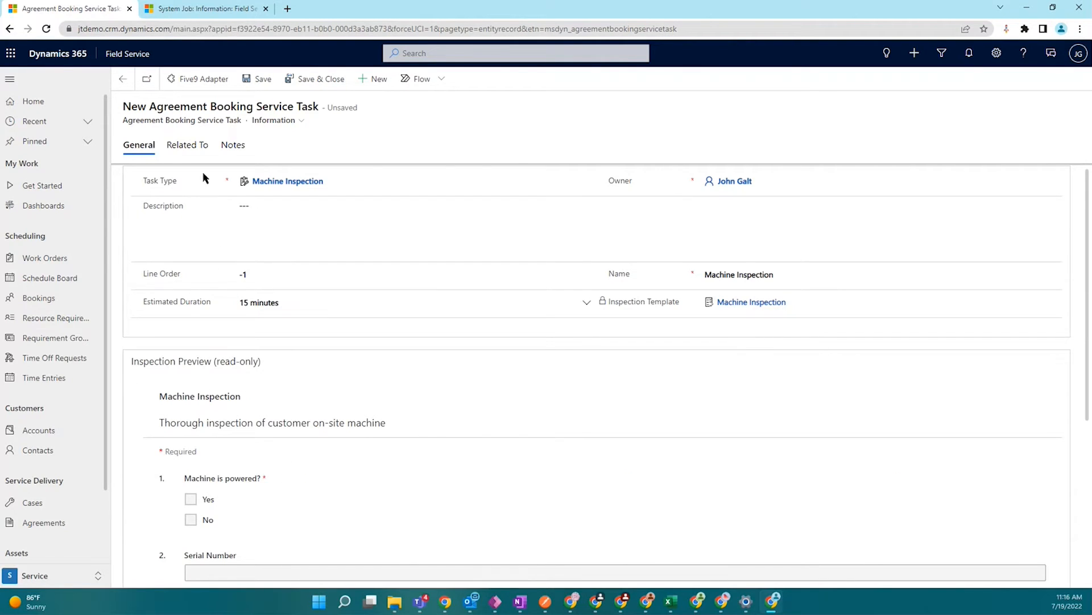
pyautogui.click(328, 80)
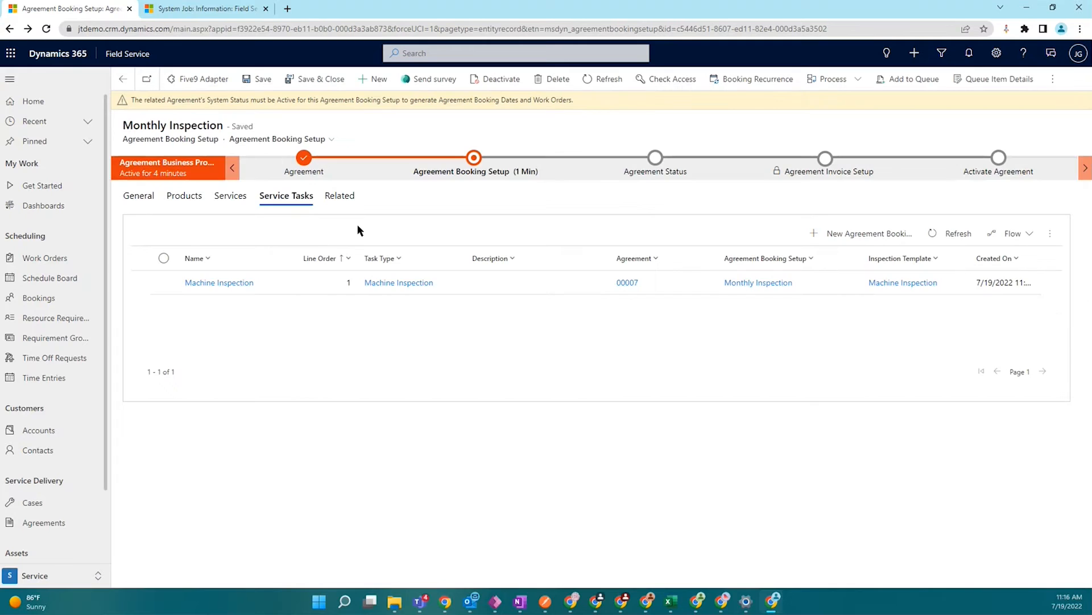
# Advance the agreement's business process from Agreement Booking Setup to the Agreement Status stage
pyautogui.click(470, 176)
pyautogui.scroll(-1, 569, 381)
pyautogui.click(503, 411)
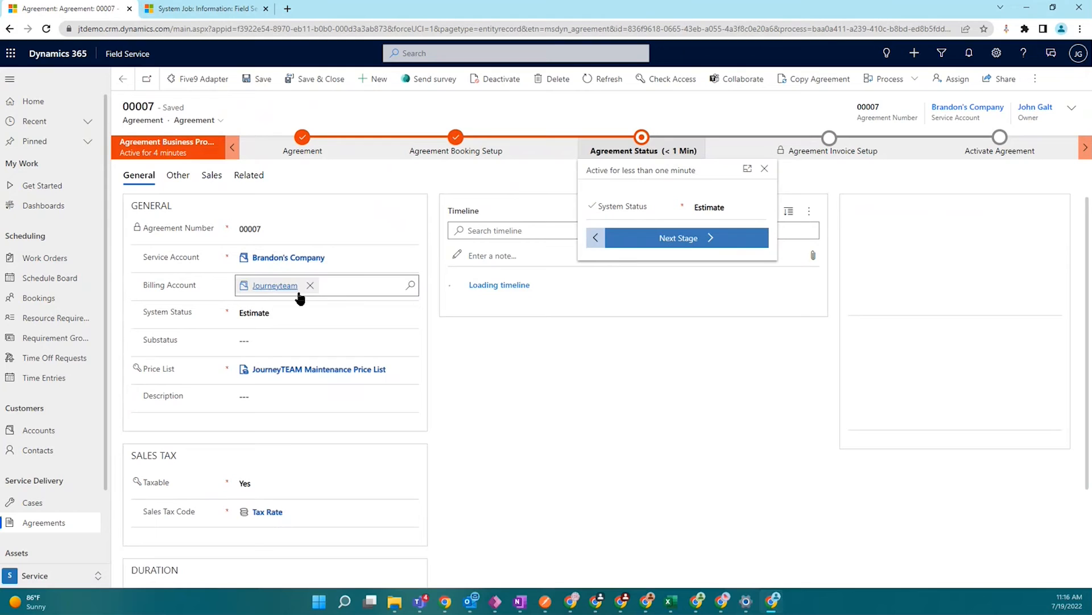
pyautogui.click(527, 417)
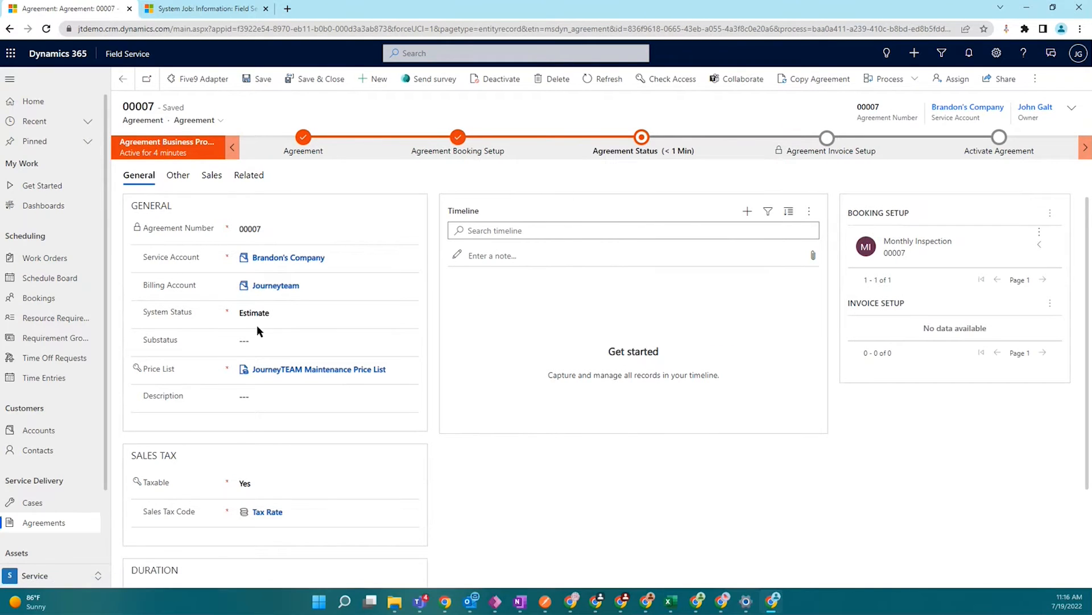
# Review the agreement's System Status options, its Agreement Status stage details and its duration settings
pyautogui.click(383, 315)
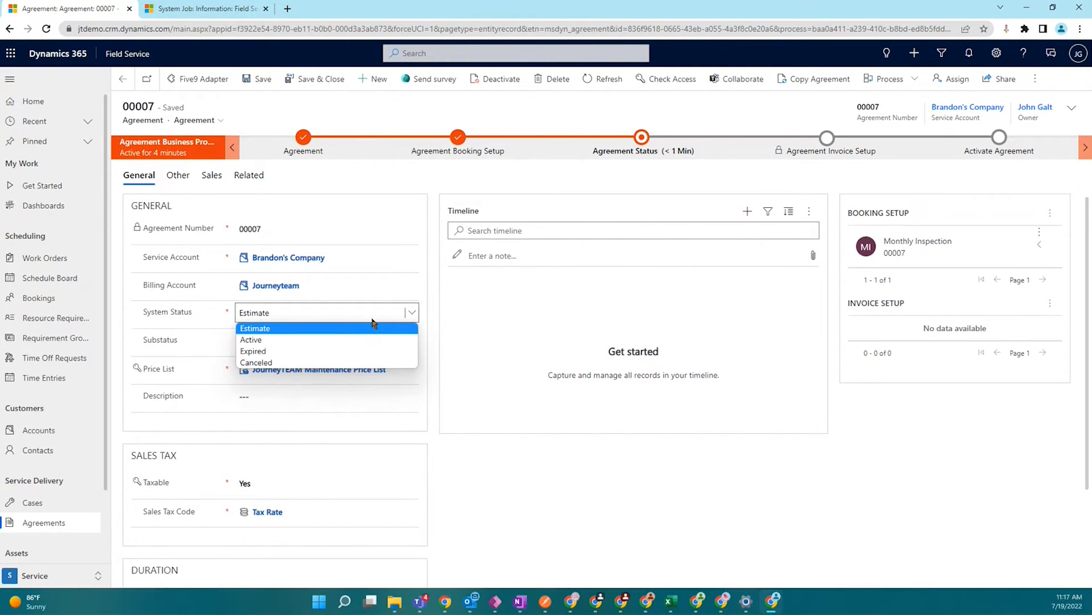
pyautogui.click(340, 325)
pyautogui.click(635, 154)
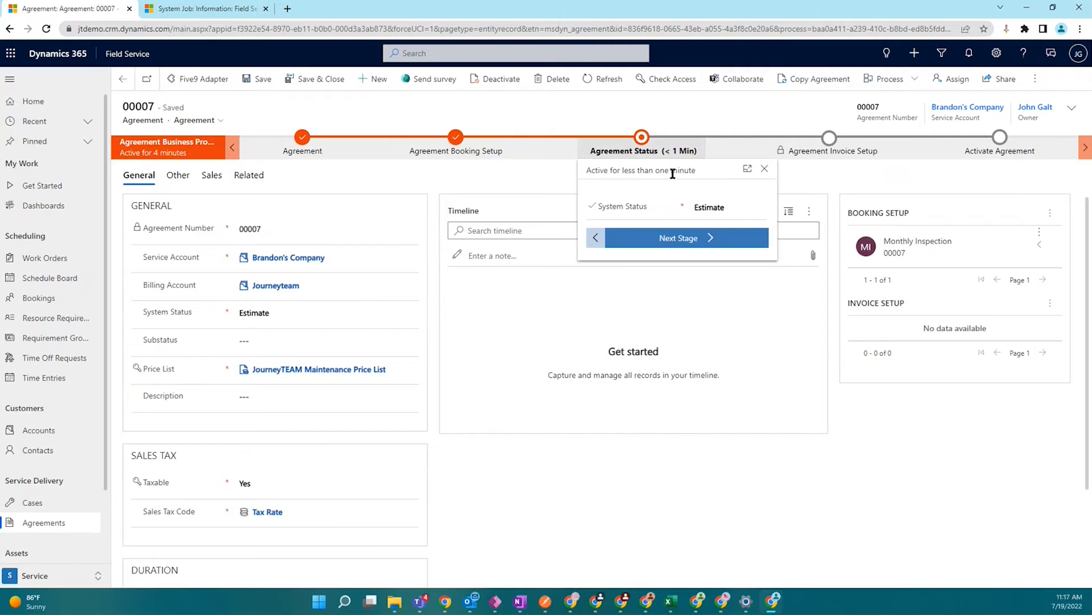
pyautogui.click(487, 517)
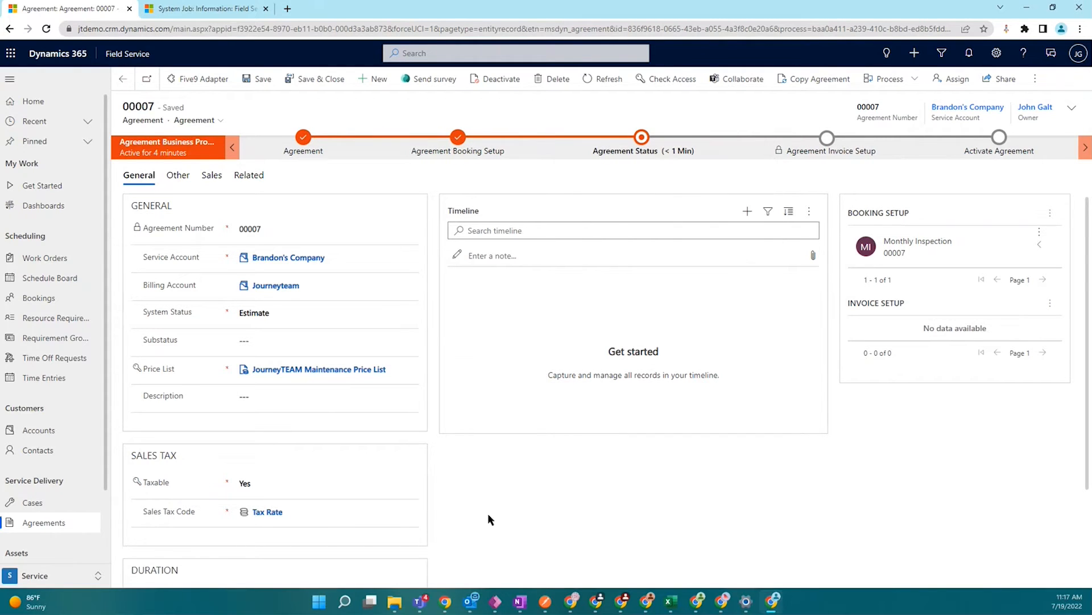
pyautogui.scroll(-2, 487, 517)
pyautogui.click(666, 140)
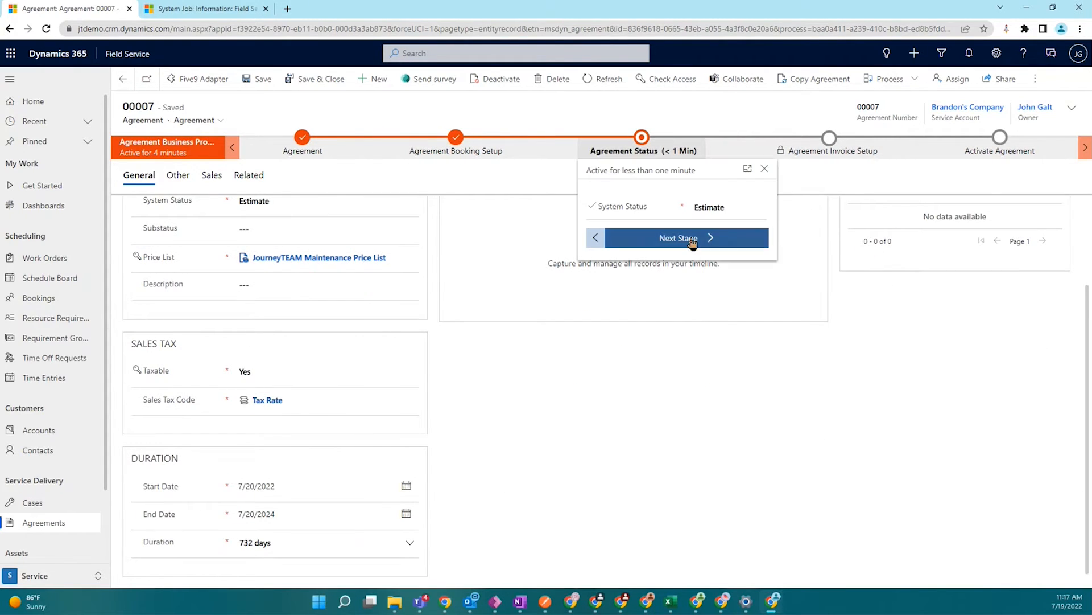
pyautogui.click(717, 238)
pyautogui.click(646, 341)
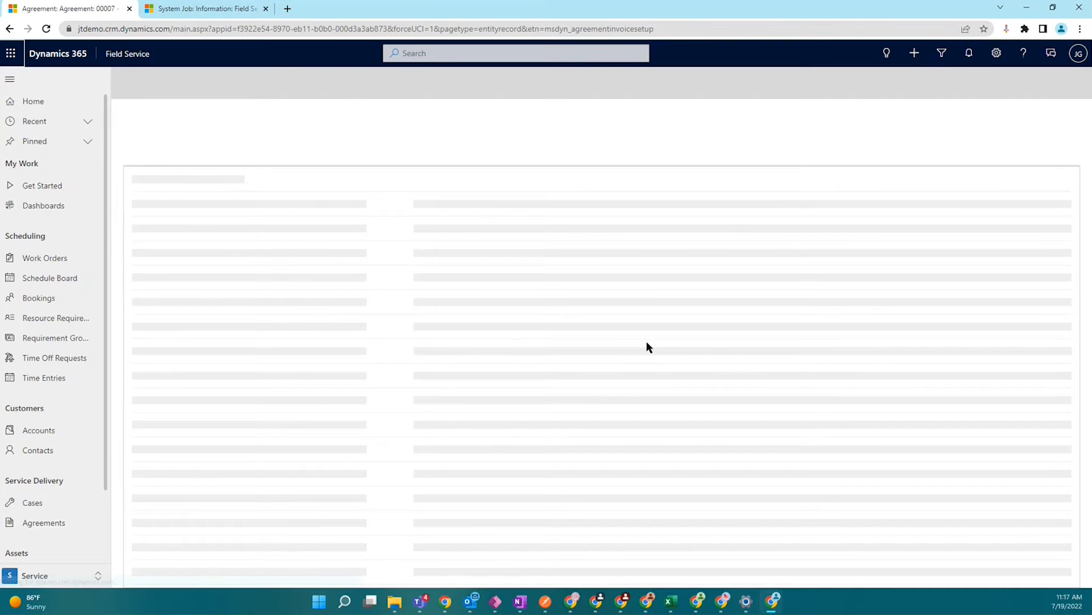
pyautogui.click(273, 231)
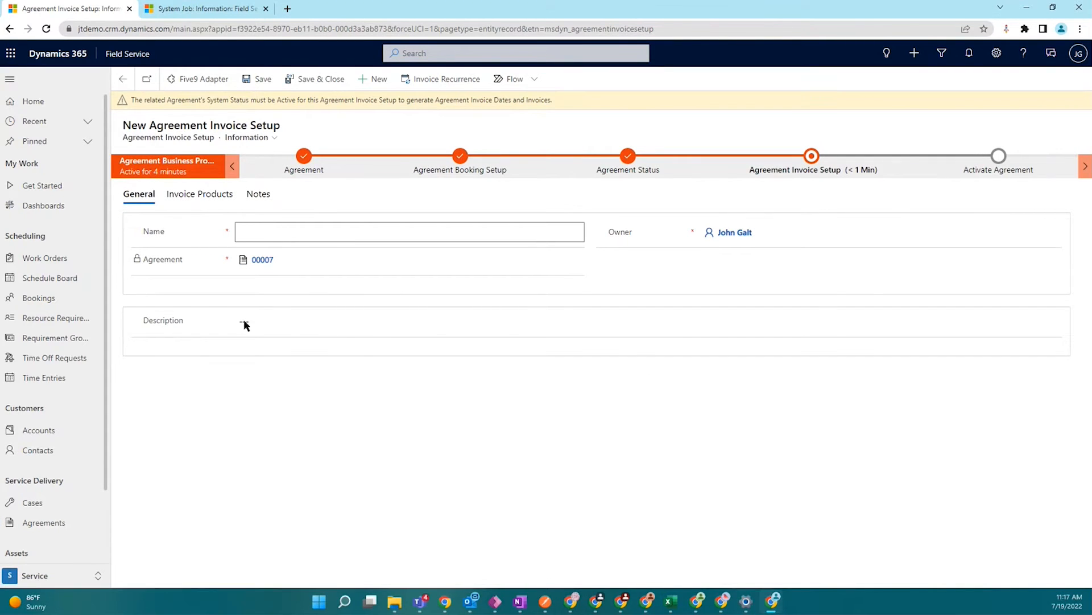
pyautogui.click(123, 78)
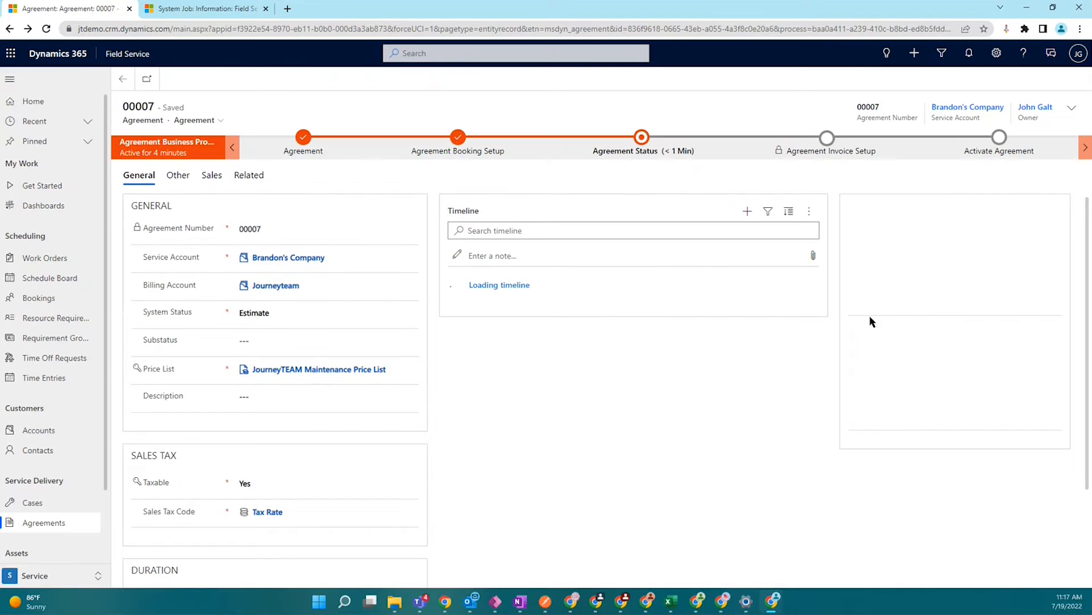
# Open the Monthly Inspection setup's booking recurrence and set it to repeat monthly by day of the month, on day 20
pyautogui.click(921, 245)
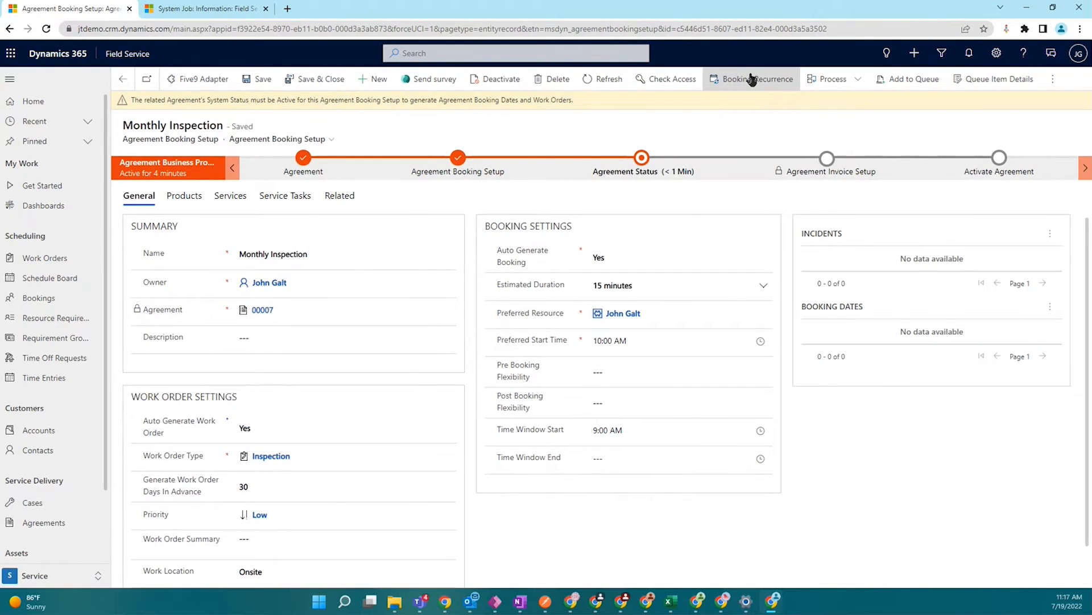
pyautogui.click(752, 80)
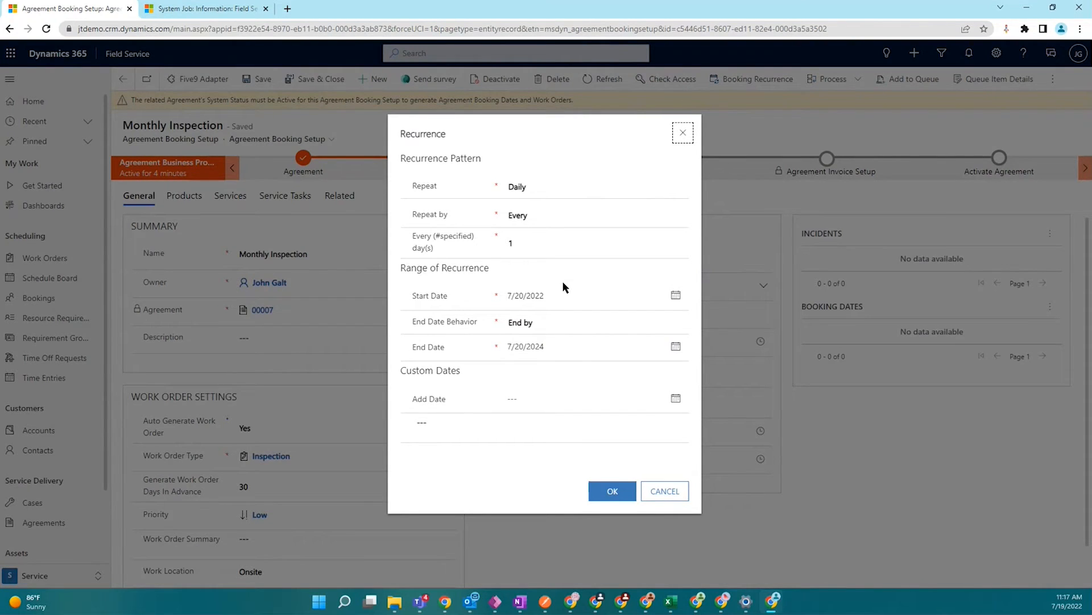
pyautogui.click(545, 186)
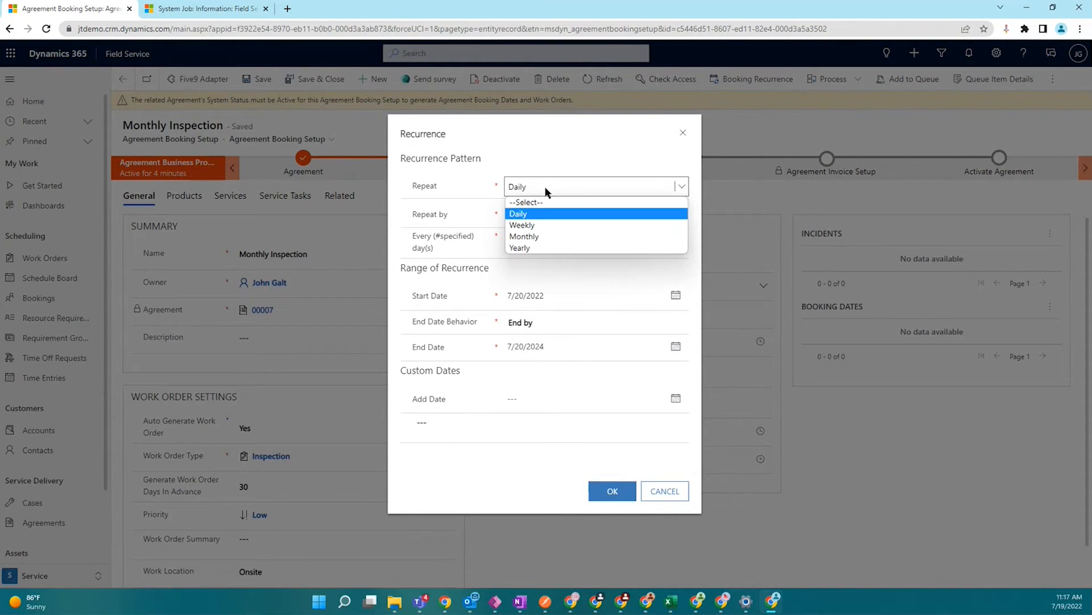
pyautogui.click(523, 236)
pyautogui.click(566, 216)
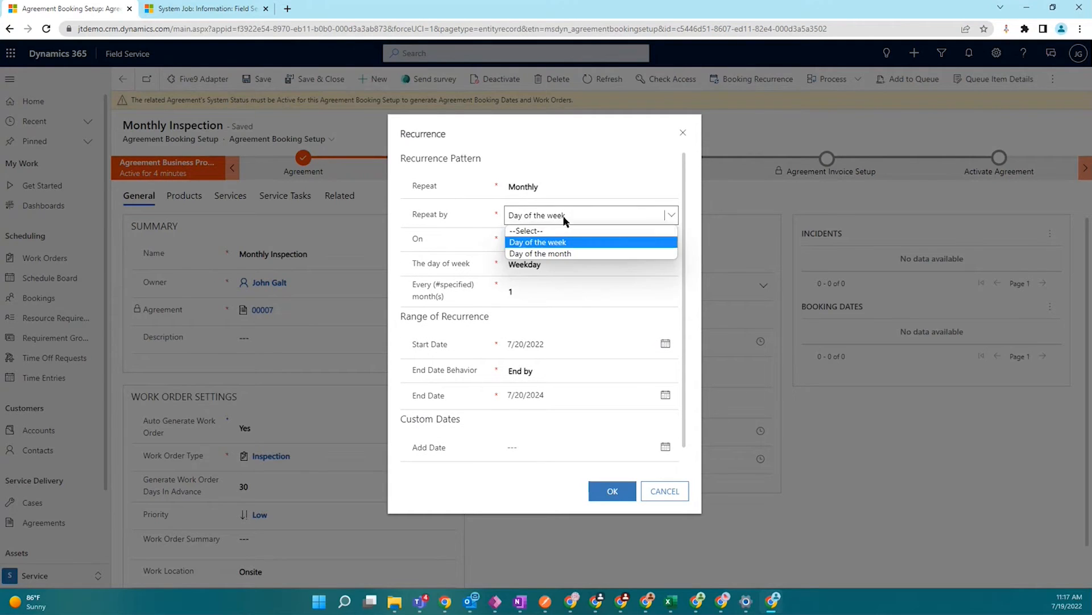
pyautogui.click(543, 255)
pyautogui.click(537, 240)
pyautogui.write('20')
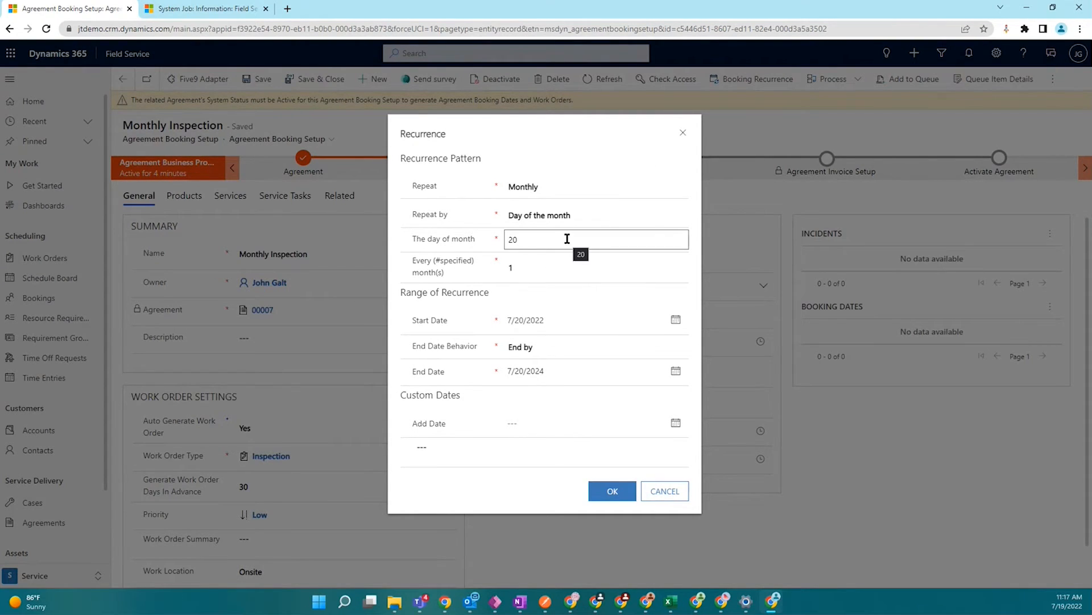
# Check the recurrence pattern's interval in months
pyautogui.moveTo(414, 261)
pyautogui.mouseDown()
pyautogui.moveTo(448, 277)
pyautogui.moveTo(413, 260)
pyautogui.mouseUp()
pyautogui.click(449, 279)
pyautogui.click(512, 268)
pyautogui.moveTo(512, 268); pyautogui.dragTo(504, 264)
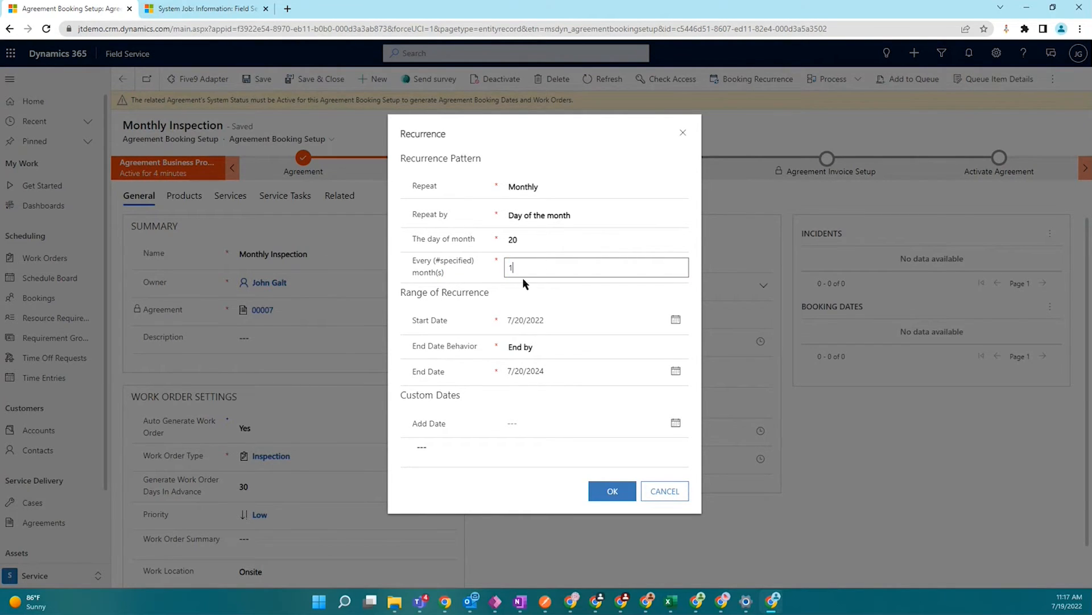
pyautogui.click(550, 293)
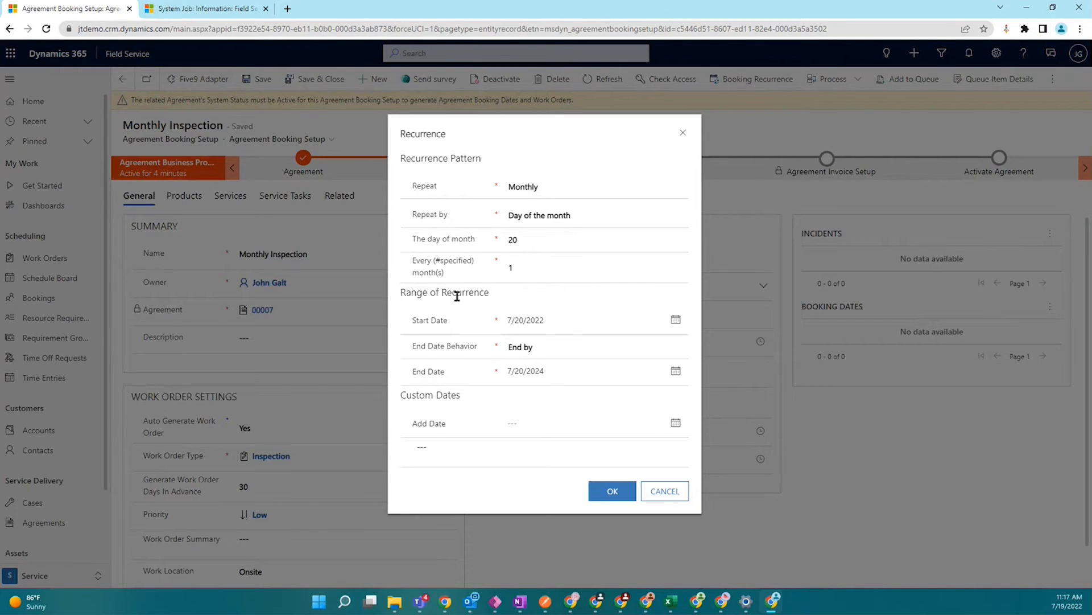
# Review the recurrence's start date and end date behavior options, and confirm the recurrence and save the booking setup
pyautogui.click(463, 337)
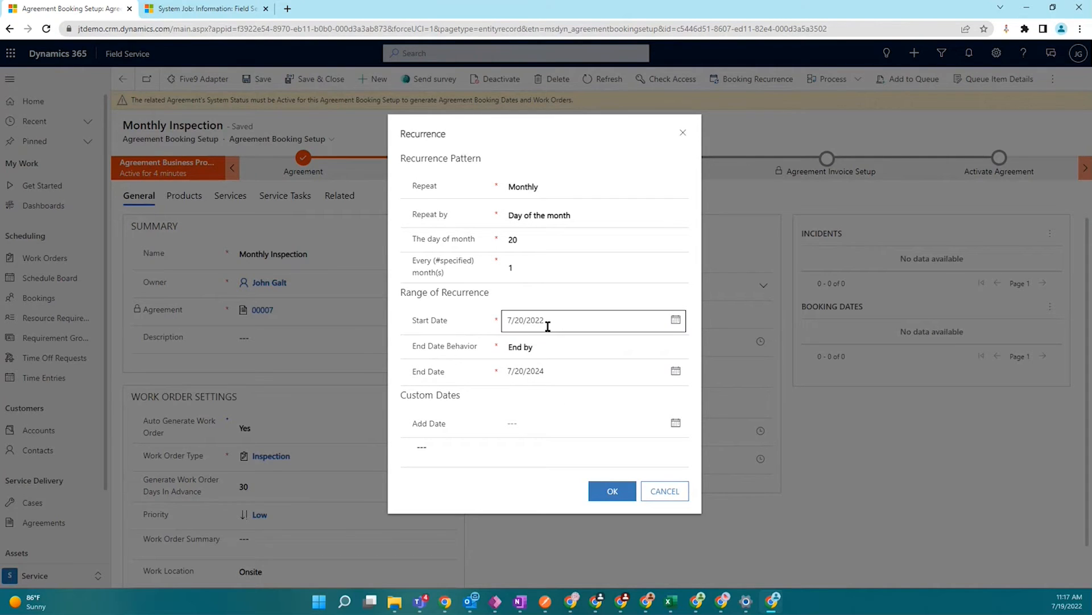
pyautogui.click(548, 321)
pyautogui.click(469, 326)
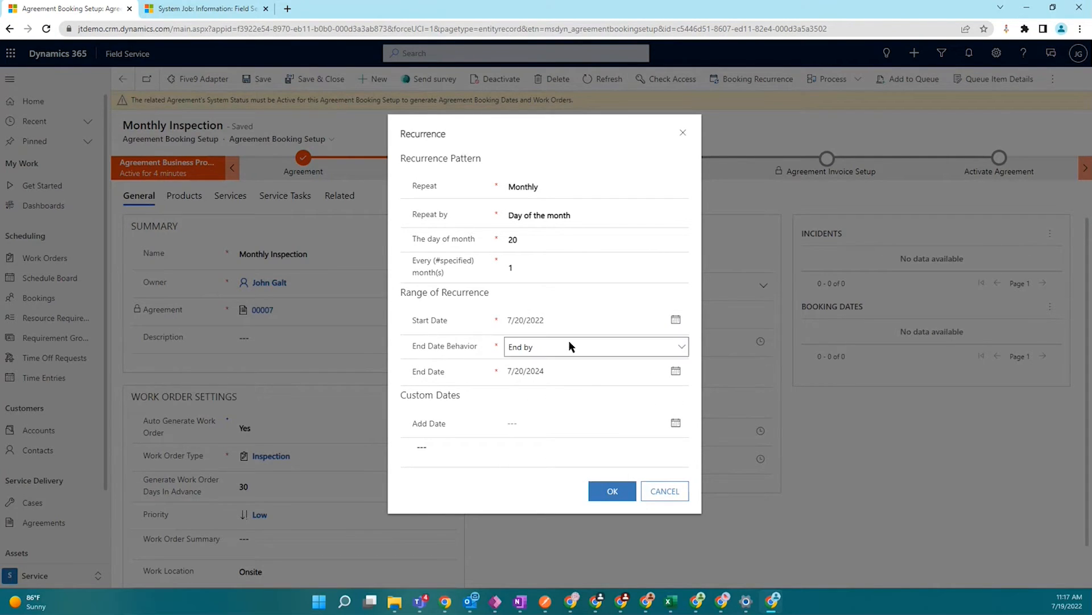
pyautogui.click(531, 347)
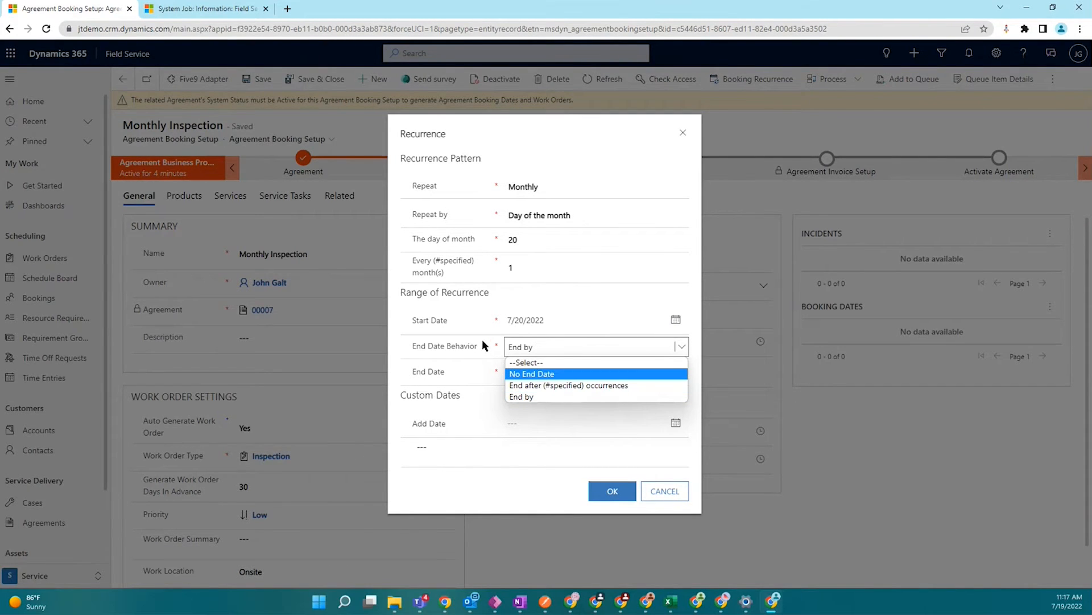
pyautogui.click(490, 356)
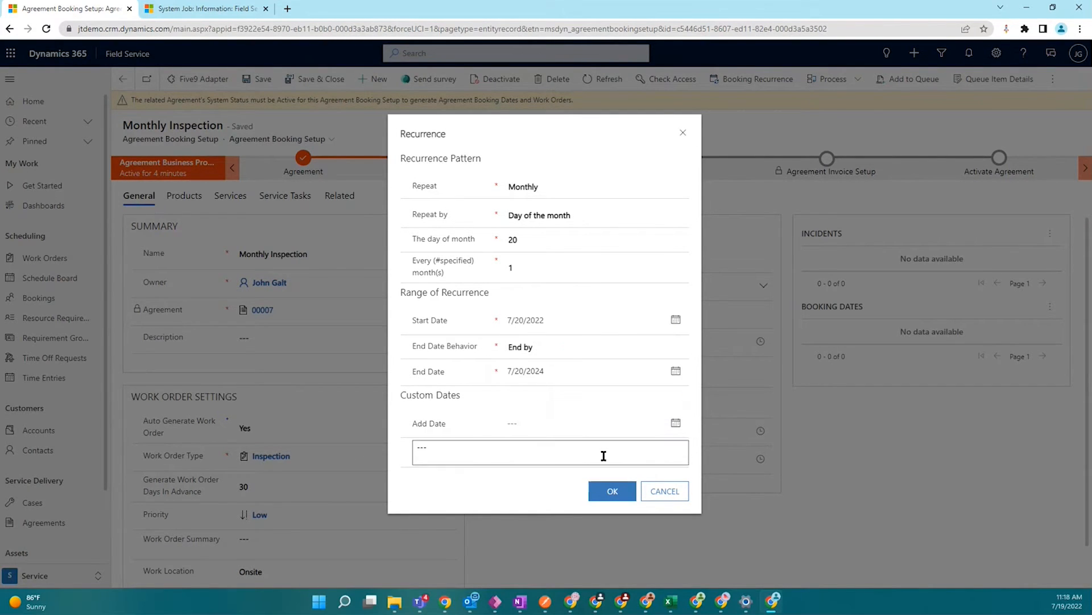
pyautogui.click(623, 492)
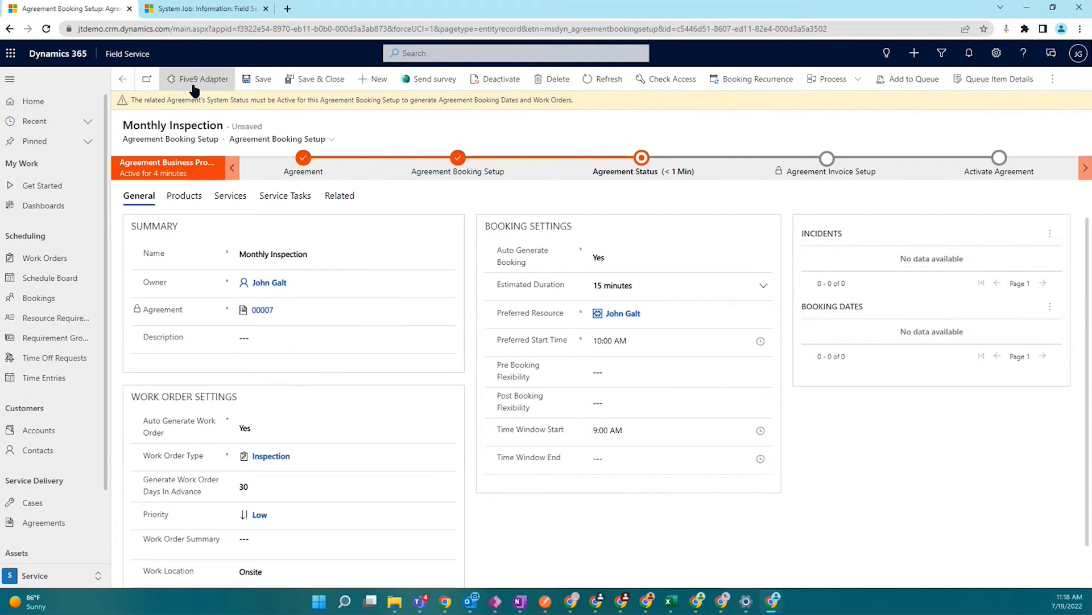
pyautogui.hotkey('ctrl', 's')
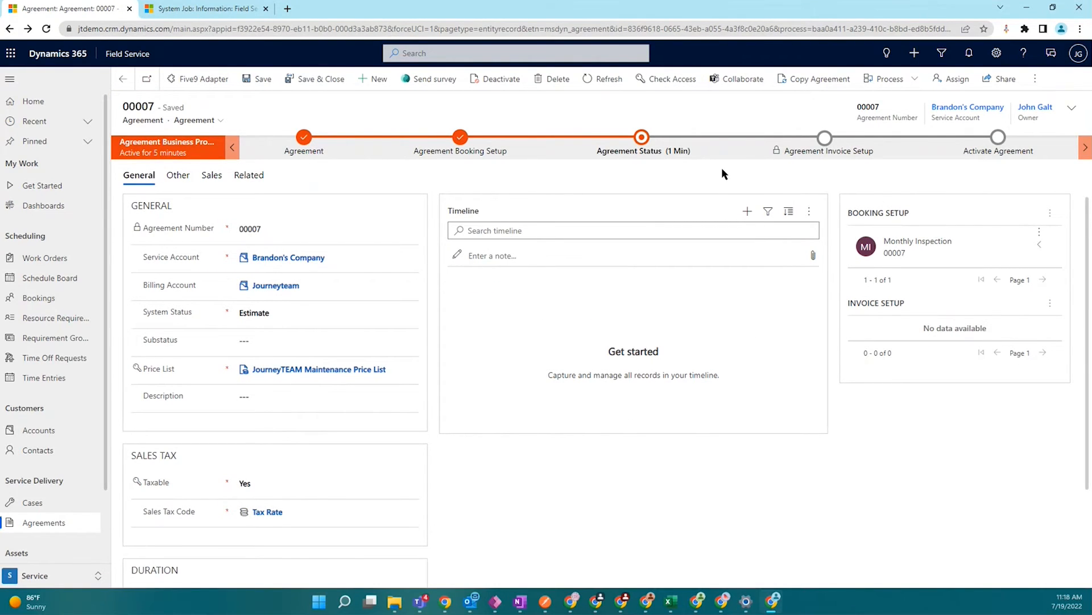
# Create an agreement invoice setup named Monthly Invoices from the Agreement Invoice Setup stage and save it
pyautogui.click(817, 149)
pyautogui.click(670, 152)
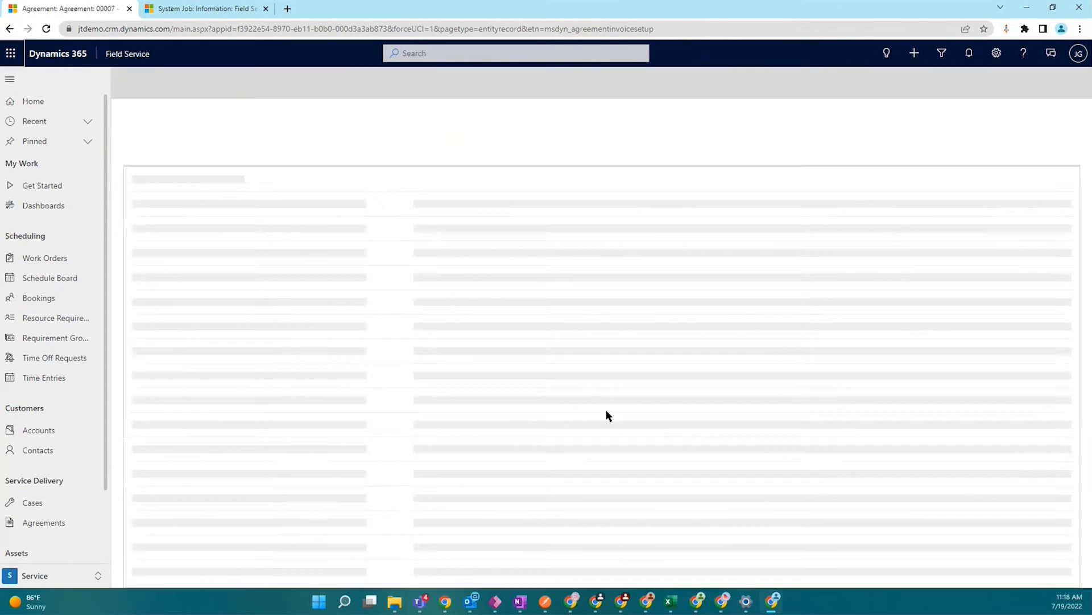
pyautogui.click(366, 224)
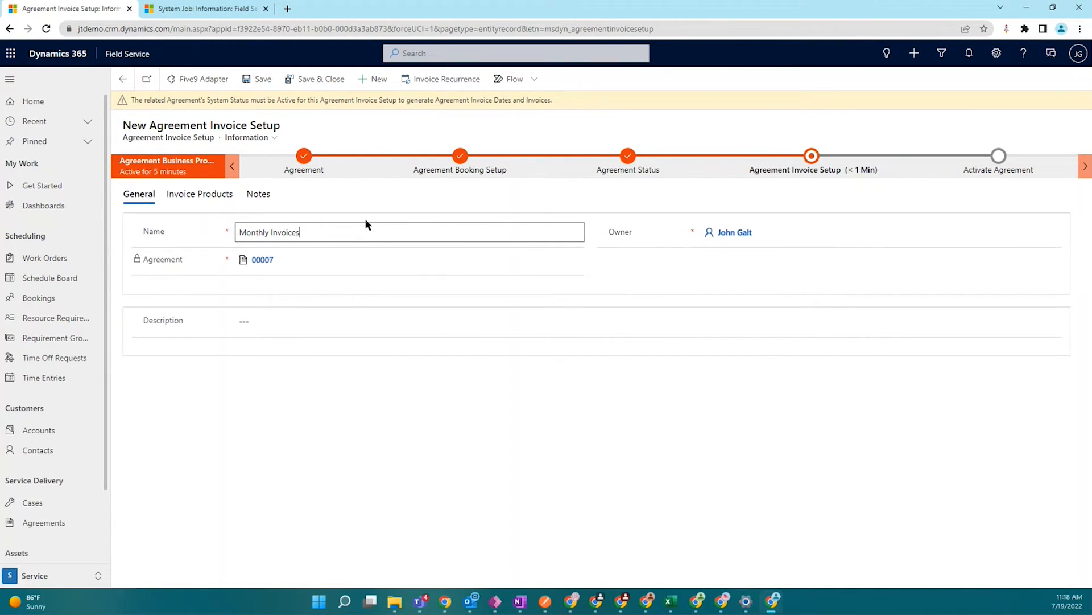
pyautogui.click(406, 390)
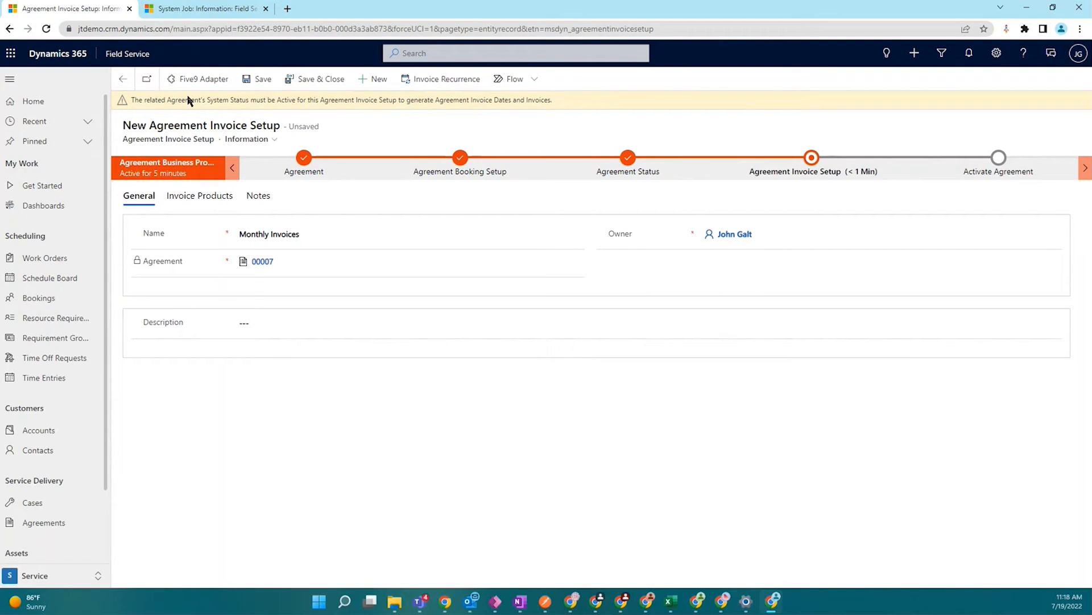
pyautogui.click(205, 196)
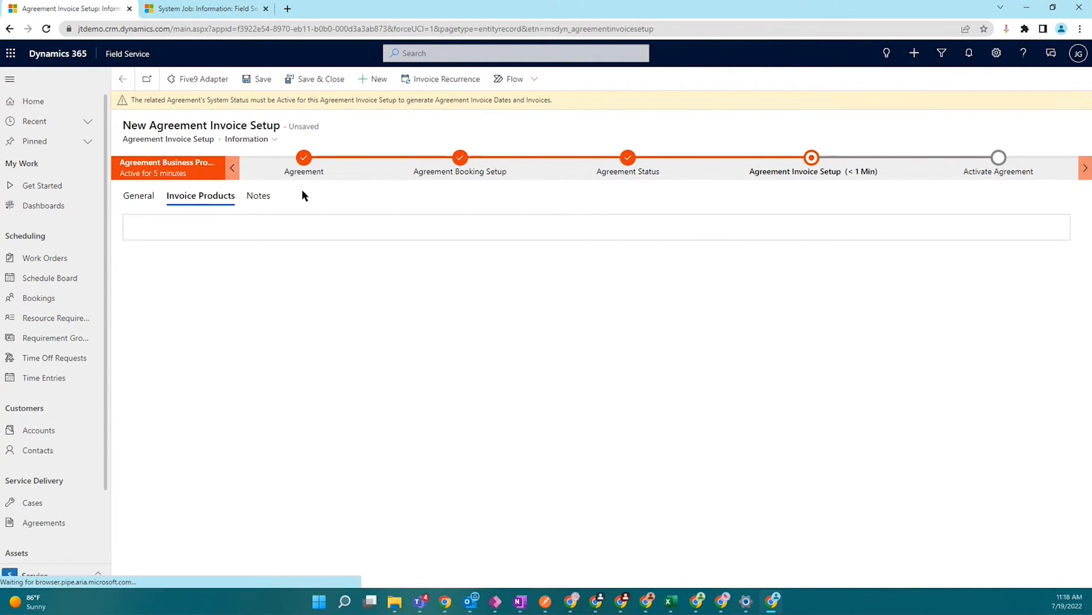
pyautogui.click(143, 195)
pyautogui.click(259, 79)
# Add a new invoice product to the Monthly Invoices setup, choosing Inspection Kit with Bag as the unit
pyautogui.click(199, 196)
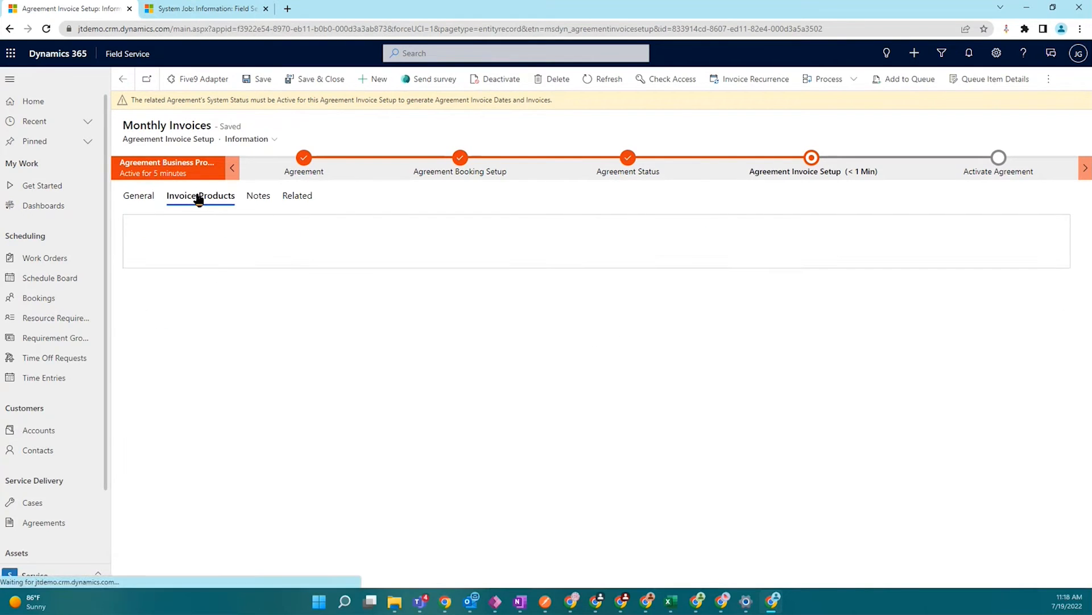
pyautogui.click(894, 232)
pyautogui.click(346, 190)
pyautogui.click(327, 221)
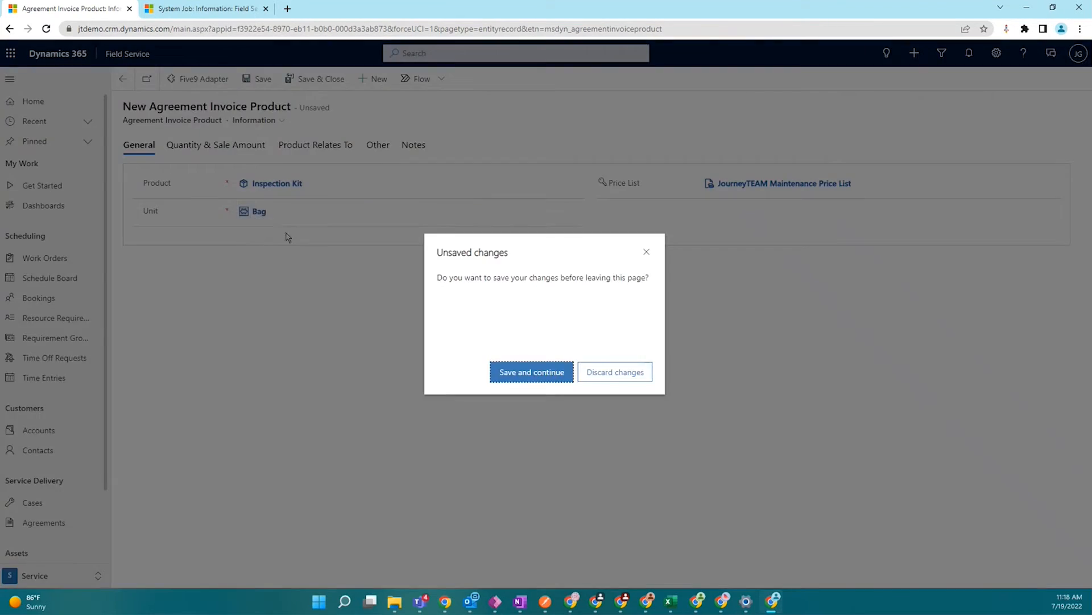
pyautogui.click(646, 252)
# Set the invoice product's unit amount to $5.00, then save and close it
pyautogui.click(236, 146)
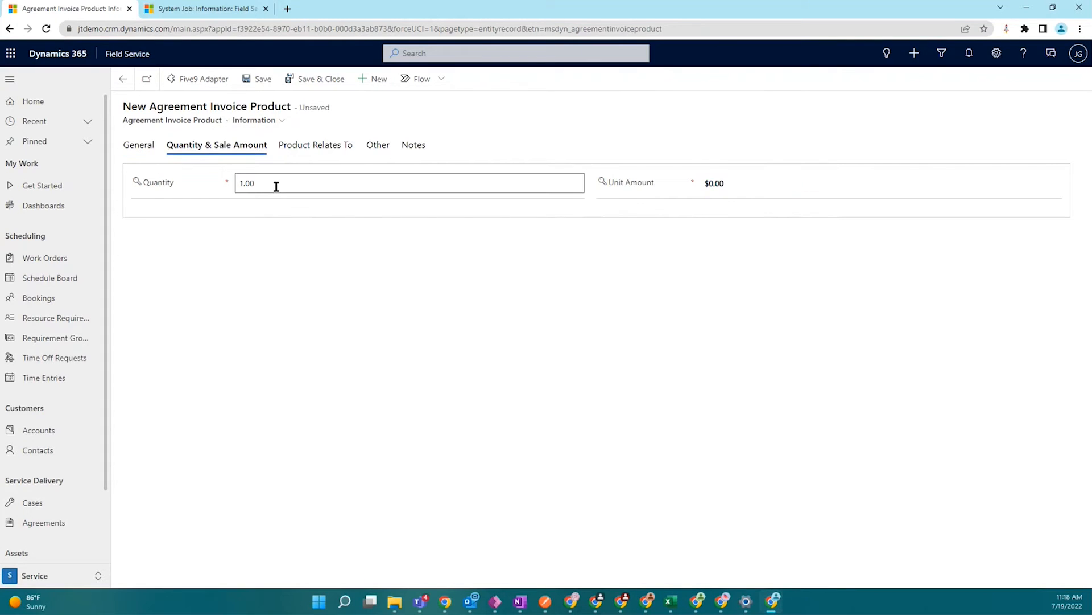
pyautogui.click(768, 181)
pyautogui.moveTo(768, 180); pyautogui.dragTo(693, 180)
pyautogui.write('5')
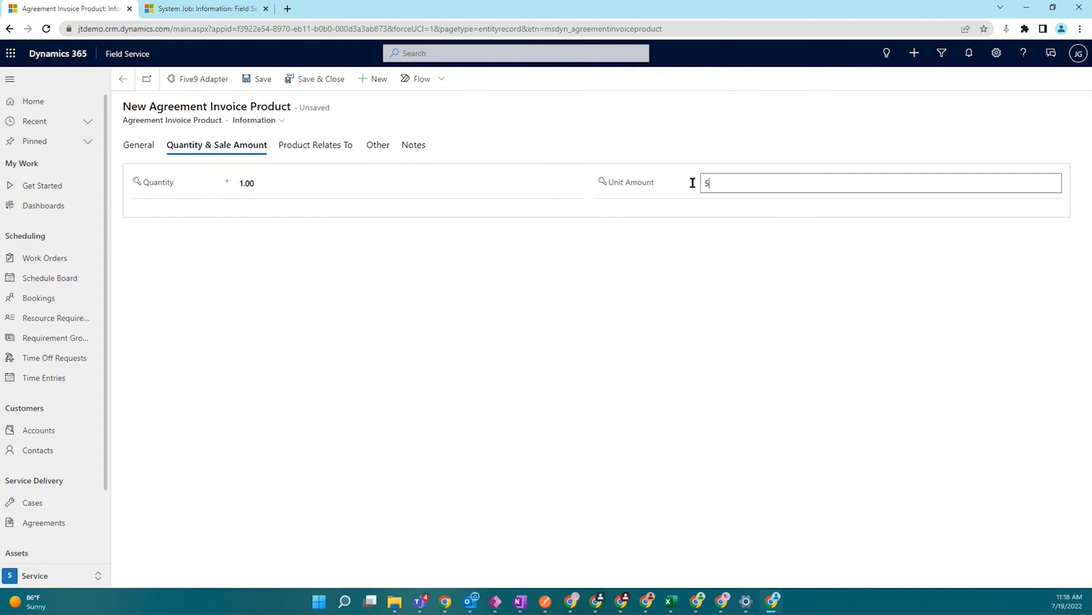
pyautogui.click(510, 324)
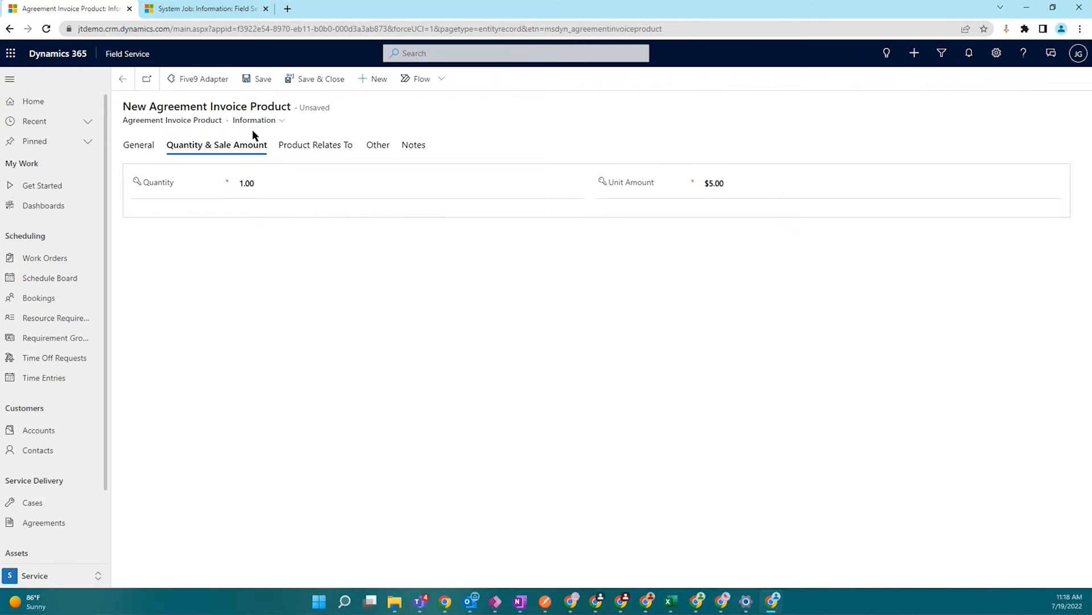
pyautogui.click(292, 80)
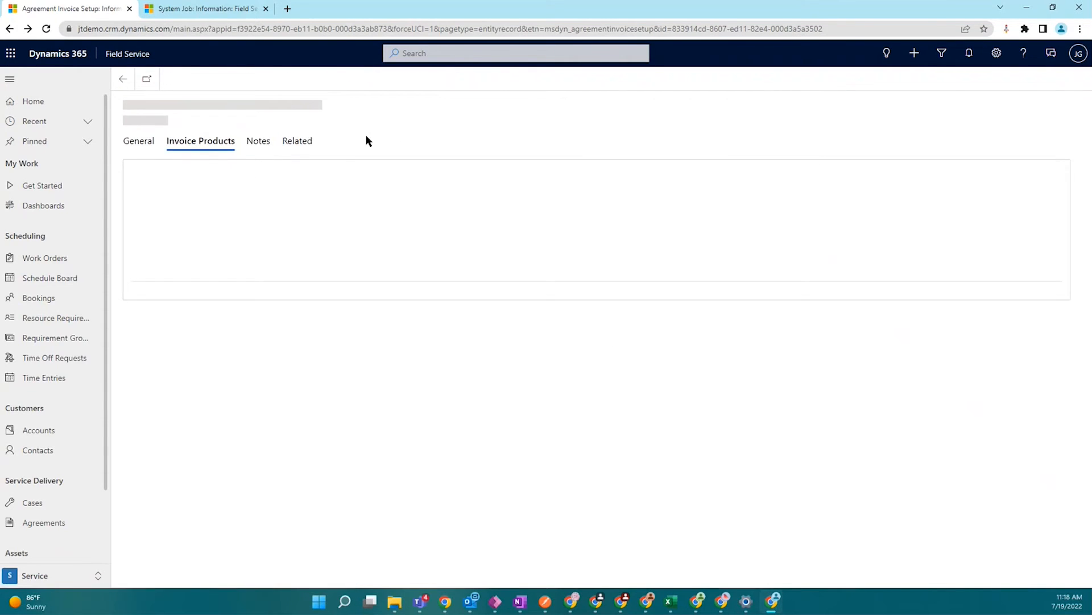
# Set the Monthly Invoices recurrence to repeat monthly by day of the month, on day 25
pyautogui.click(141, 197)
pyautogui.rightClick(252, 374)
pyautogui.click(764, 452)
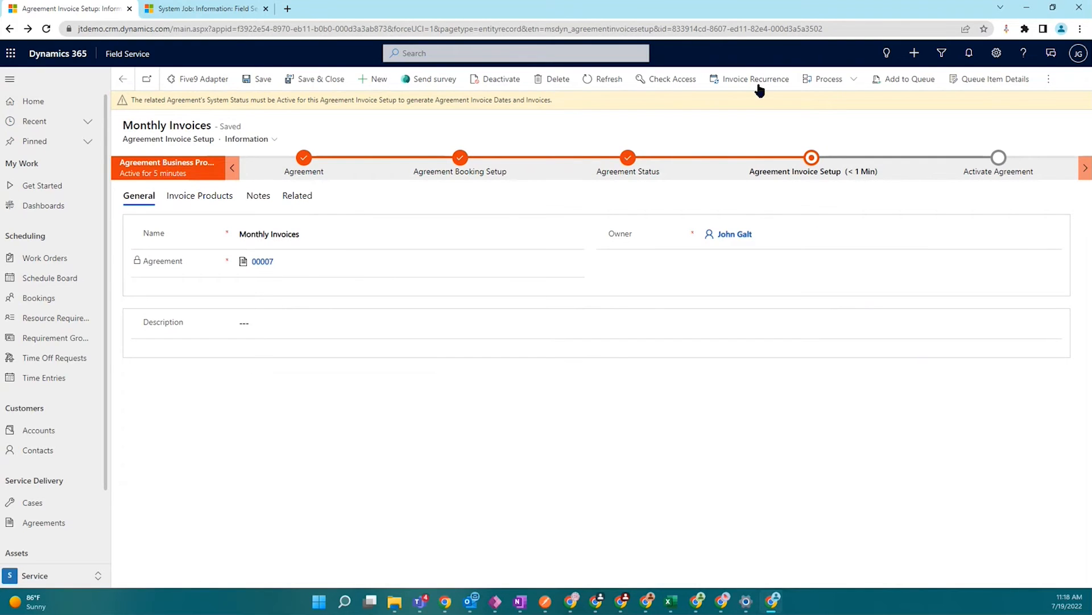
pyautogui.click(749, 78)
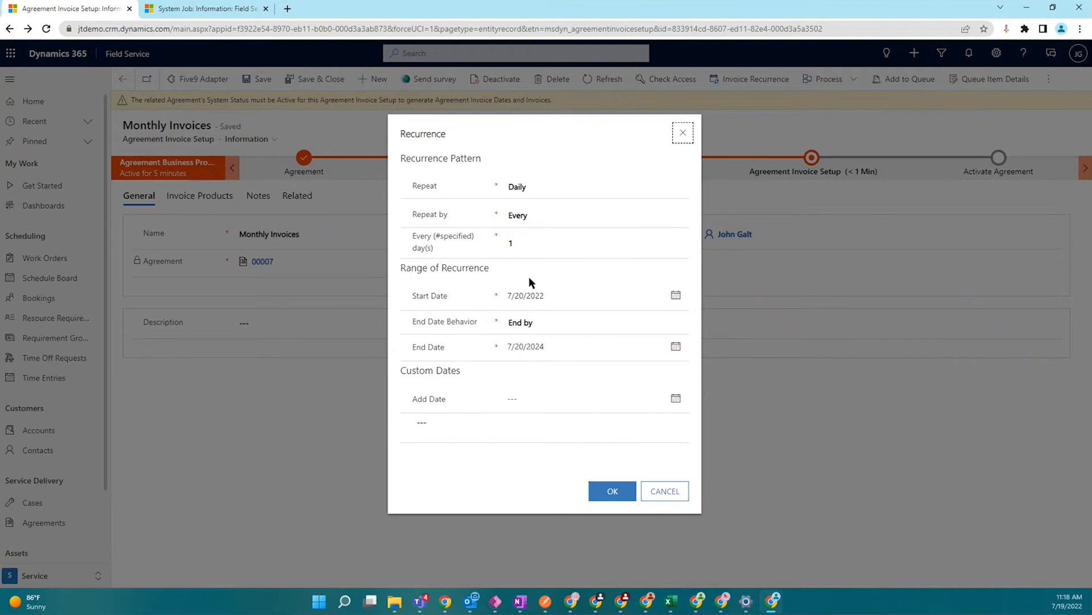
pyautogui.click(530, 186)
pyautogui.click(525, 239)
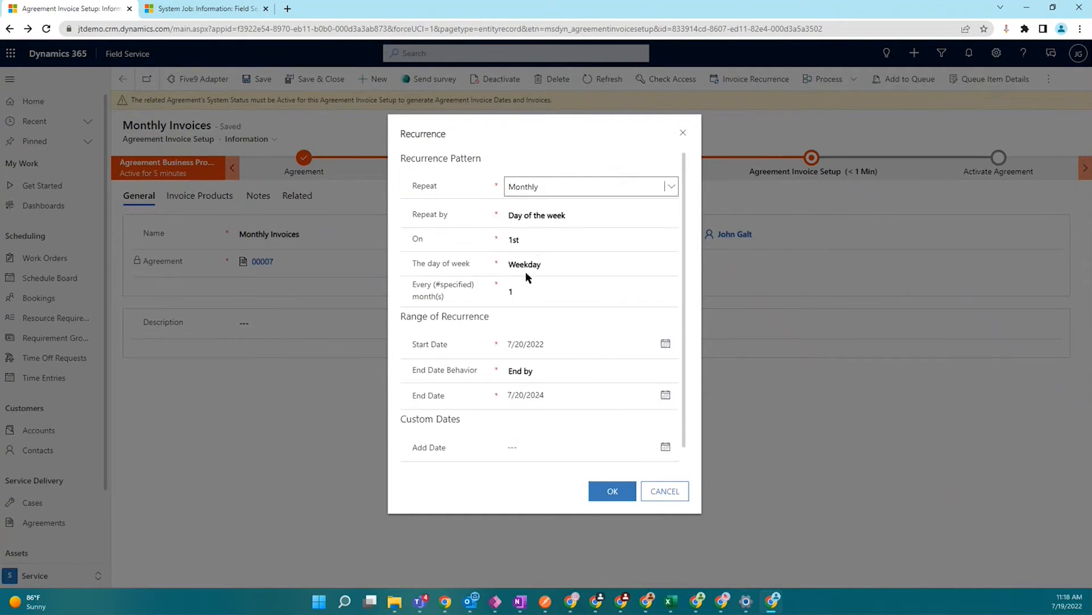
pyautogui.click(555, 216)
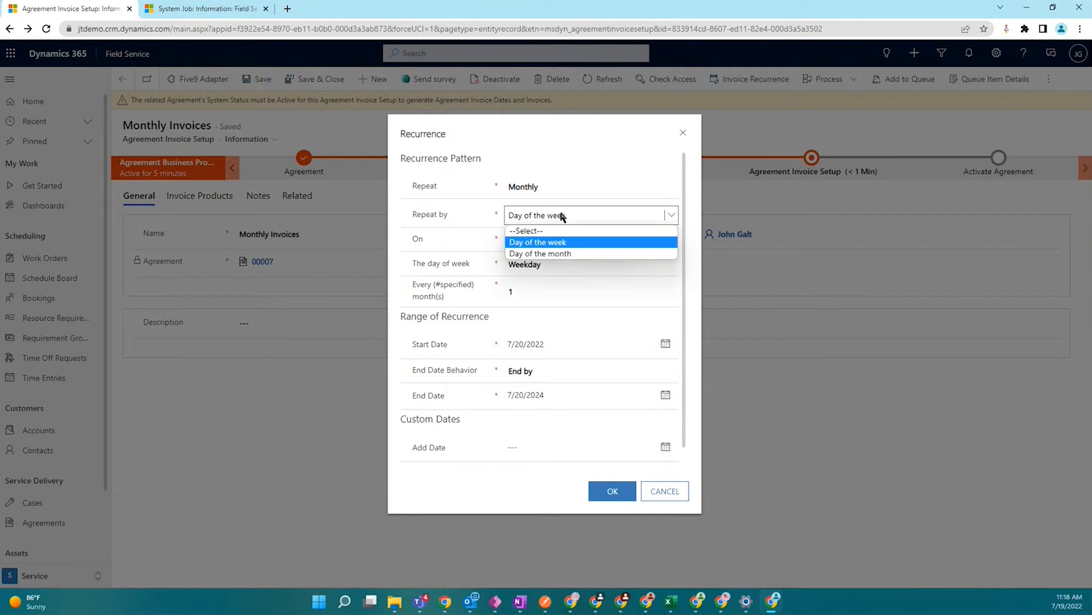
pyautogui.click(529, 252)
pyautogui.click(511, 239)
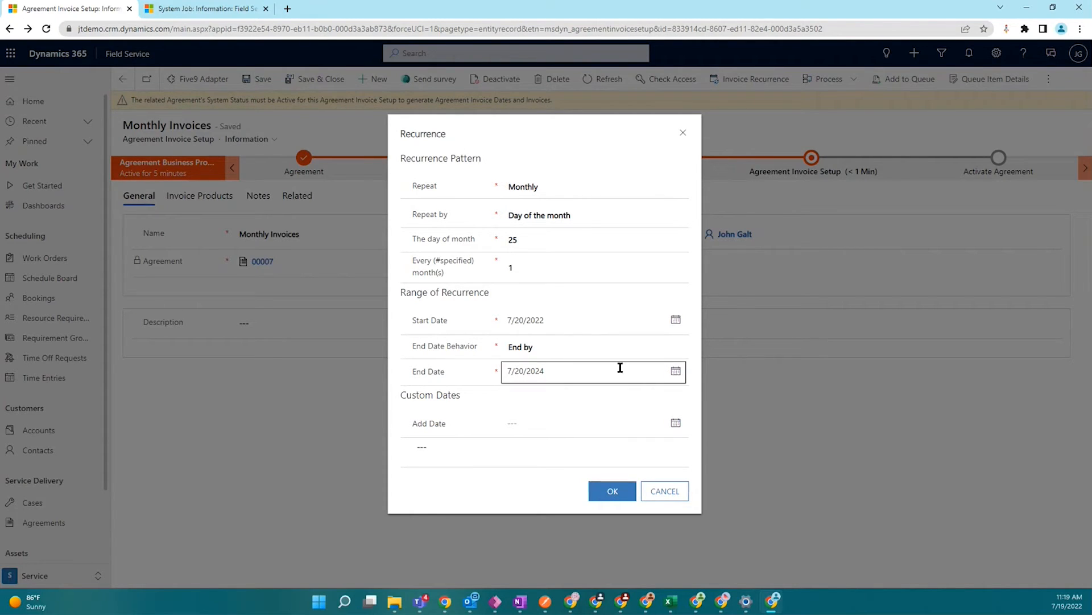
# Set the invoice recurrence's end date to 7/25/2024, confirm the recurrence and save the invoice setup
pyautogui.click(623, 348)
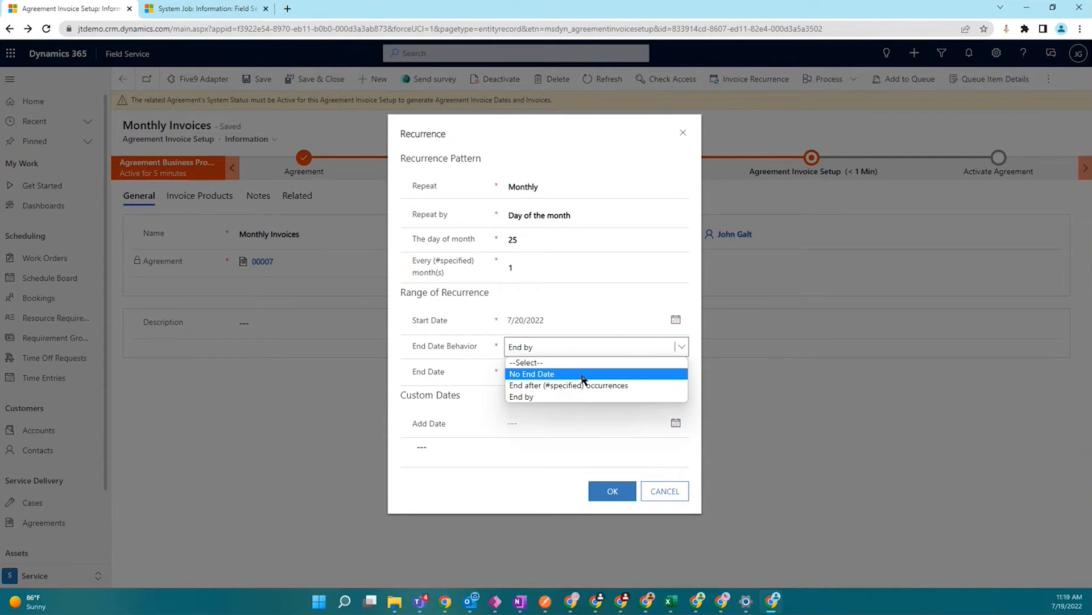
pyautogui.click(484, 388)
pyautogui.click(676, 370)
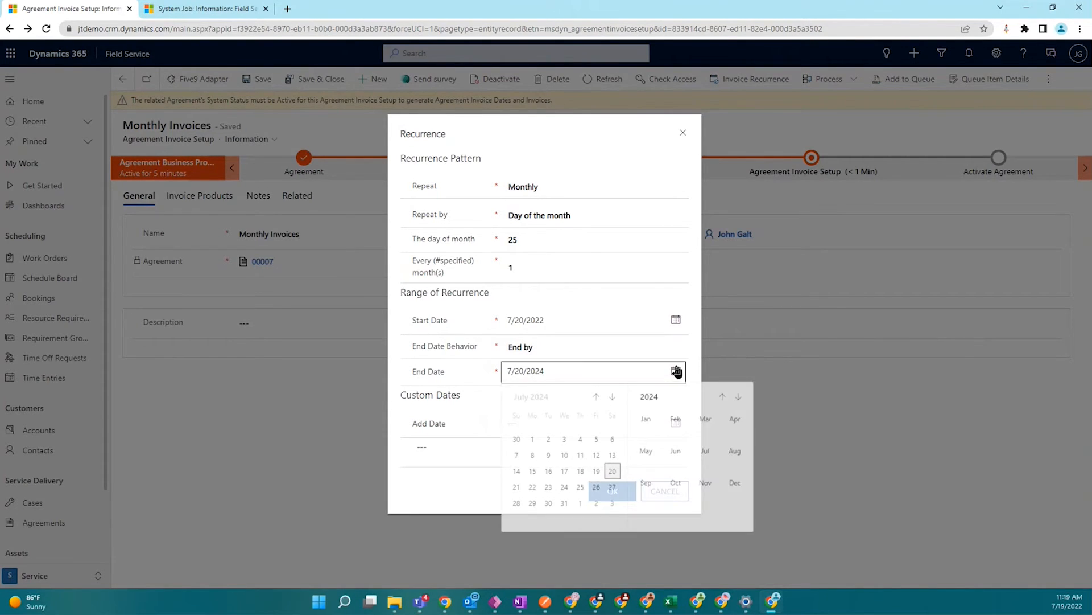
pyautogui.click(530, 372)
pyautogui.moveTo(522, 372); pyautogui.dragTo(511, 372)
pyautogui.click(517, 374)
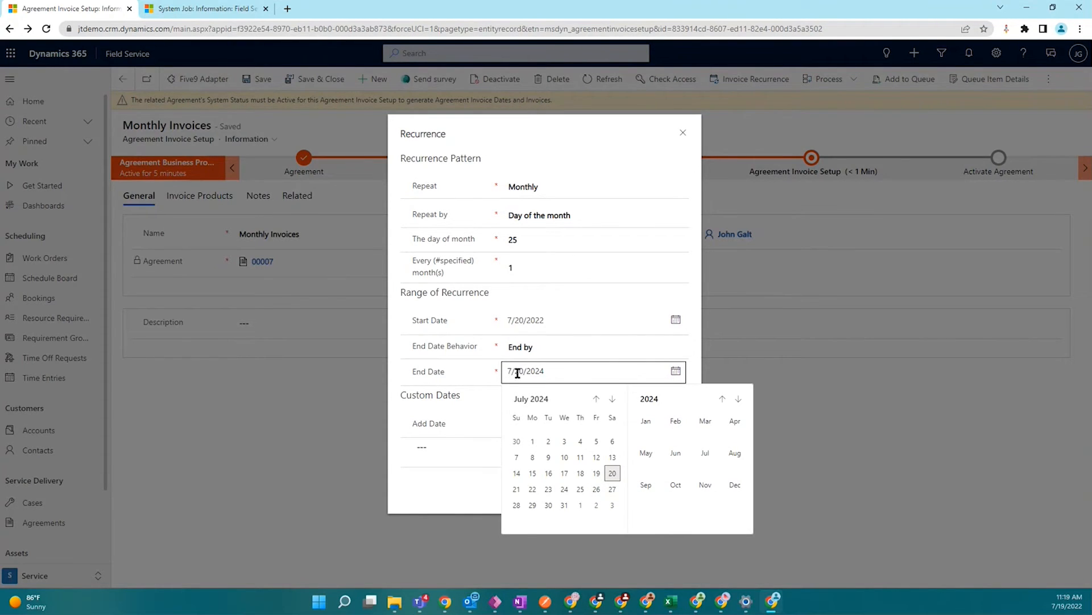
pyautogui.click(580, 488)
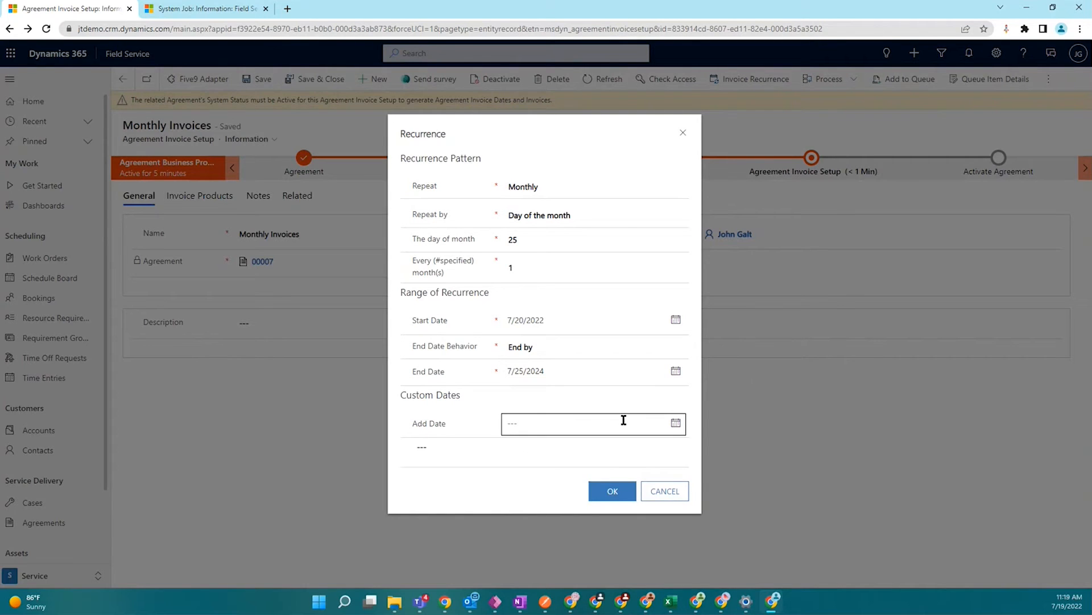
pyautogui.click(609, 493)
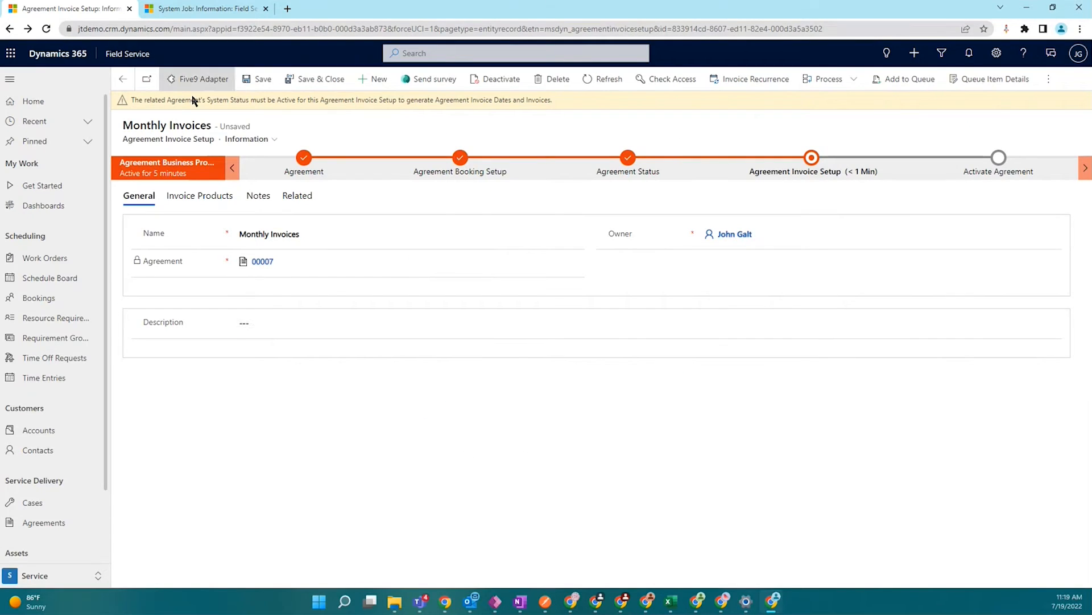
pyautogui.click(254, 81)
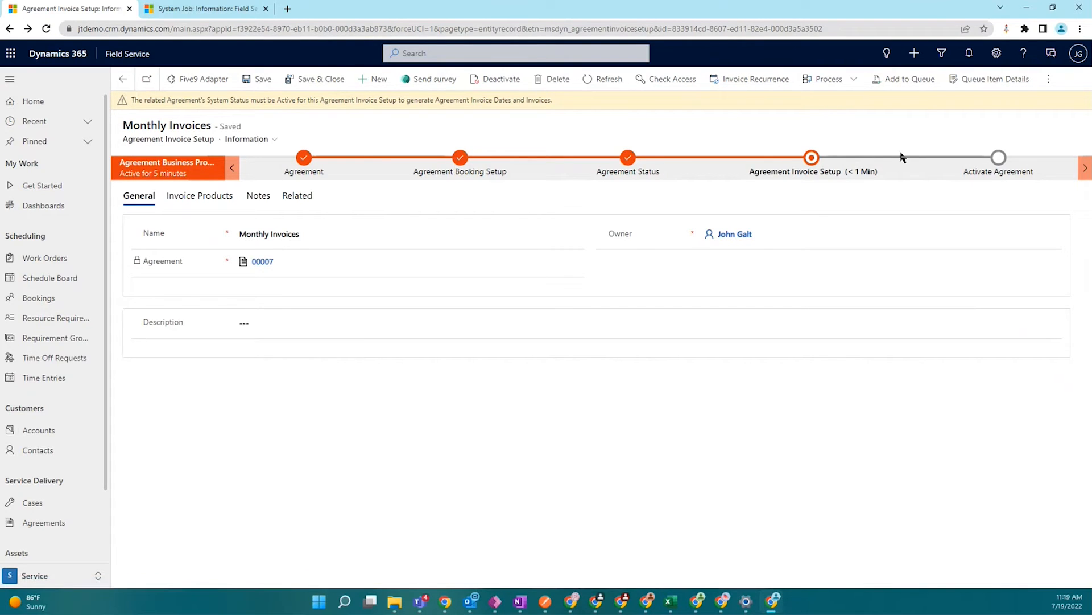
# Advance the business process to the Activate Agreement stage, set the agreement's System Status to Active and save
pyautogui.click(843, 174)
pyautogui.click(838, 259)
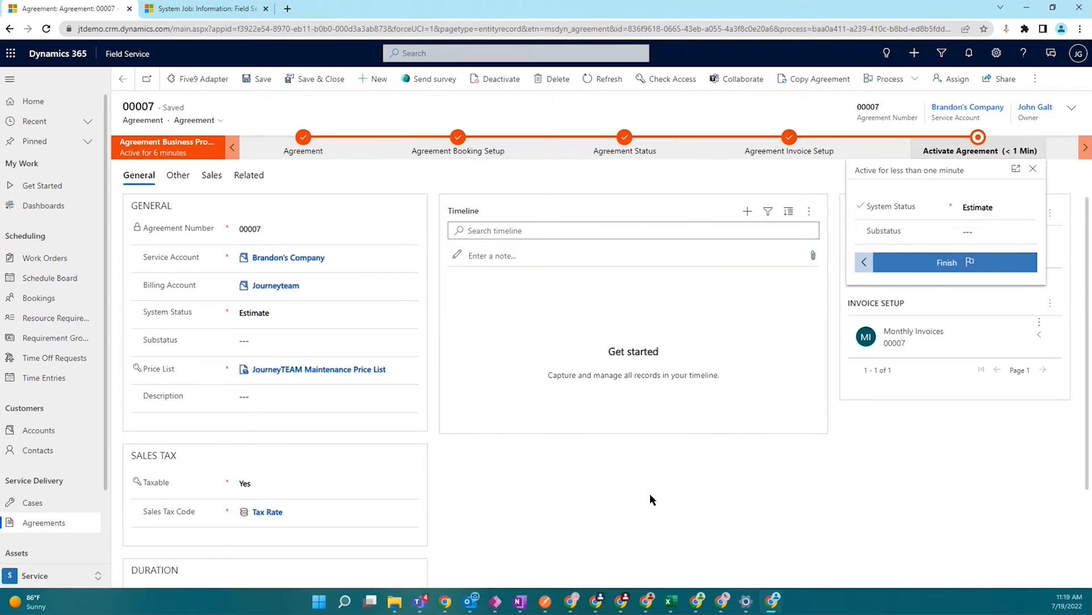
pyautogui.click(341, 312)
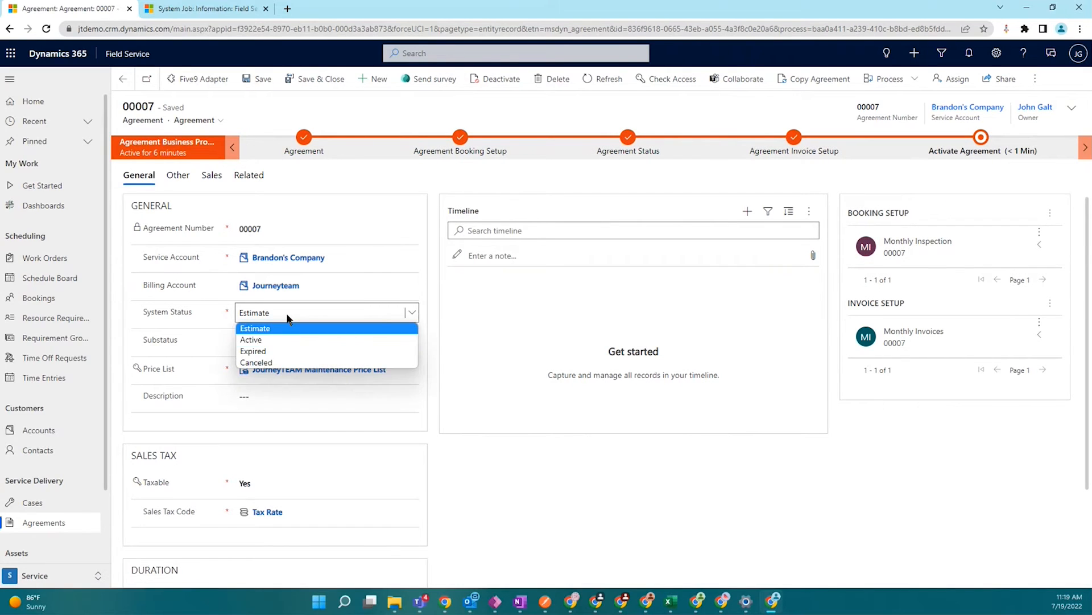
pyautogui.click(261, 340)
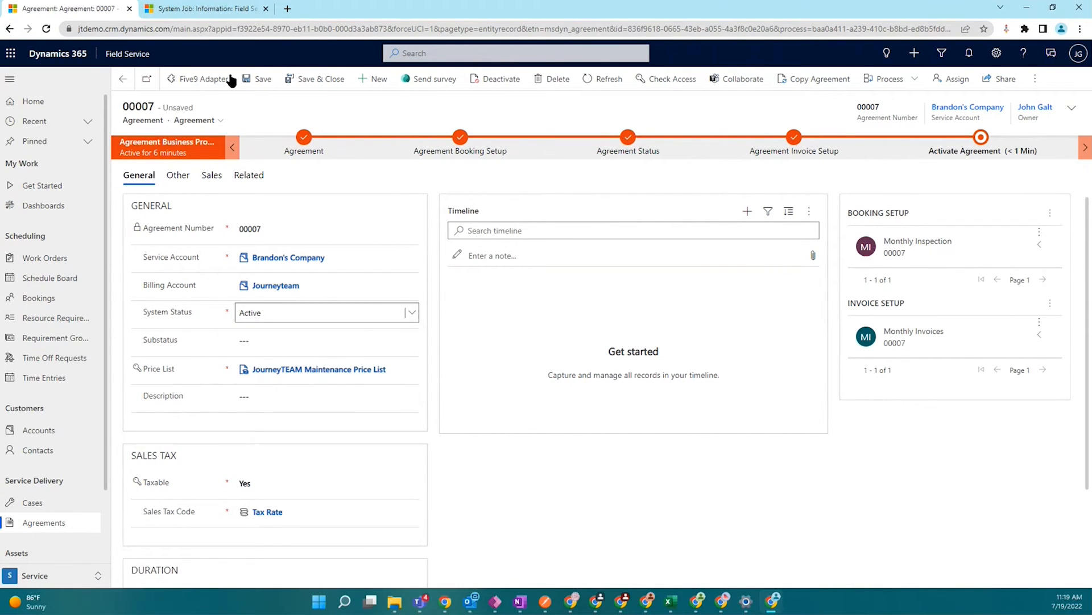
pyautogui.click(257, 78)
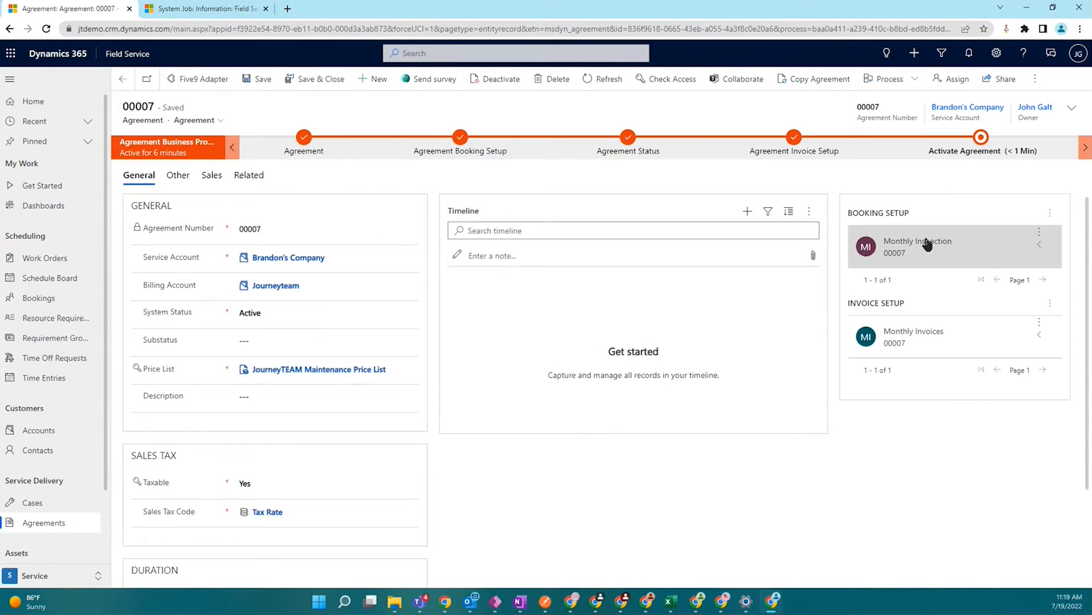
# Open the activated agreement's Monthly Inspection booking setup and refresh it to check for generated booking dates
pyautogui.click(925, 241)
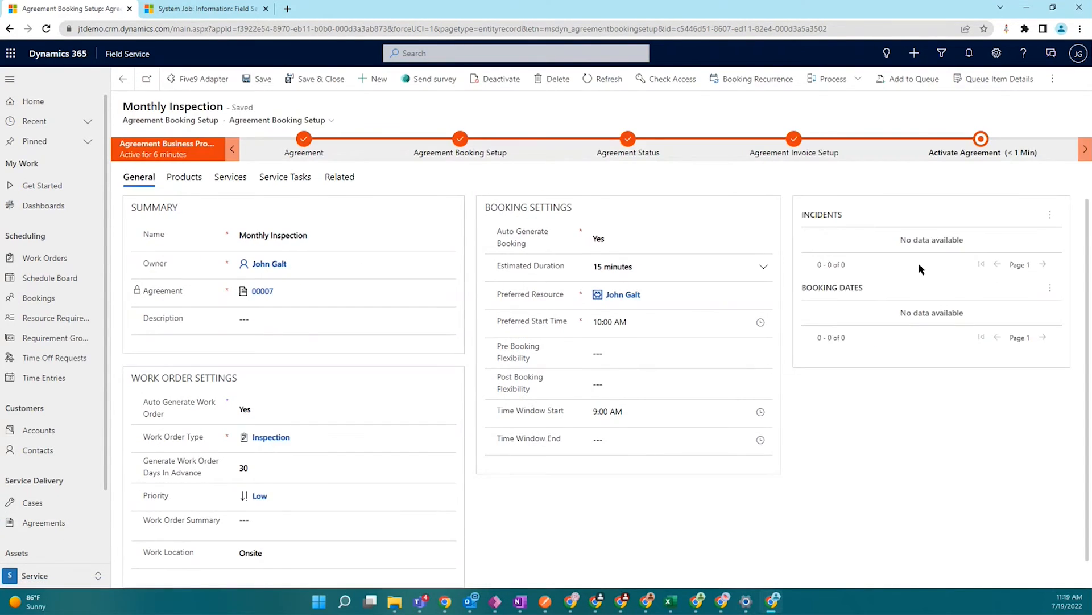
pyautogui.click(604, 78)
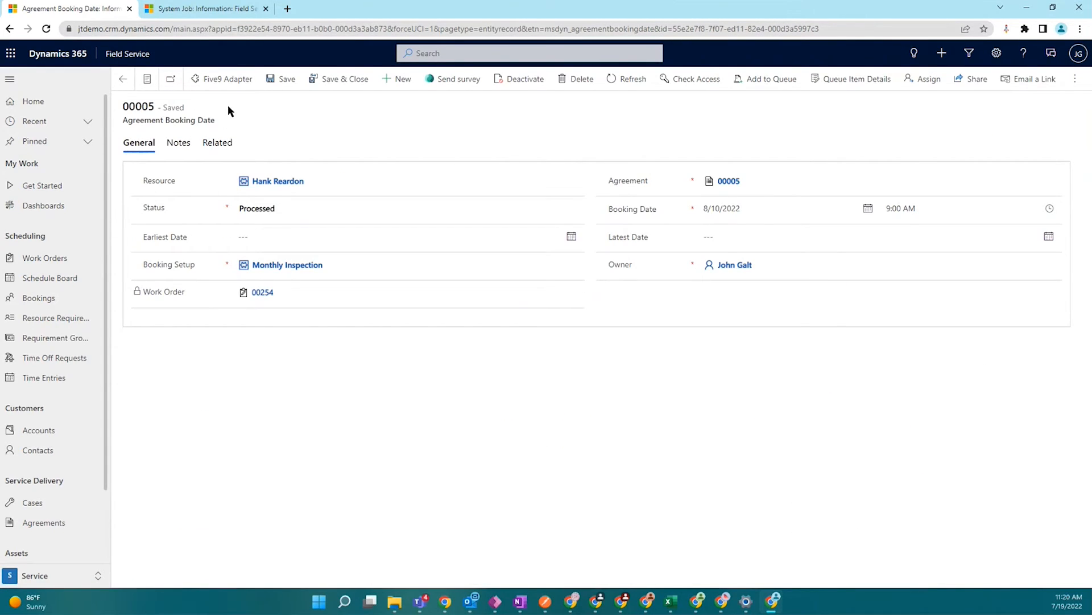
# In the older agreement's Monthly Inspection setup, inspect the 10/10/2022 booking date's status and work order, then return to the setup
pyautogui.click(121, 79)
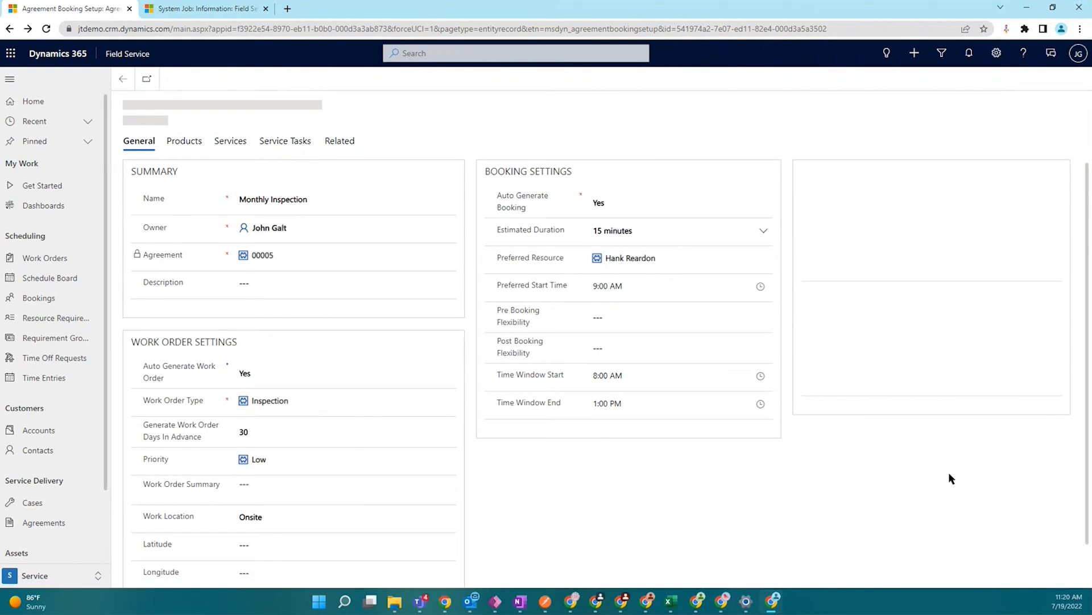
pyautogui.click(1043, 498)
pyautogui.click(1043, 498)
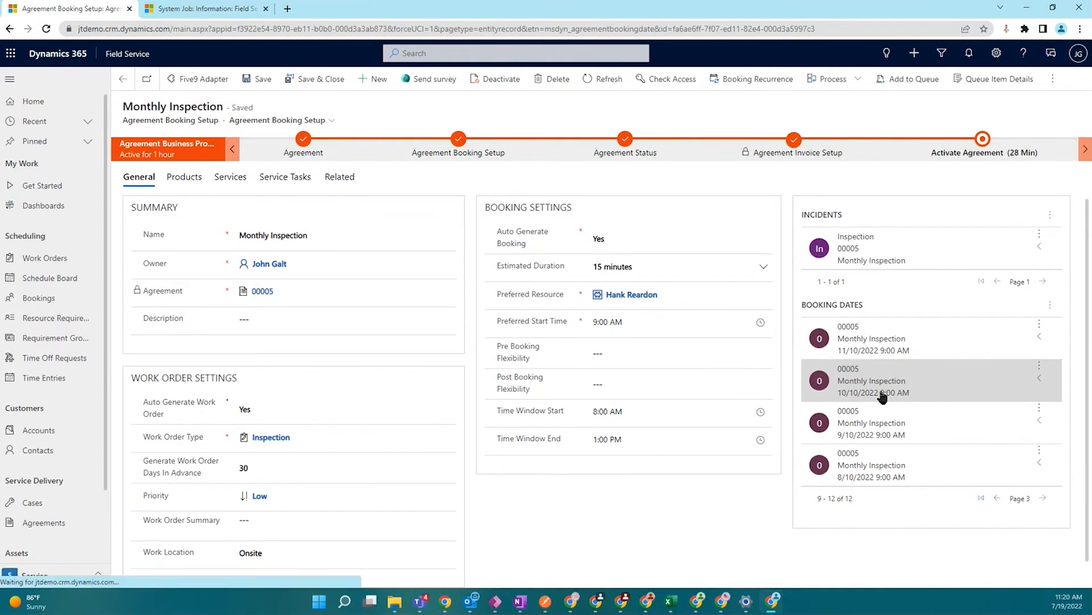
pyautogui.click(885, 380)
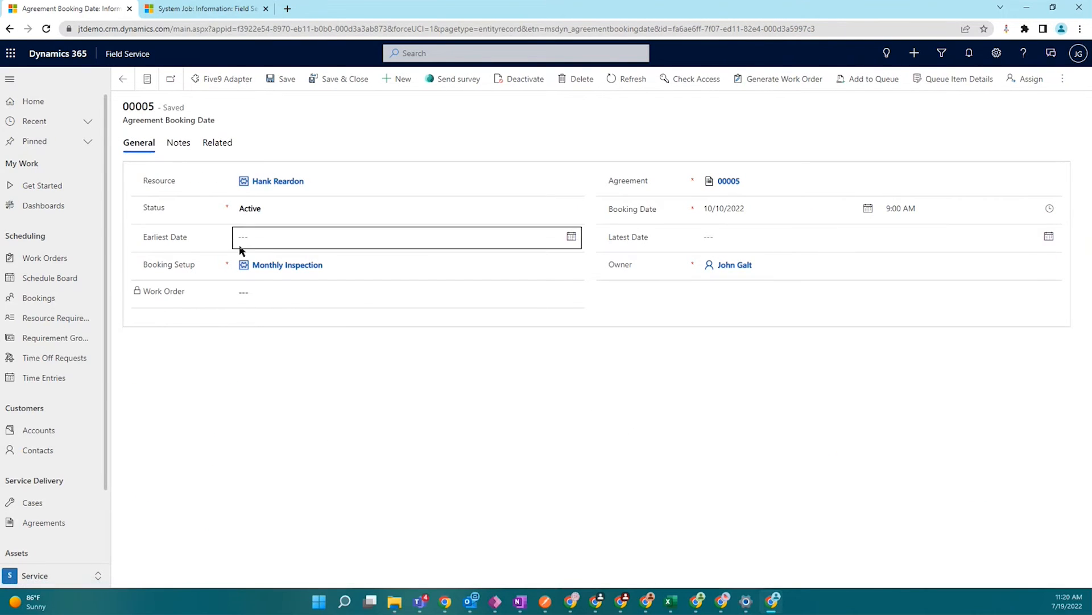
pyautogui.click(751, 91)
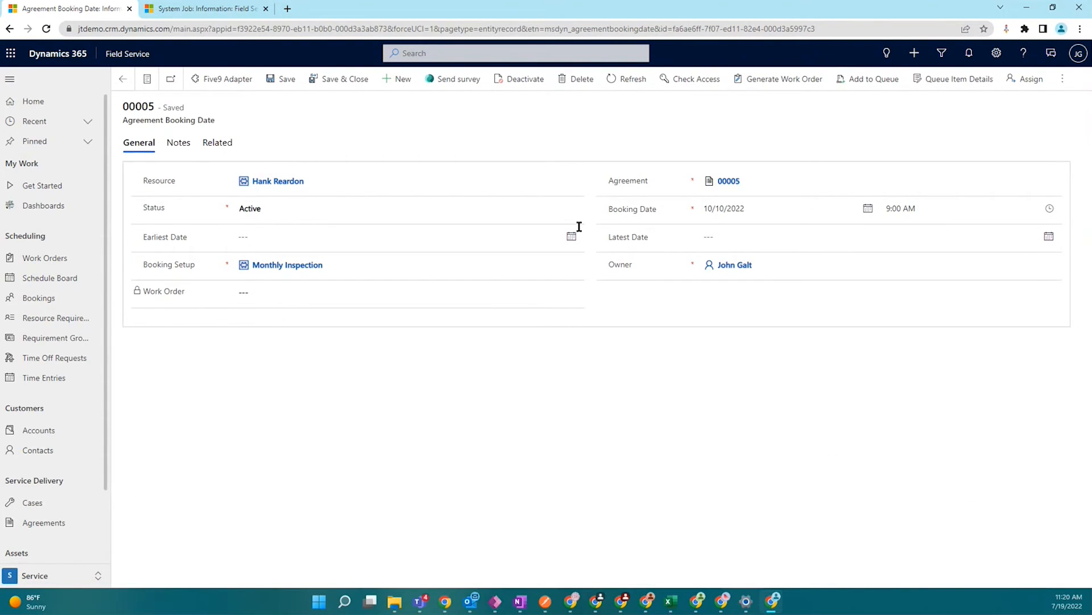
pyautogui.click(618, 351)
pyautogui.click(121, 82)
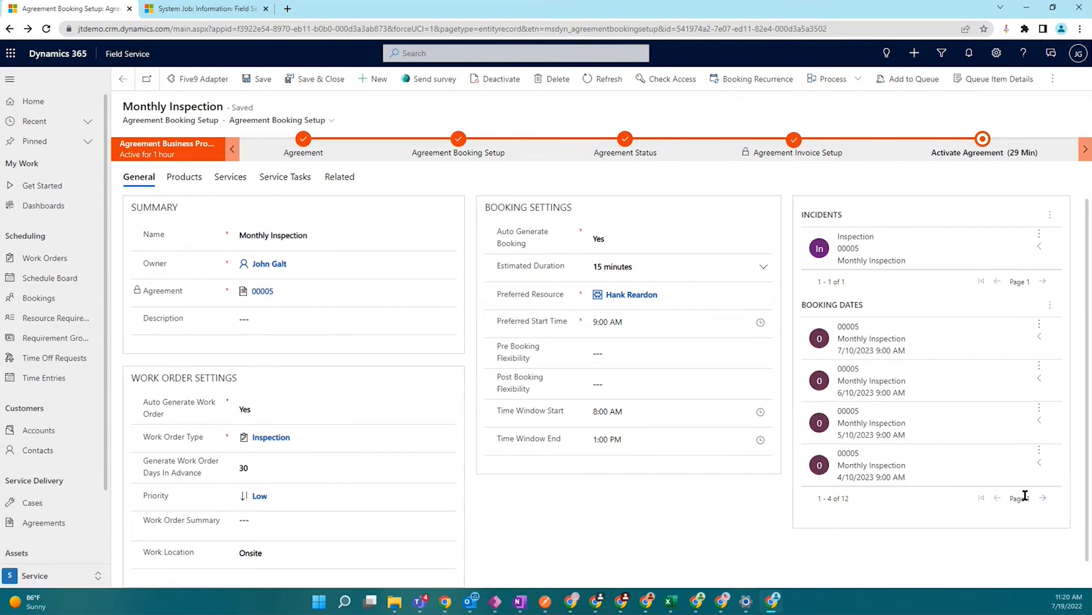
# Open the 8/10/2022 booking date from the booking dates list and view its linked work order
pyautogui.click(1043, 498)
pyautogui.click(1043, 498)
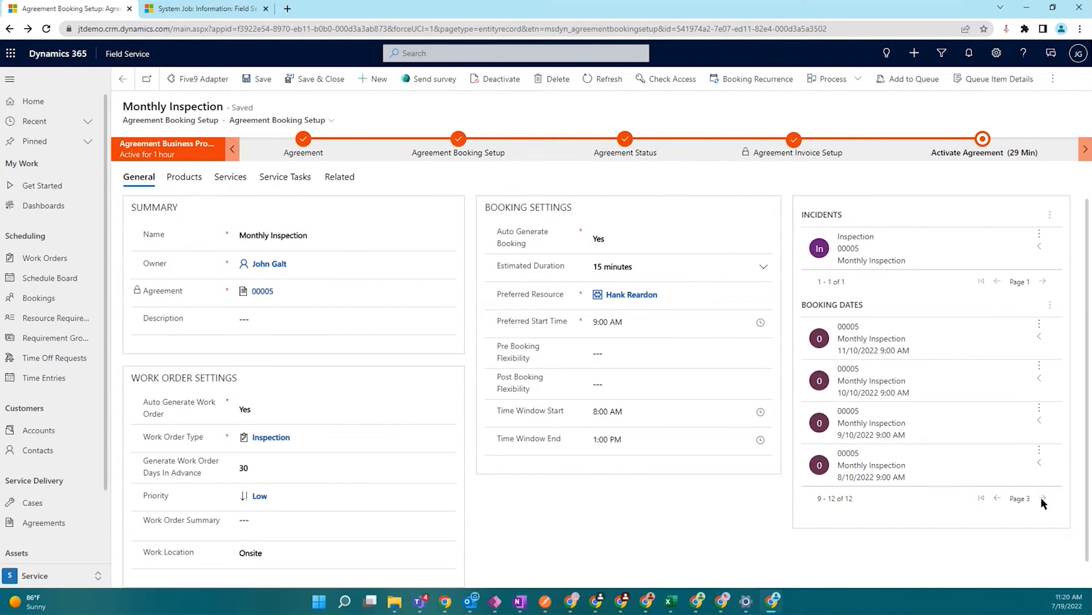
pyautogui.click(975, 478)
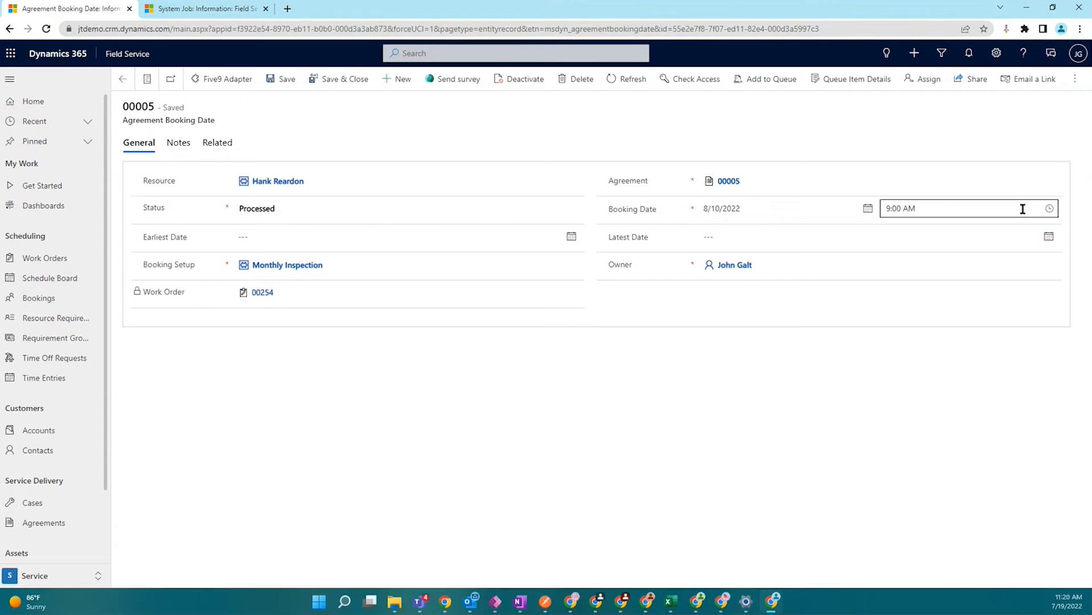
pyautogui.click(263, 292)
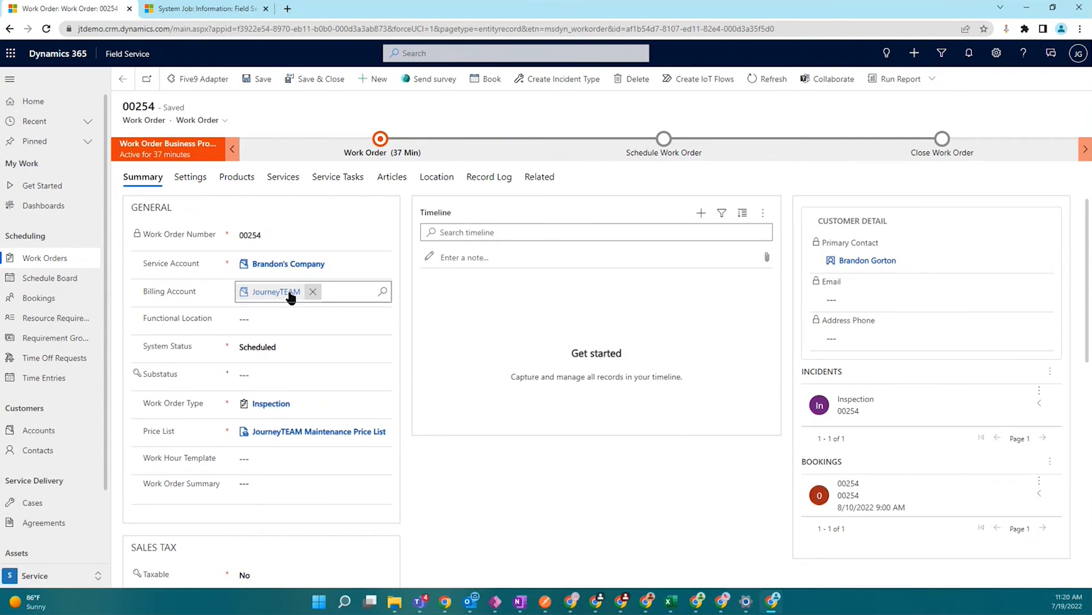
# Review the 8/10/2022 booking's work order products, services and service tasks, and return to its summary
pyautogui.click(234, 180)
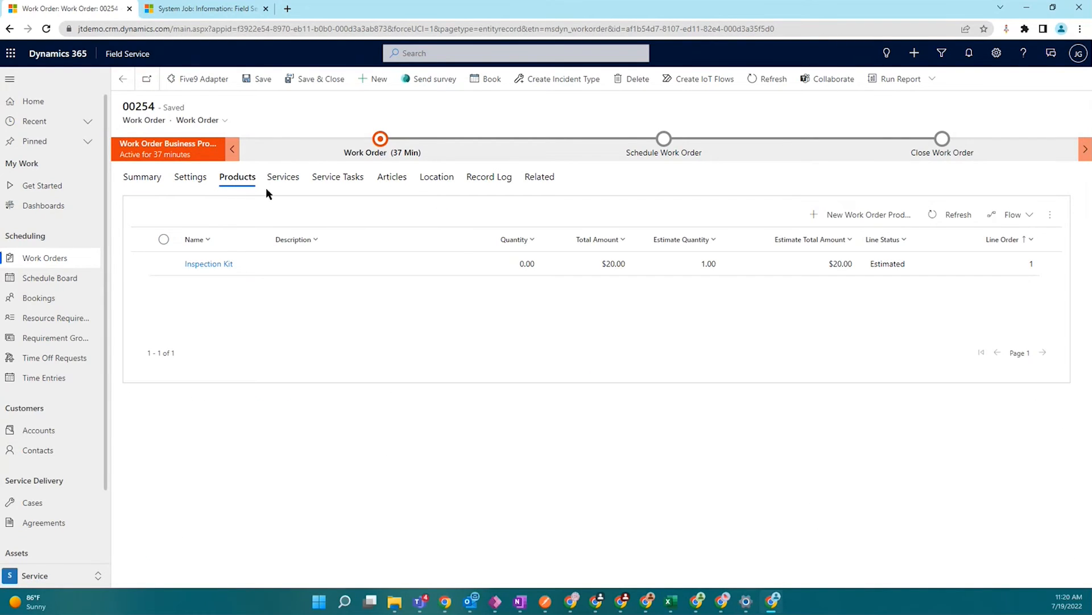
pyautogui.click(300, 177)
pyautogui.click(341, 180)
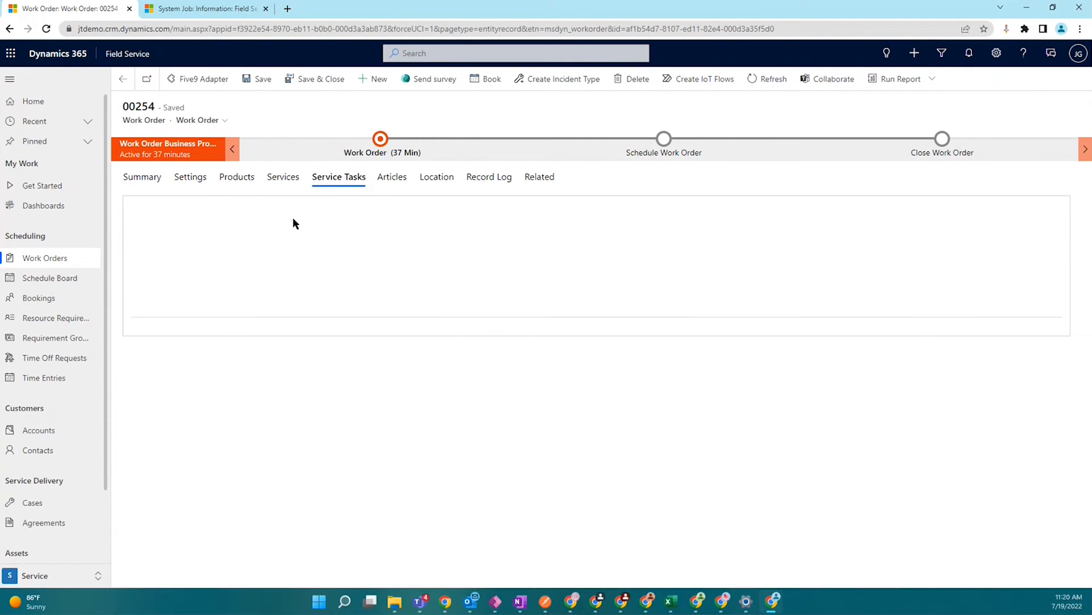
pyautogui.click(145, 181)
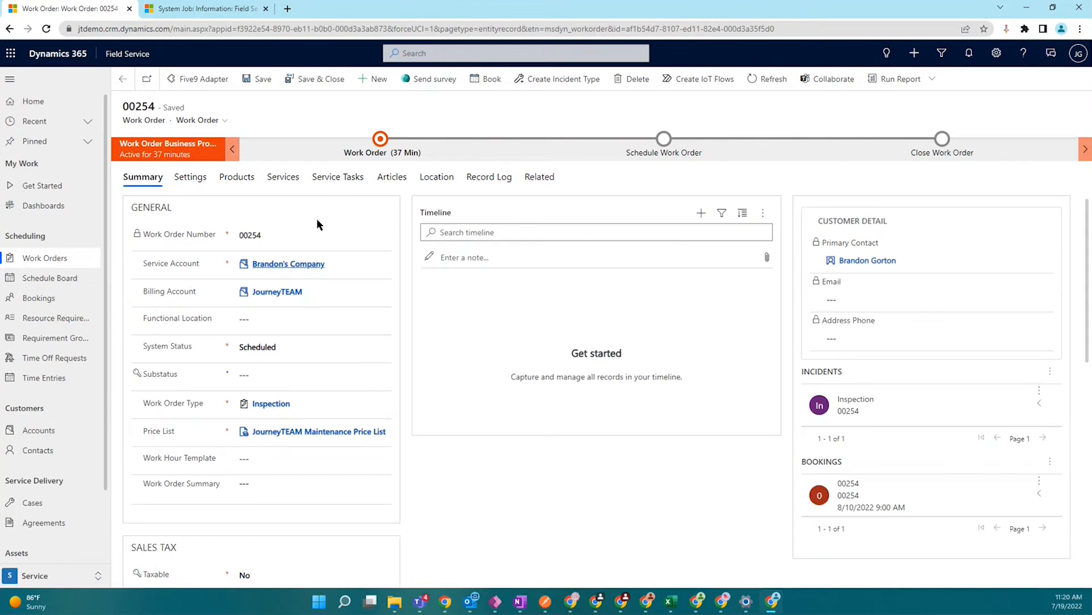
pyautogui.click(330, 177)
pyautogui.click(142, 179)
pyautogui.scroll(-1, 510, 466)
pyautogui.scroll(1, 512, 467)
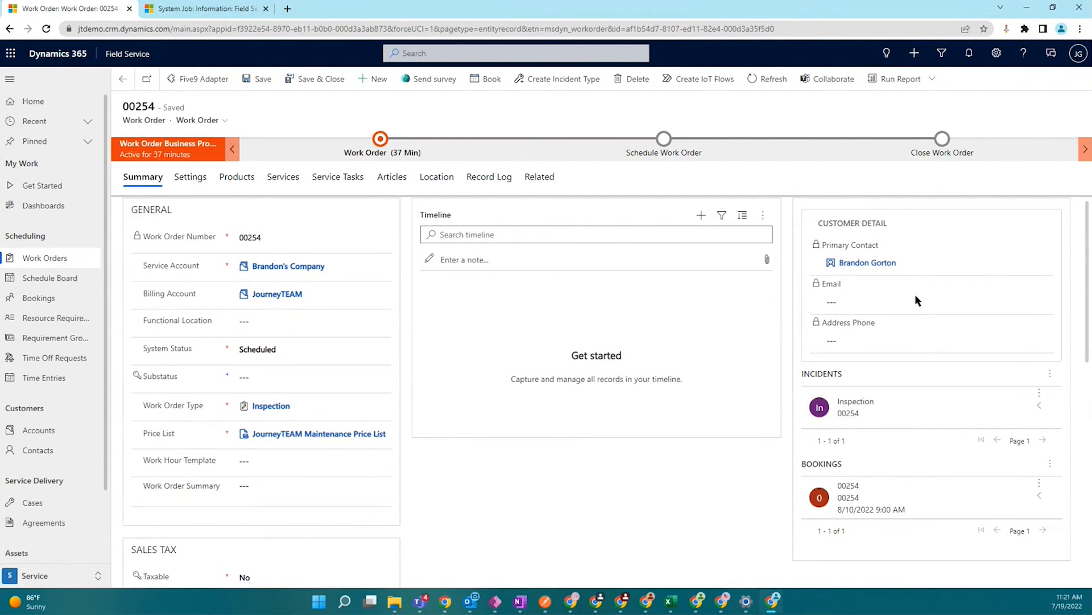
# Go back to the agreement, open its Monthly Invoices setup and list the related invoice dates
pyautogui.click(123, 80)
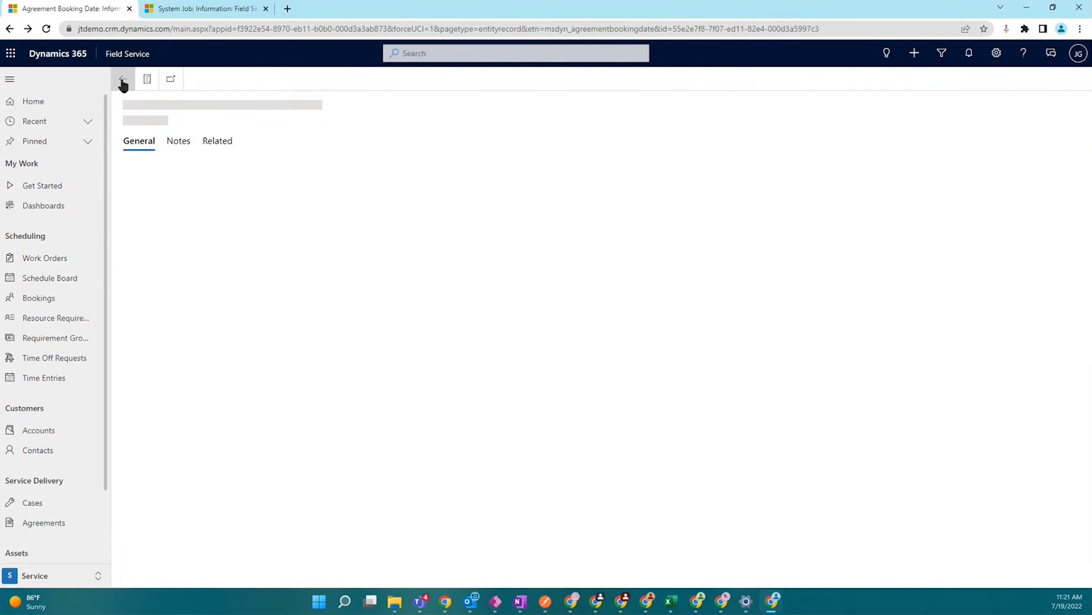
pyautogui.click(123, 81)
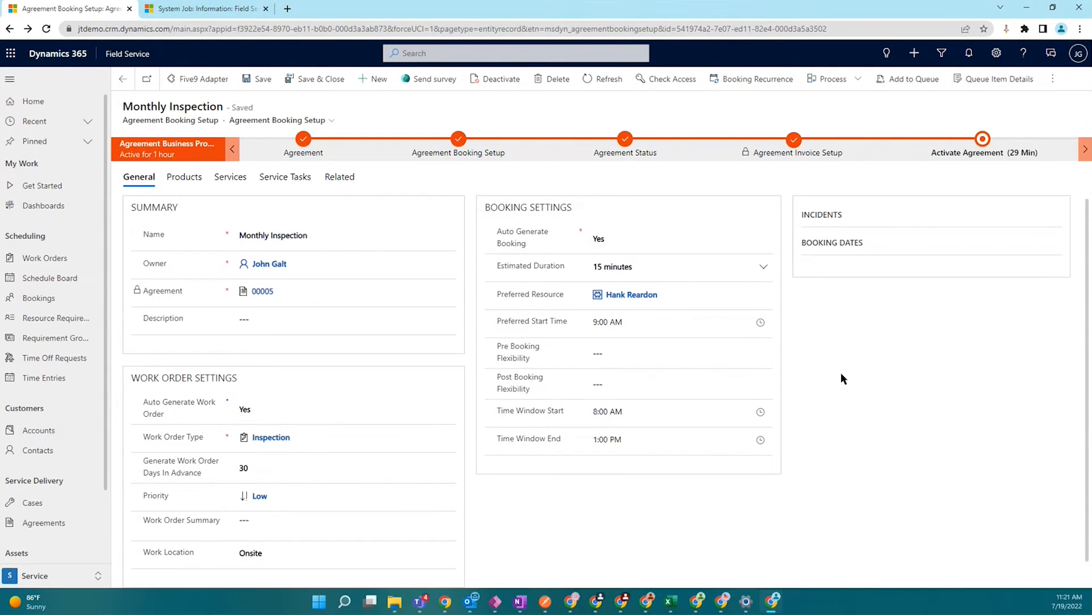
pyautogui.click(124, 83)
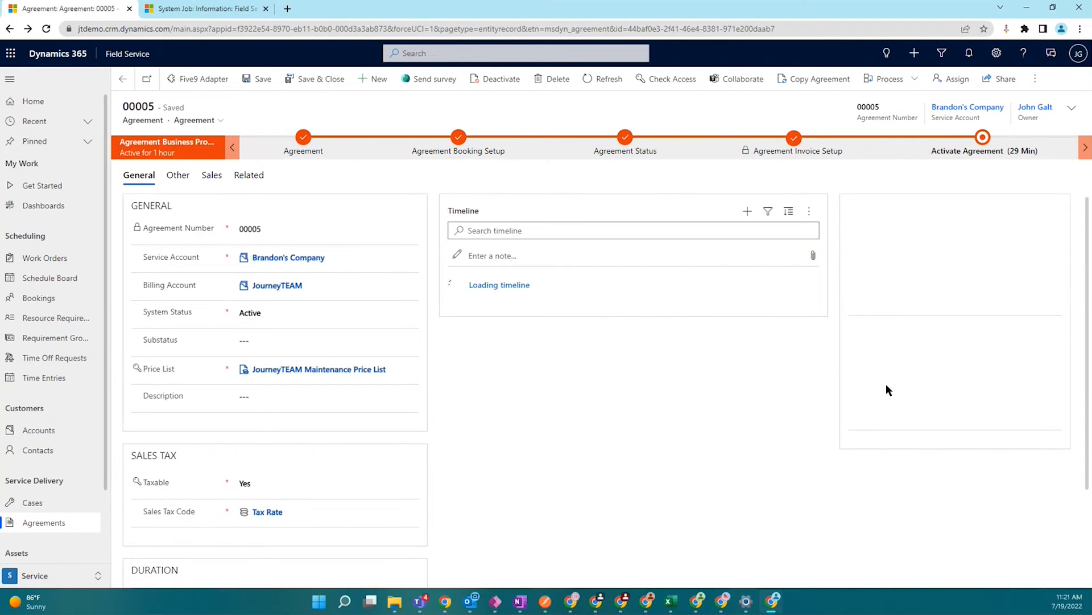
pyautogui.click(953, 336)
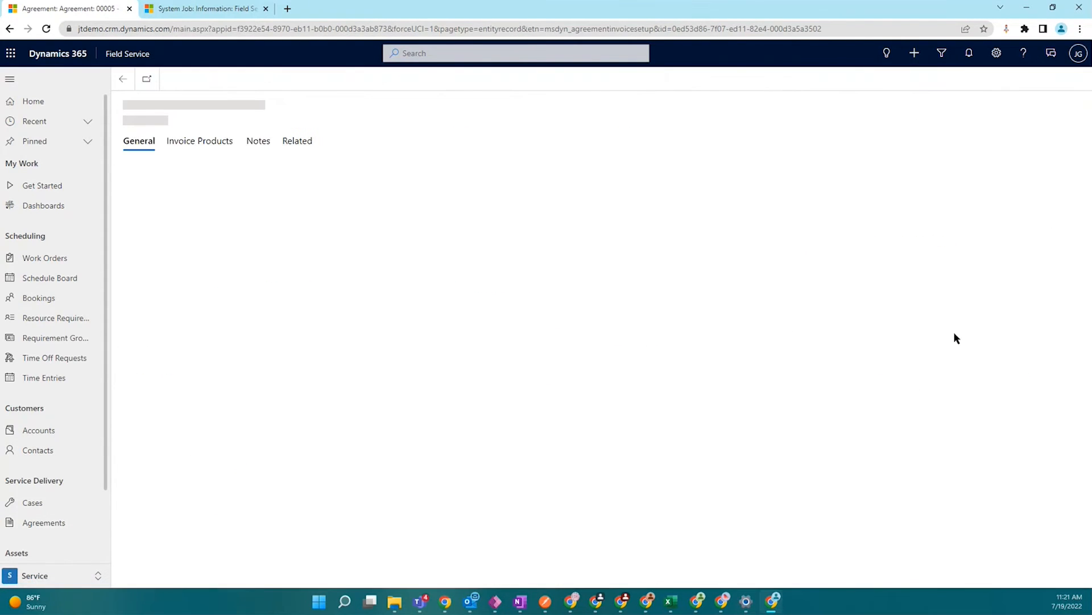
pyautogui.click(285, 144)
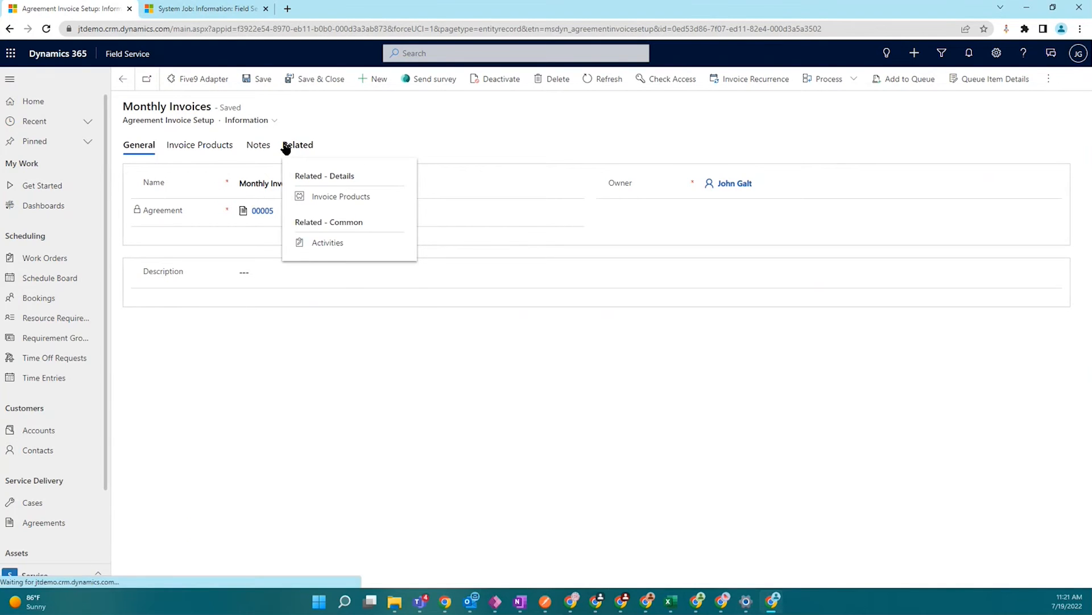
pyautogui.click(328, 228)
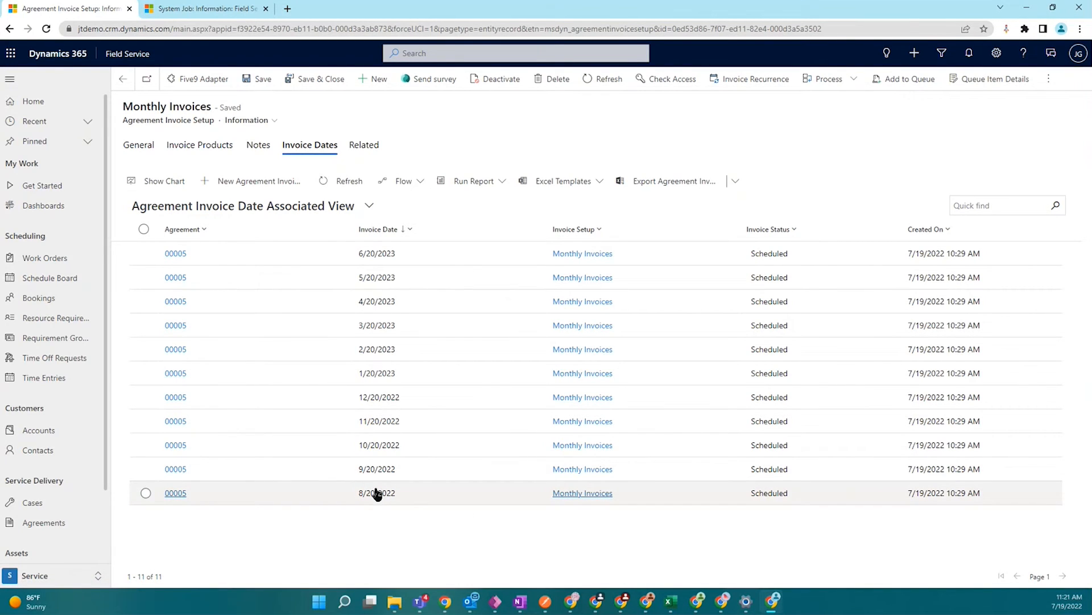
# Open the 8/20/2022 invoice date to check its details and available commands, and return to the agreement
pyautogui.doubleClick(403, 500)
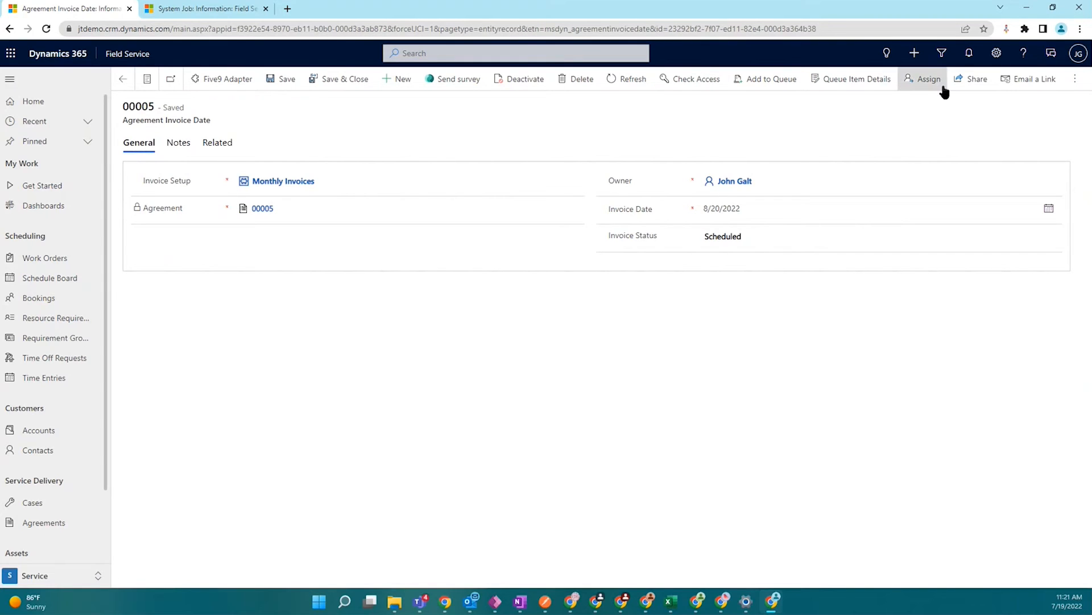
pyautogui.click(1077, 83)
pyautogui.click(815, 146)
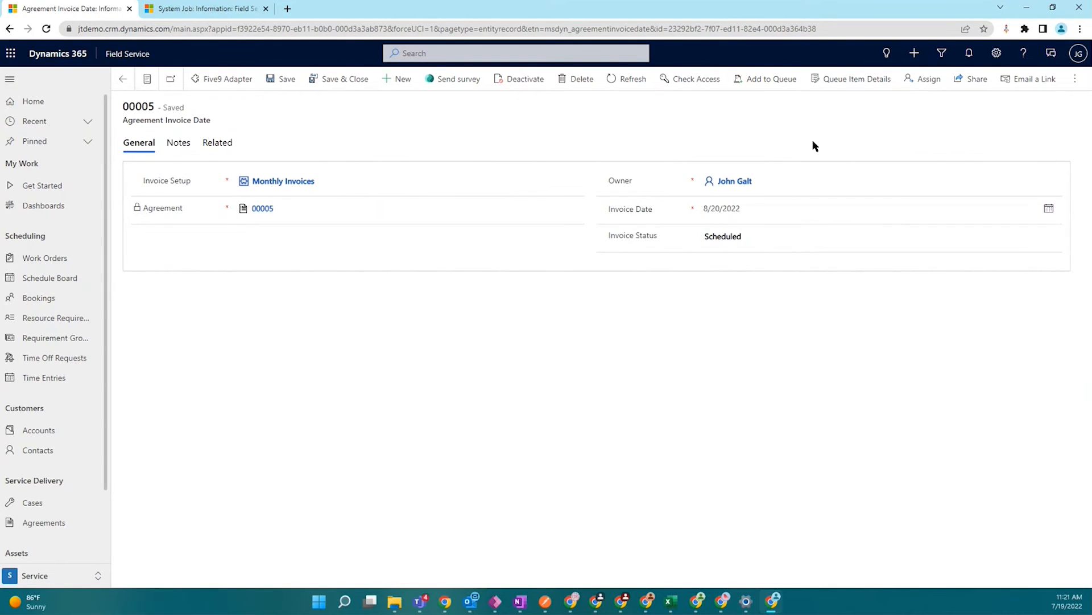
pyautogui.click(123, 80)
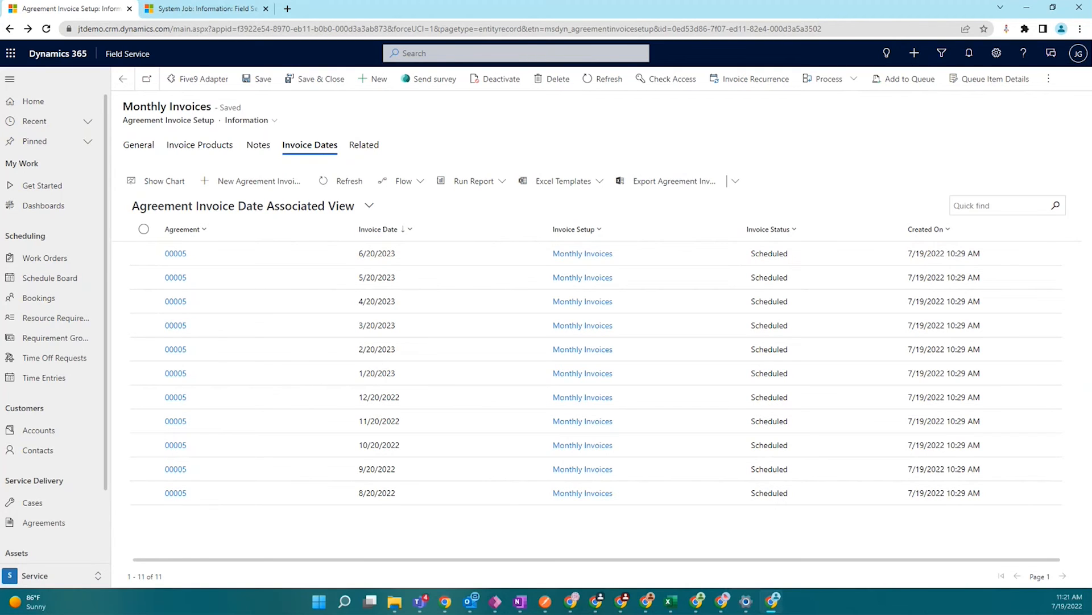
pyautogui.click(122, 81)
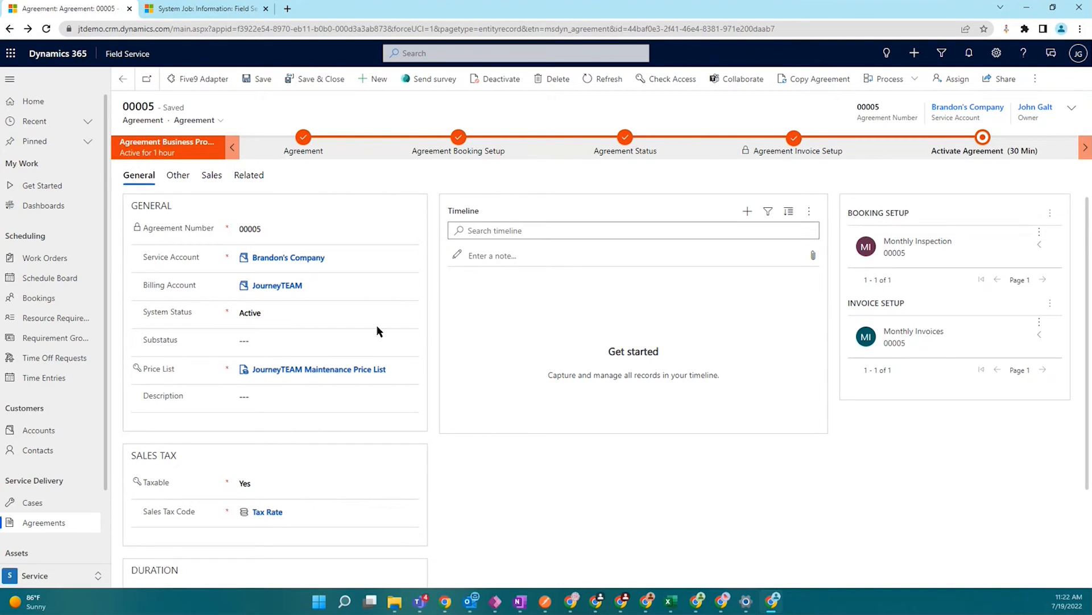
# Check the Monthly Inspection booking setup and the agreement's duration, and return to the setup's work order settings
pyautogui.click(909, 246)
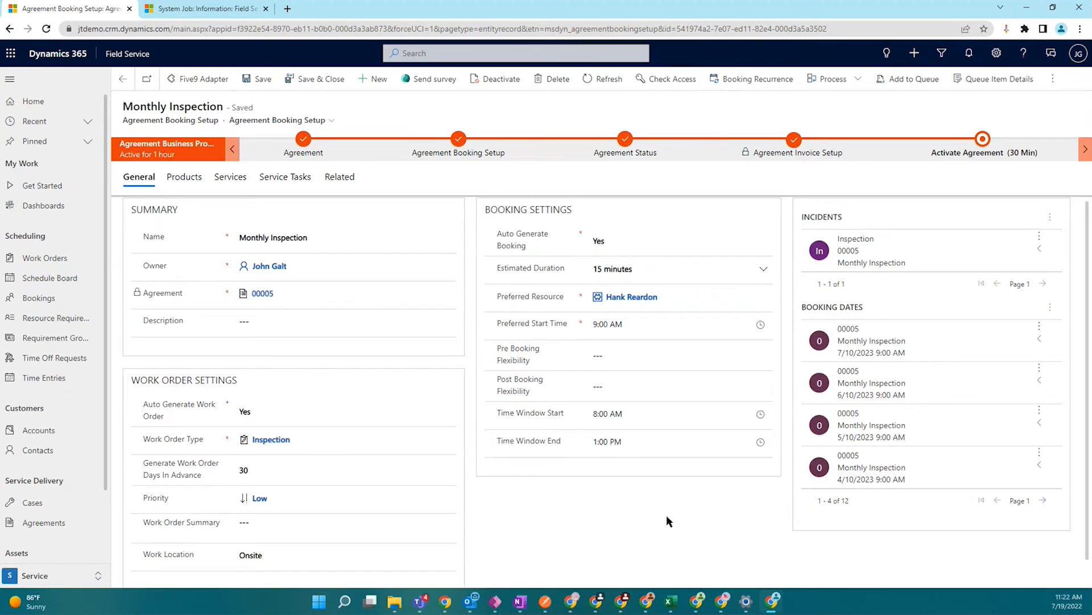
pyautogui.click(122, 79)
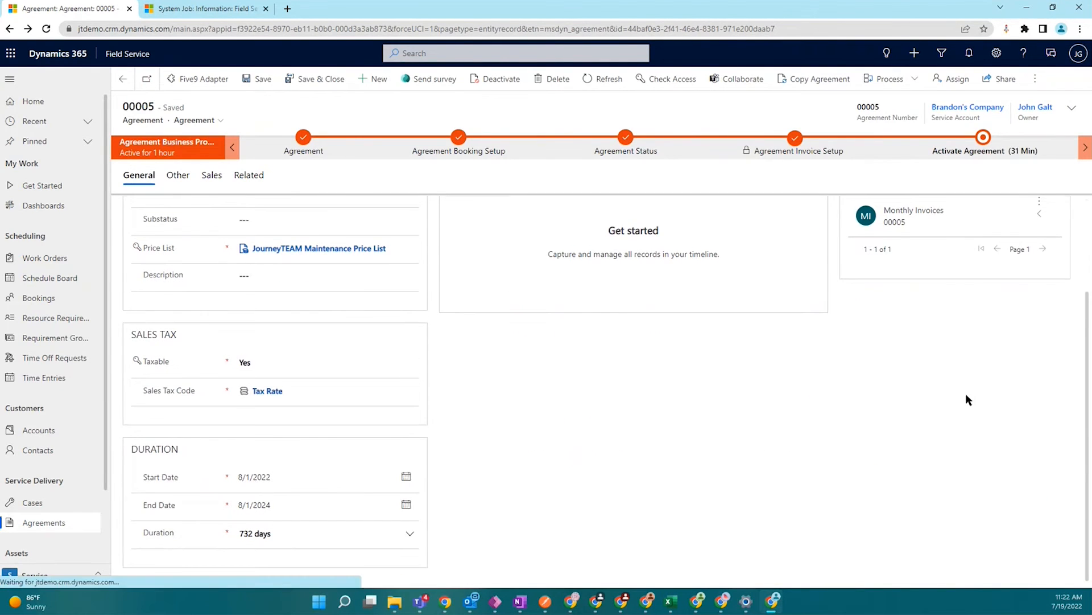
pyautogui.scroll(3, 965, 394)
pyautogui.click(908, 245)
pyautogui.scroll(-1, 311, 446)
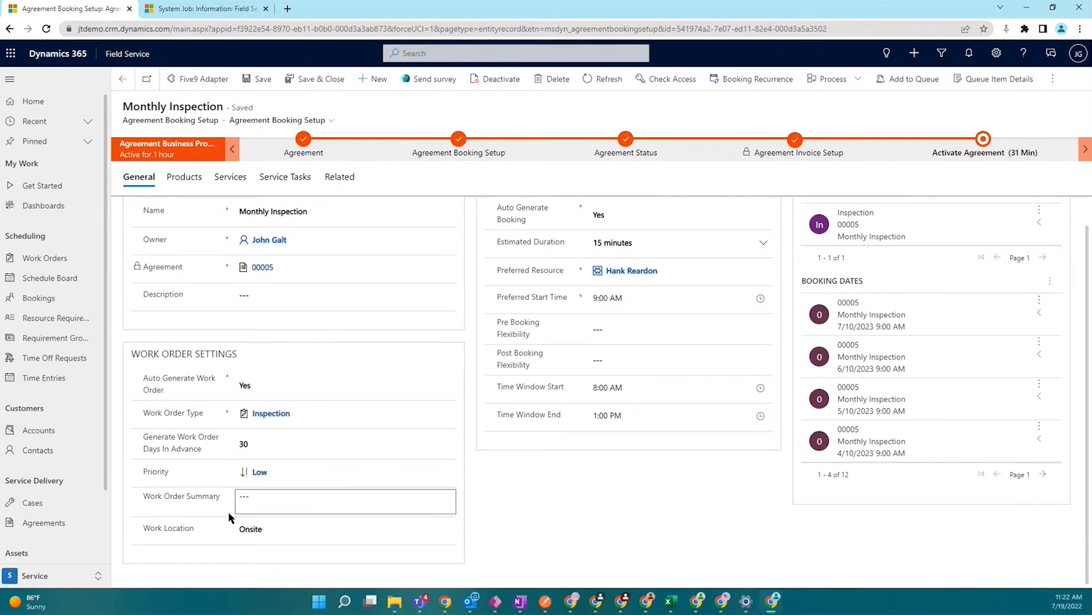
# Try Facility as the Monthly Inspection's Work Location and check its required Latitude and Longitude fields
pyautogui.click(257, 530)
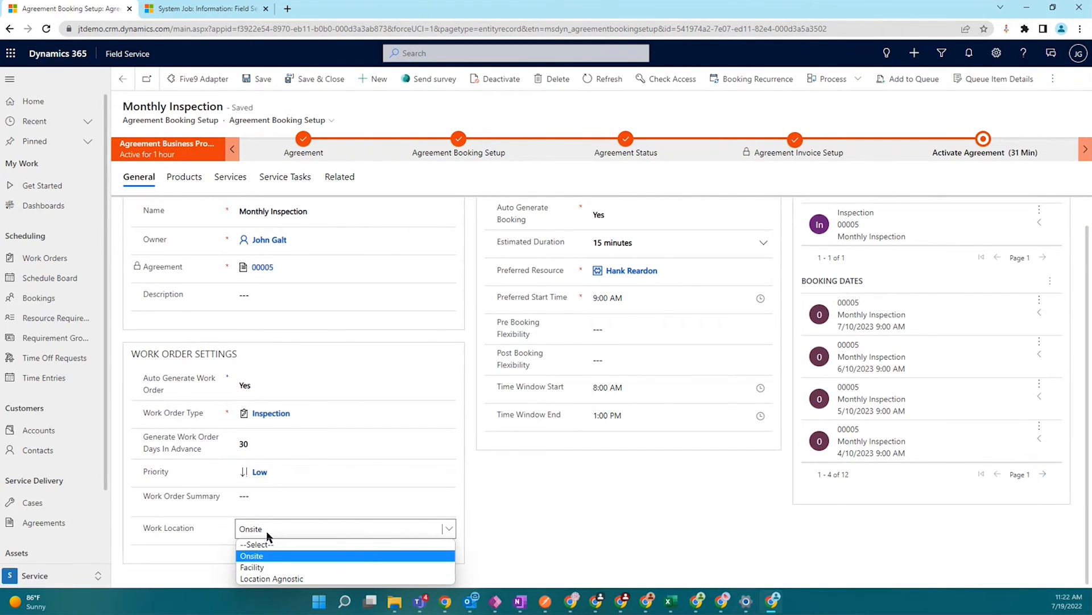
pyautogui.click(262, 566)
pyautogui.scroll(-1, 371, 511)
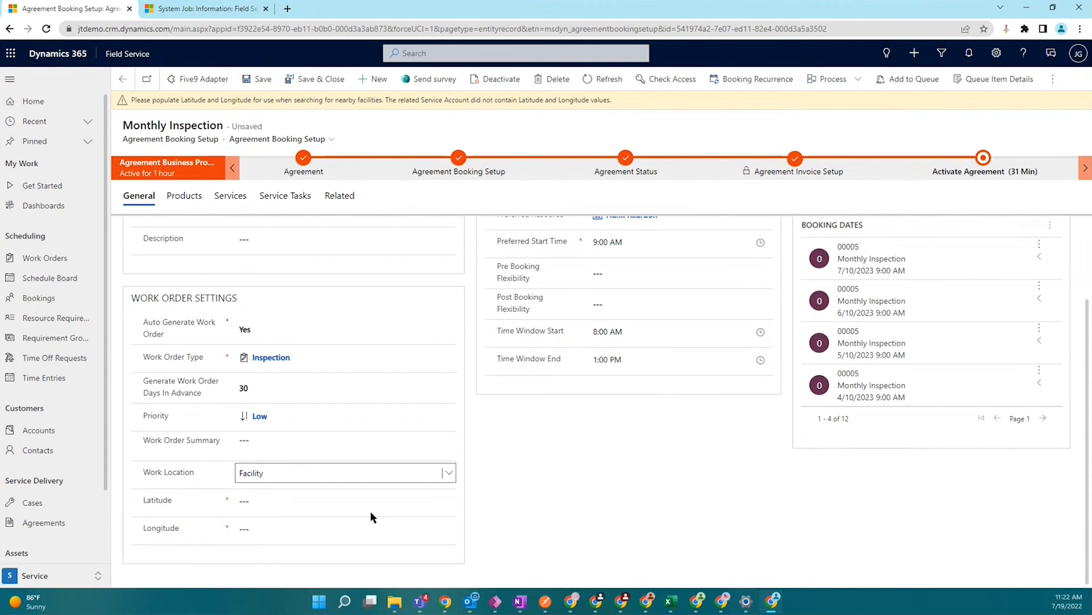
pyautogui.click(273, 531)
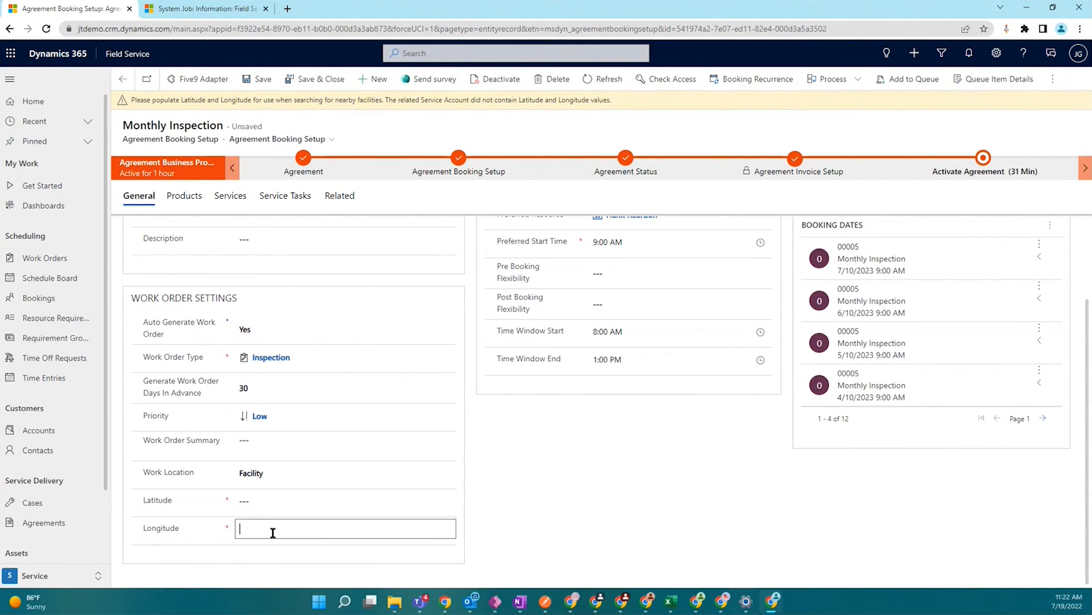
pyautogui.click(277, 503)
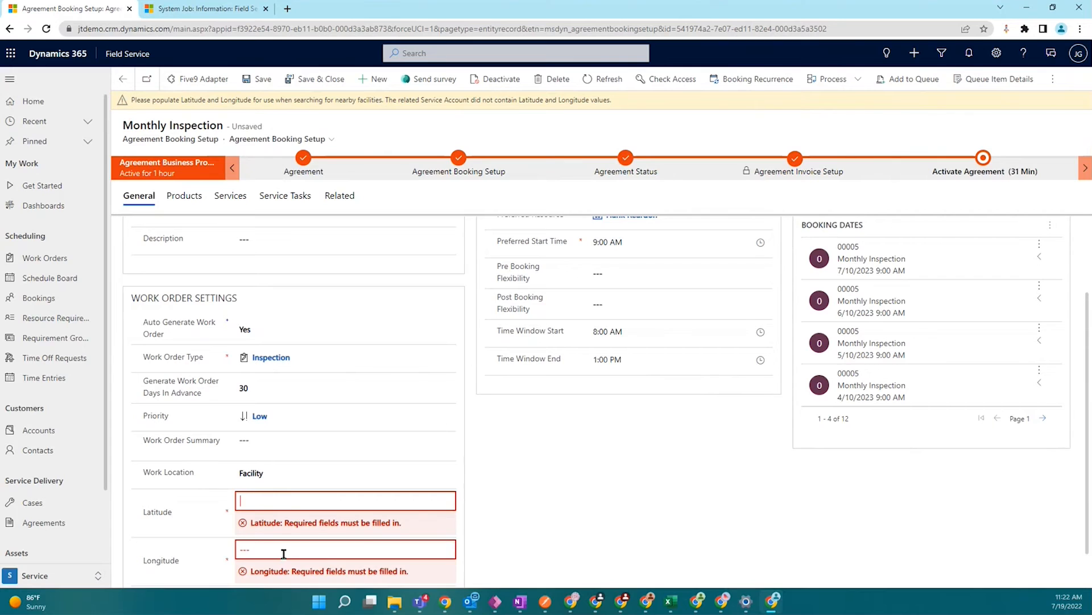
pyautogui.scroll(-1, 183, 492)
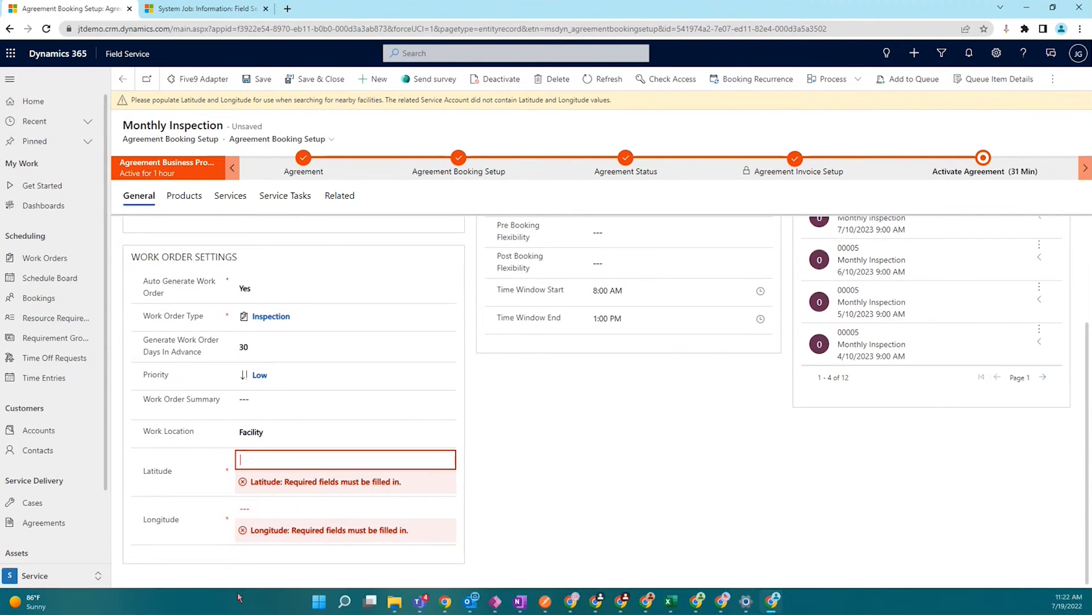
# Restore the Work Location to Onsite and check the other available location options without choosing one
pyautogui.click(262, 432)
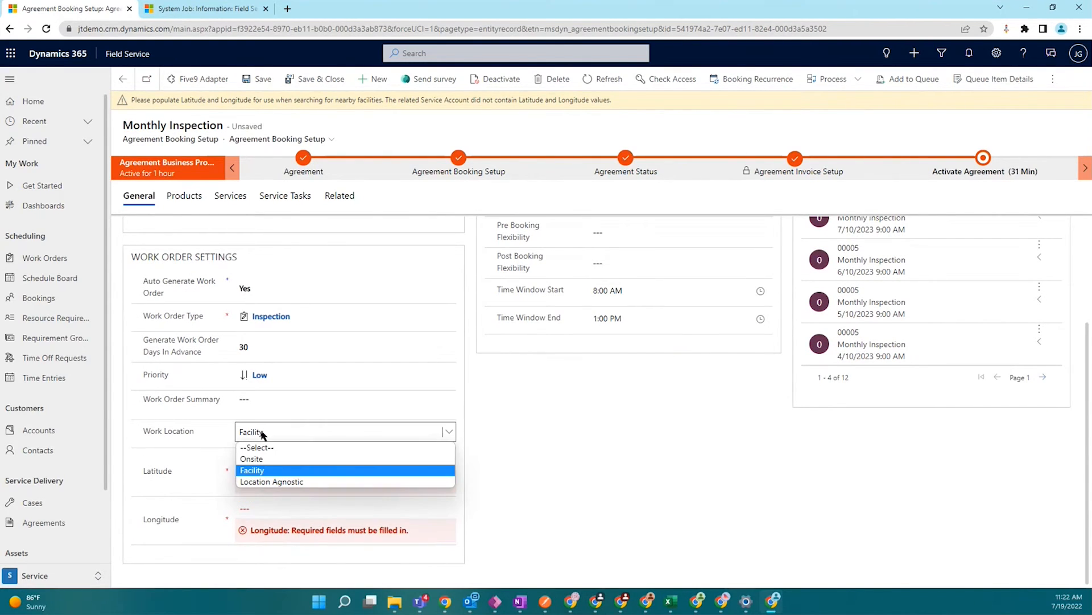
pyautogui.click(269, 460)
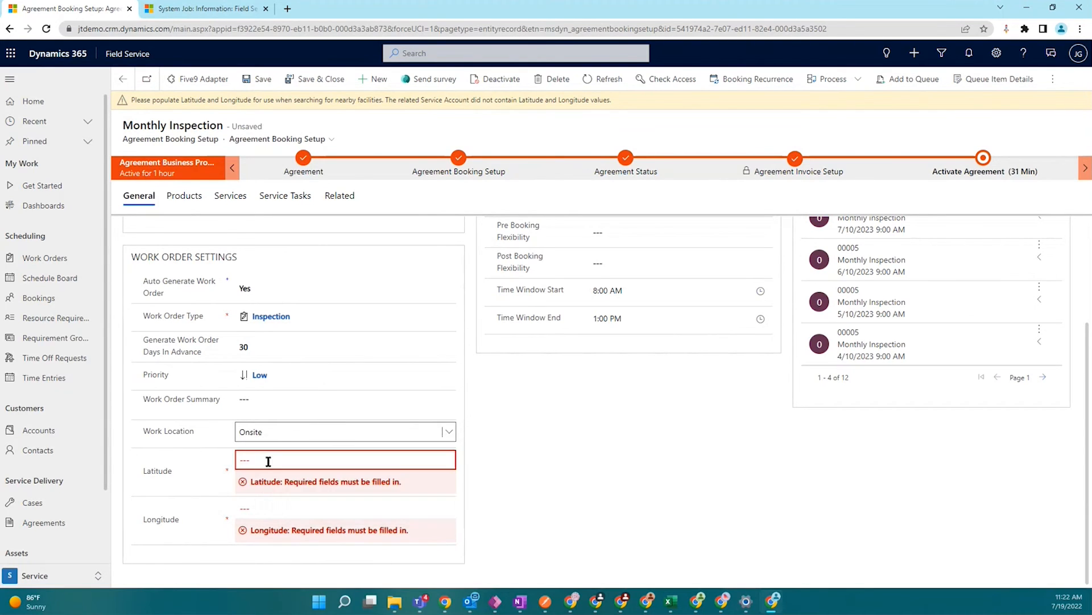
pyautogui.scroll(-1, 558, 531)
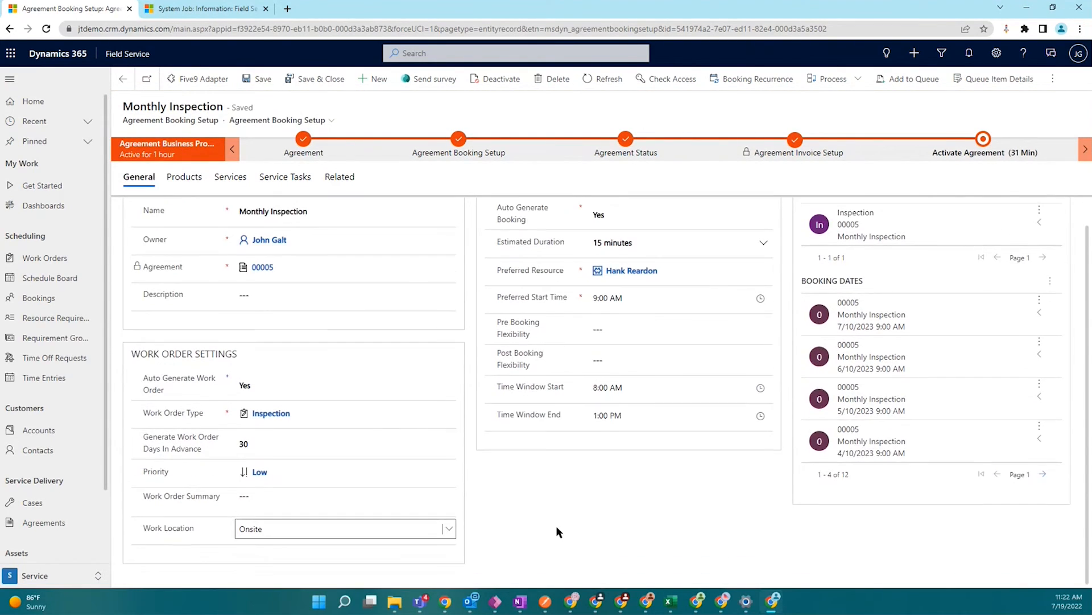
pyautogui.click(301, 528)
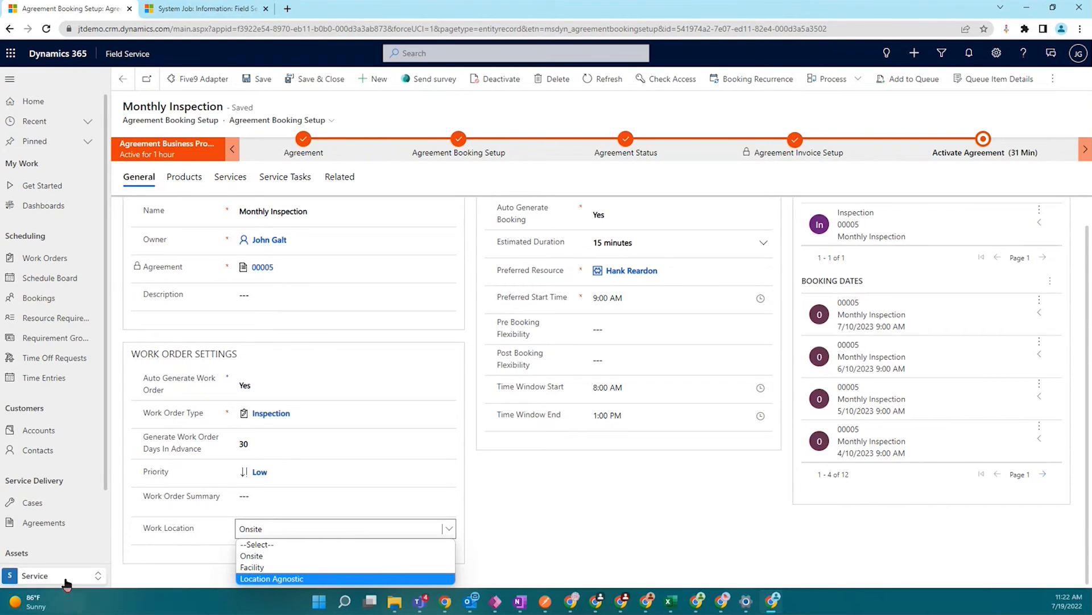
pyautogui.click(194, 564)
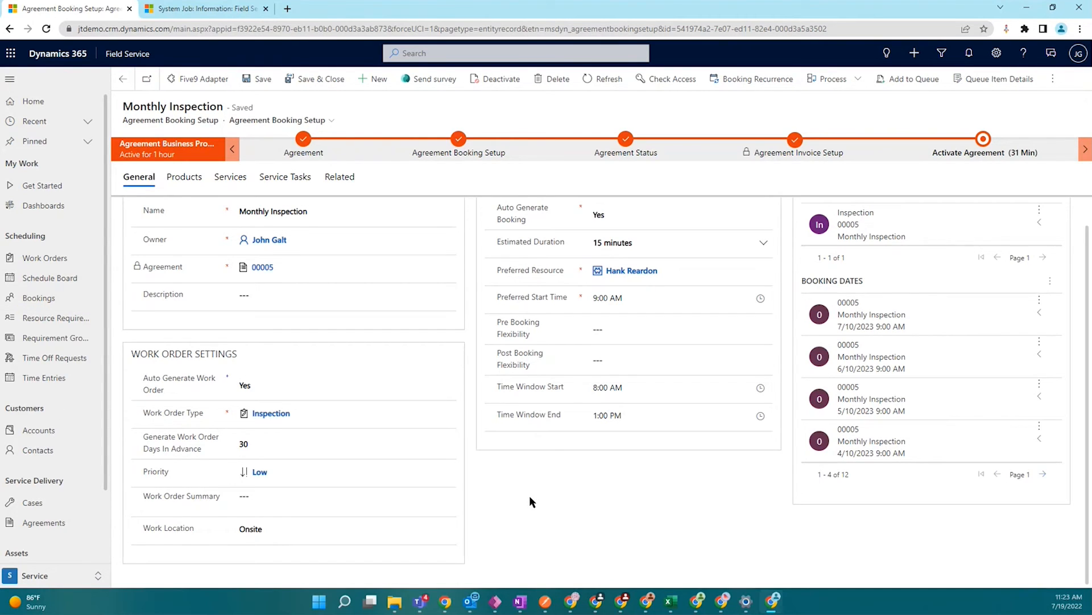
# Examine the Generate Work Order Days In Advance value in the Monthly Inspection's work order settings
pyautogui.scroll(1, 530, 497)
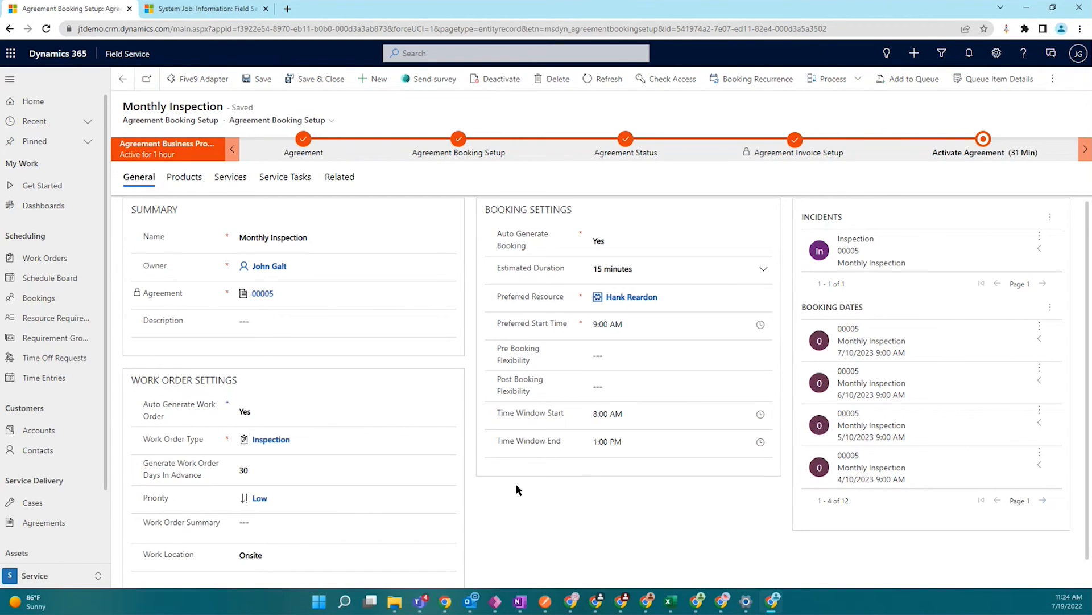
pyautogui.moveTo(202, 478); pyautogui.dragTo(143, 459)
pyautogui.moveTo(150, 382); pyautogui.dragTo(247, 372)
pyautogui.click(248, 373)
pyautogui.click(271, 470)
pyautogui.click(271, 470)
pyautogui.click(590, 539)
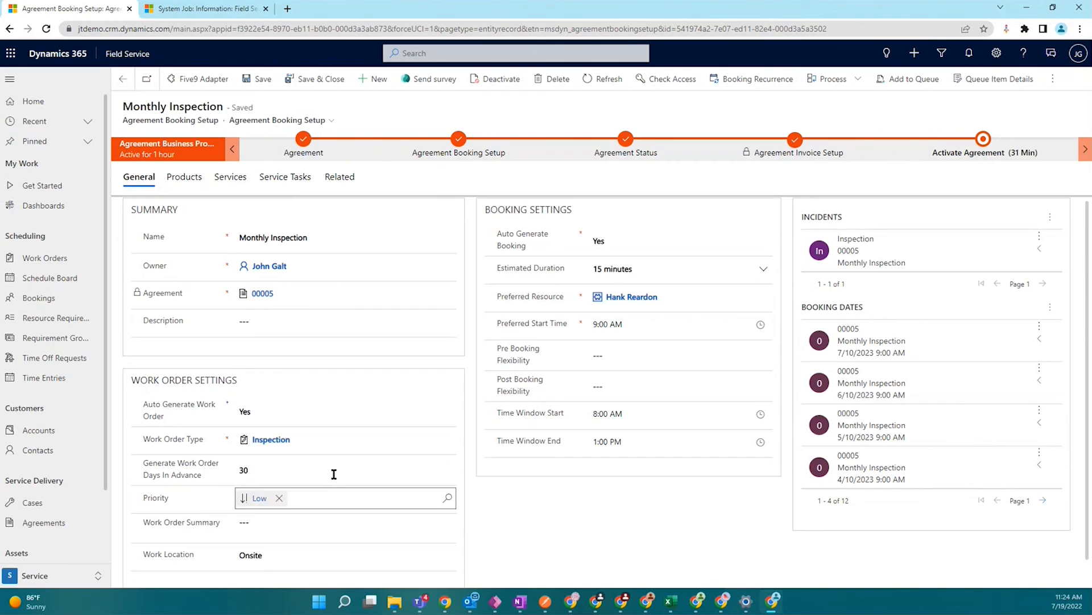
pyautogui.moveTo(161, 465); pyautogui.dragTo(193, 465)
pyautogui.click(280, 470)
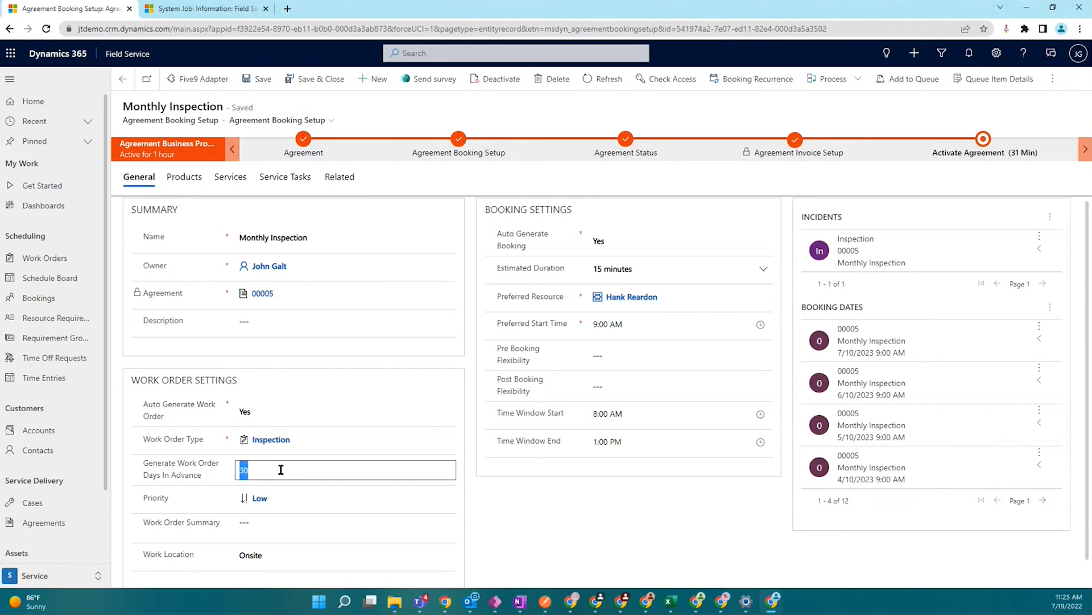
pyautogui.click(280, 469)
pyautogui.click(269, 467)
pyautogui.click(260, 469)
pyautogui.click(568, 487)
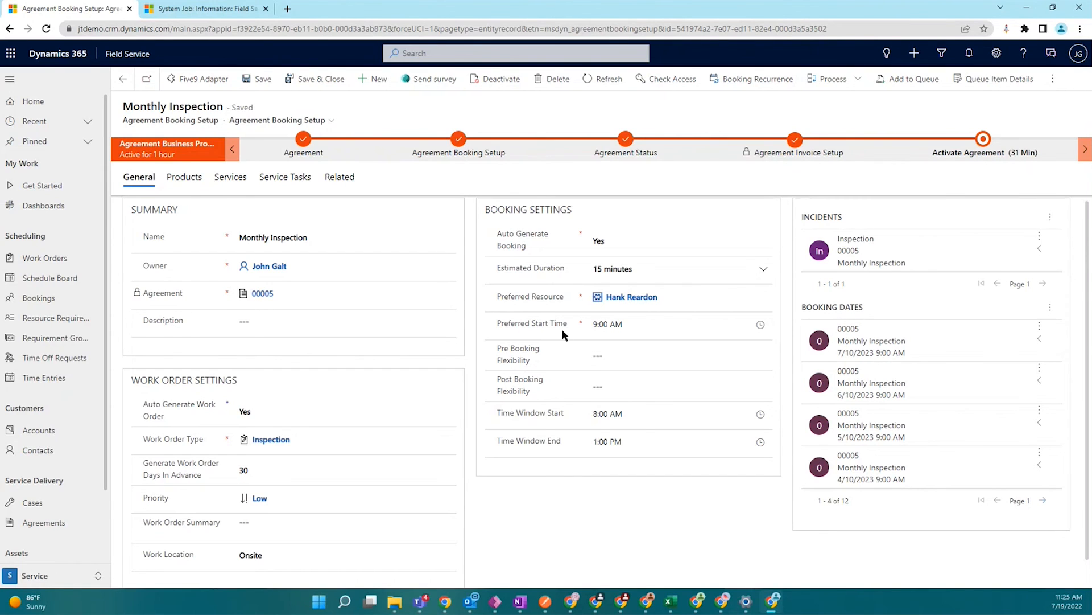
# Open the 7/10/2023 booking date and check its Earliest Date and Latest Date fields
pyautogui.click(858, 345)
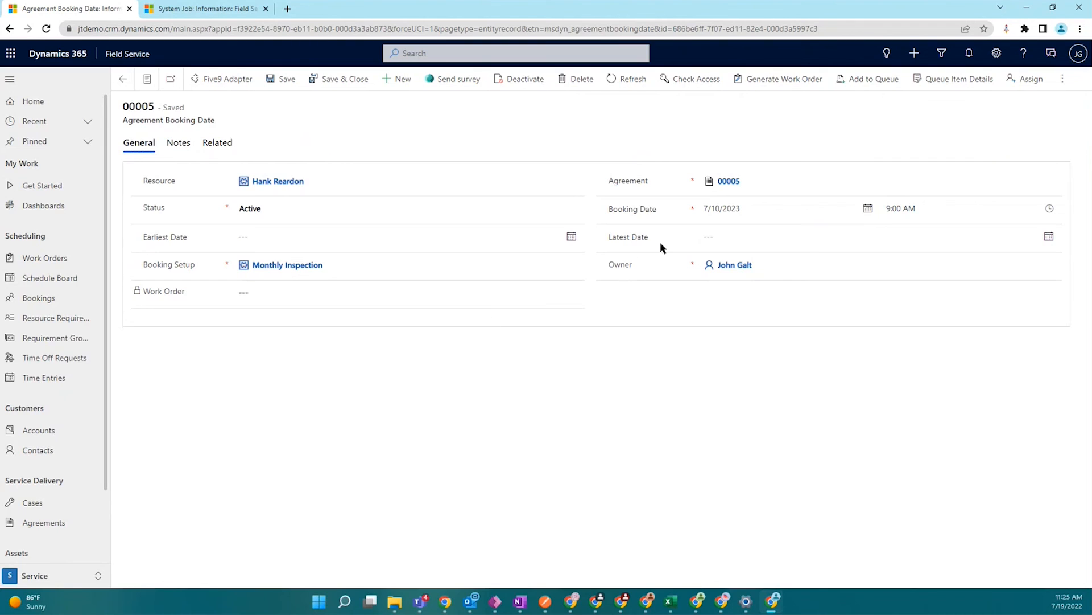
pyautogui.click(509, 236)
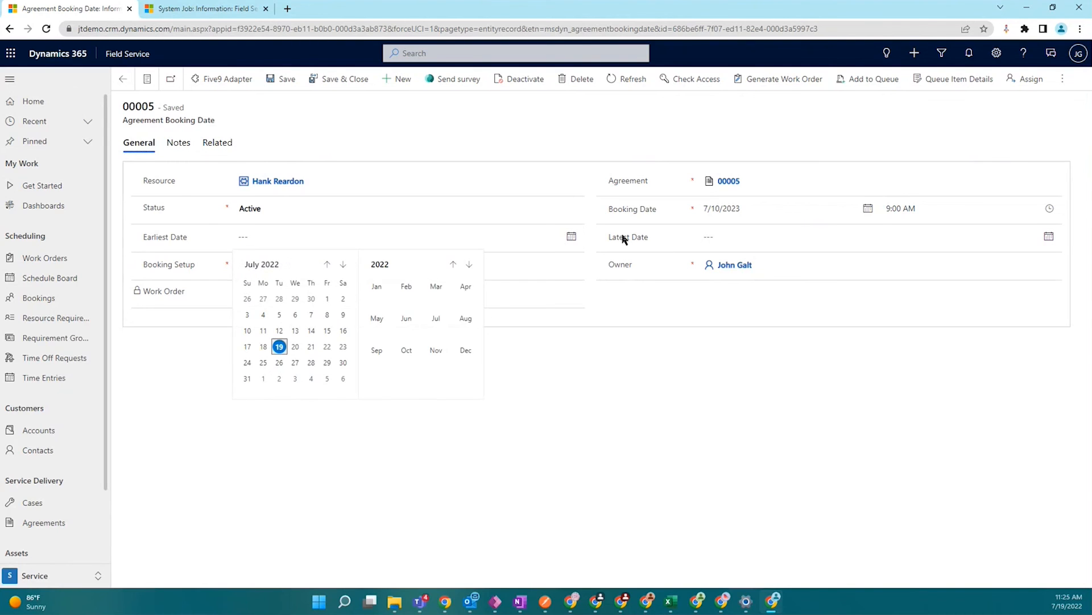
pyautogui.click(710, 236)
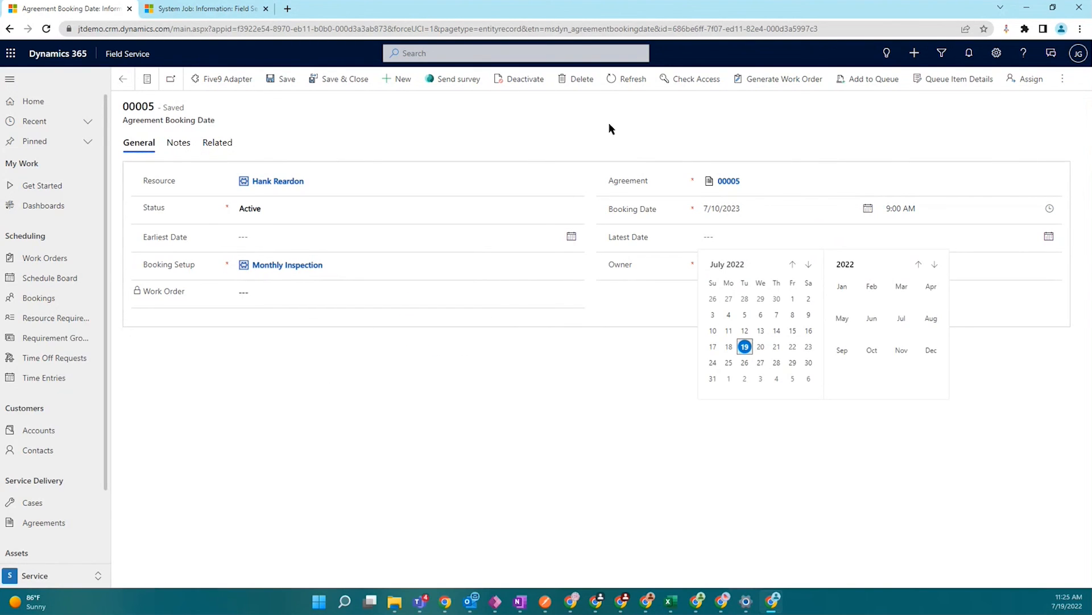
pyautogui.moveTo(165, 119); pyautogui.dragTo(217, 121)
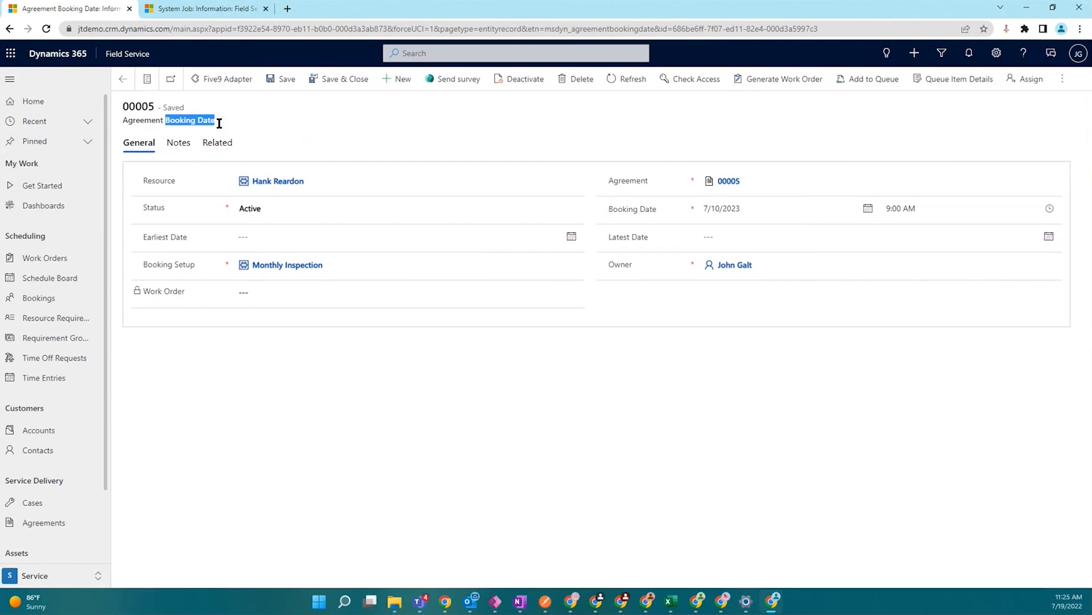
# Leave the 7/10/2023 booking date record and look over the resources on the sandbox schedule board
pyautogui.click(121, 81)
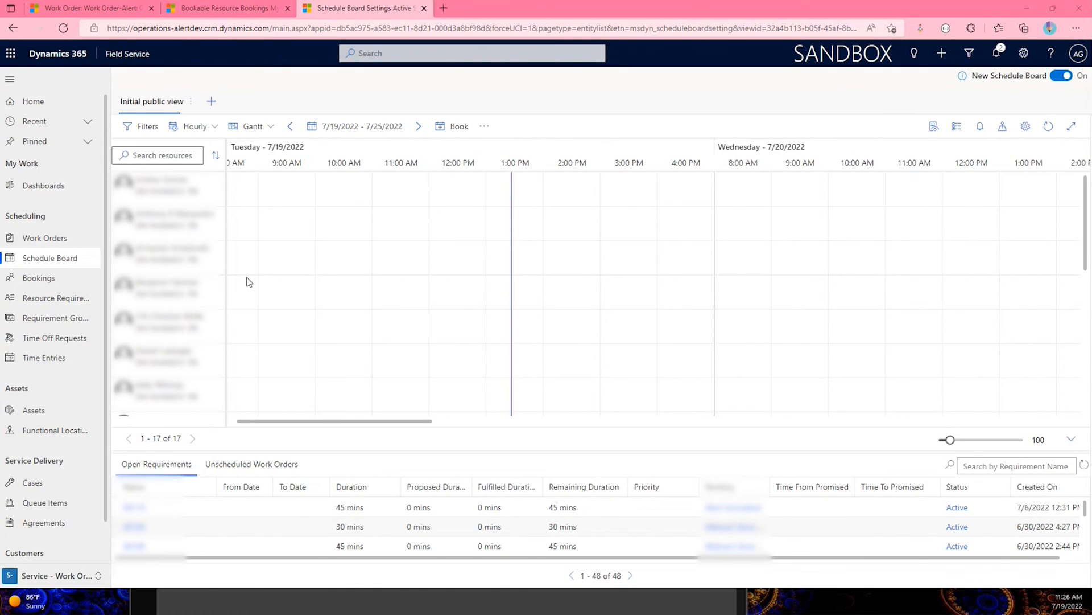
pyautogui.scroll(-5, 466, 279)
pyautogui.scroll(5, 486, 264)
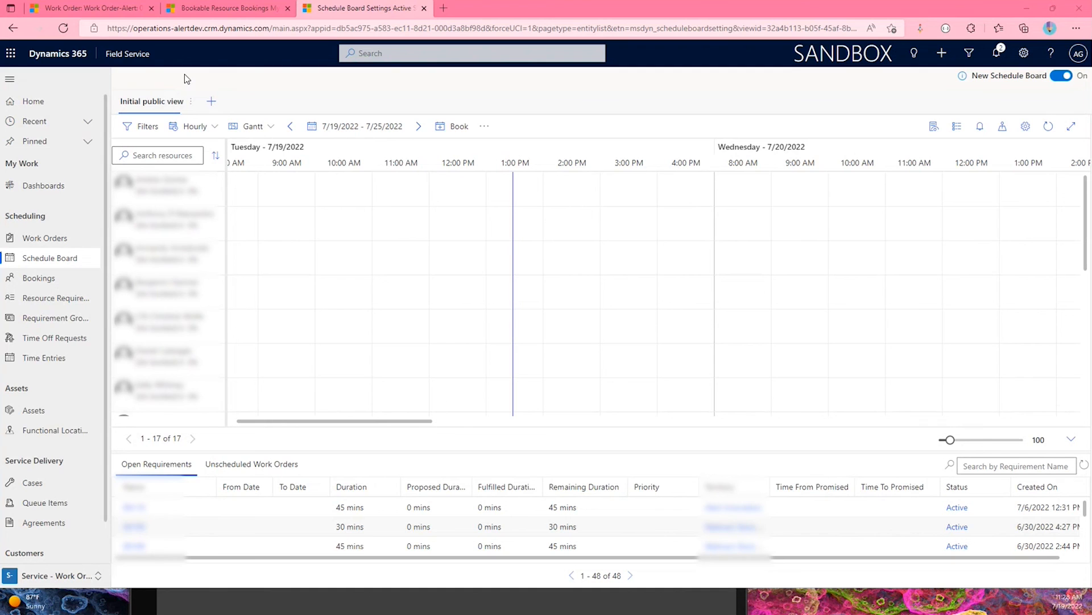
# Open work order 00108, book it with Book Me Now, and check its Bookings list
pyautogui.click(131, 14)
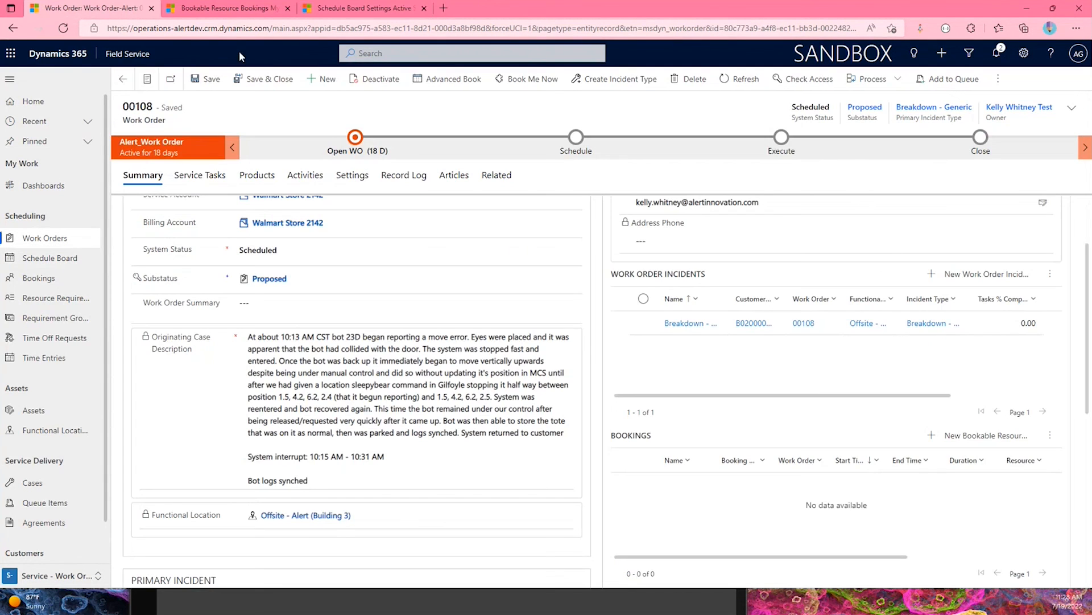
pyautogui.scroll(1, 452, 254)
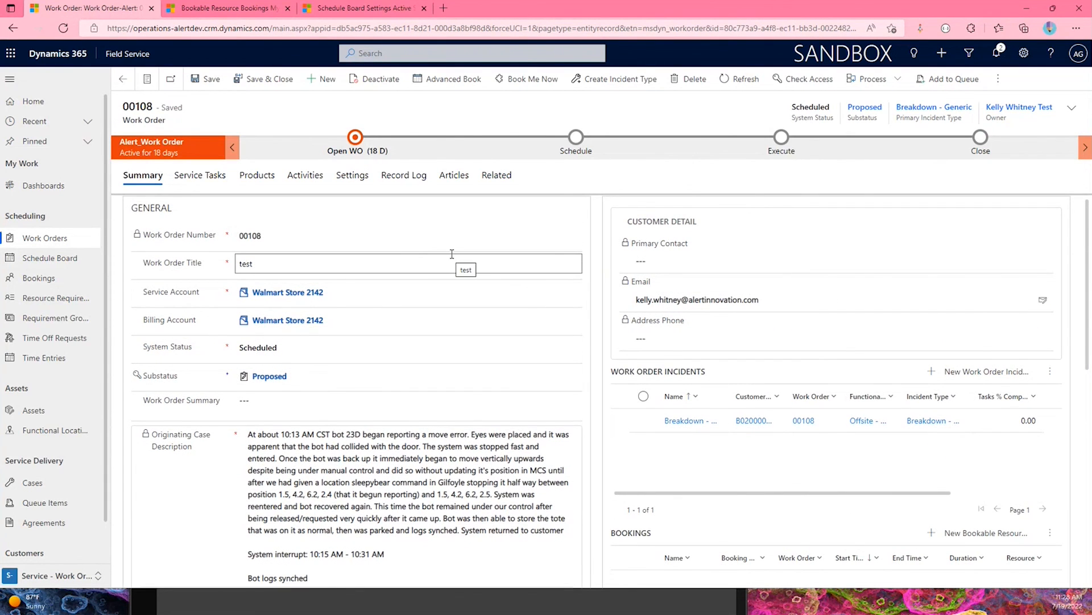
pyautogui.click(522, 82)
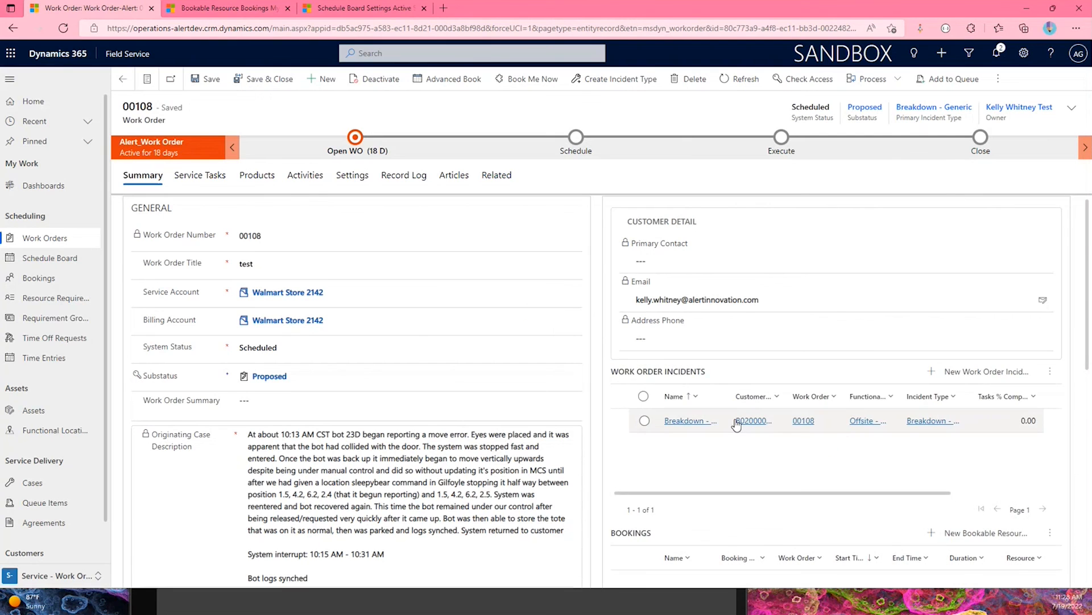
pyautogui.scroll(-3, 737, 420)
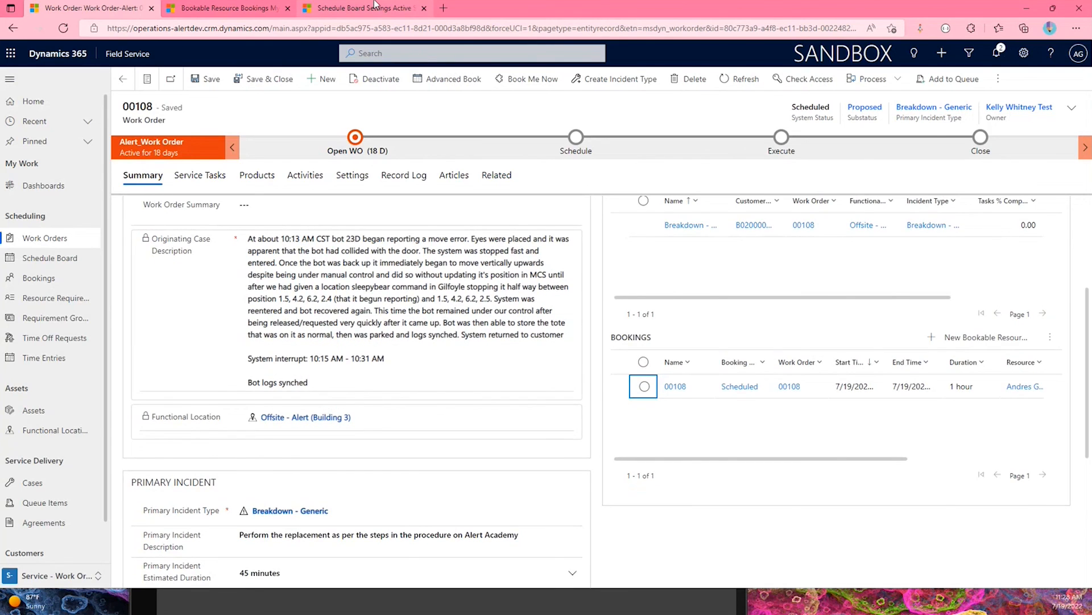
# Reload the schedule board and locate the booking for work order 00108 on Tuesday, 7/19/2022
pyautogui.click(364, 8)
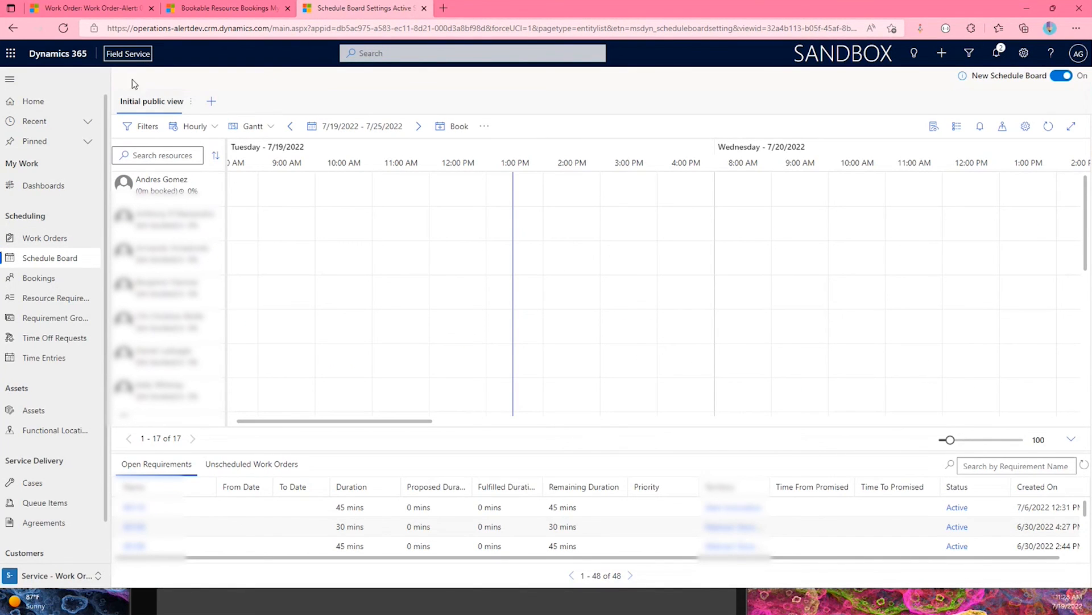
pyautogui.click(61, 29)
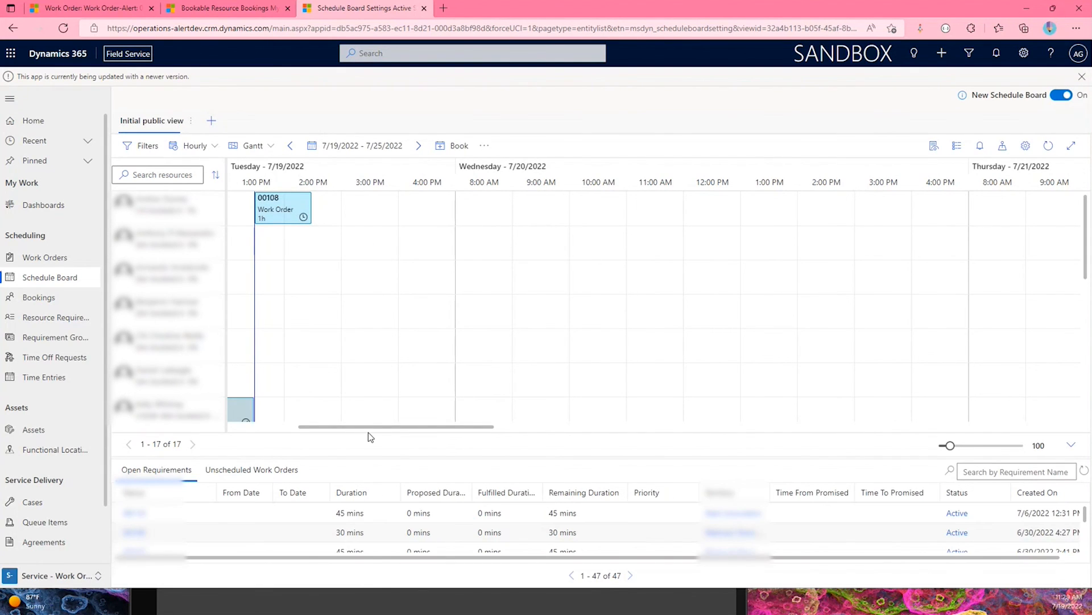
pyautogui.moveTo(367, 427); pyautogui.dragTo(347, 429)
pyautogui.scroll(-3, 352, 407)
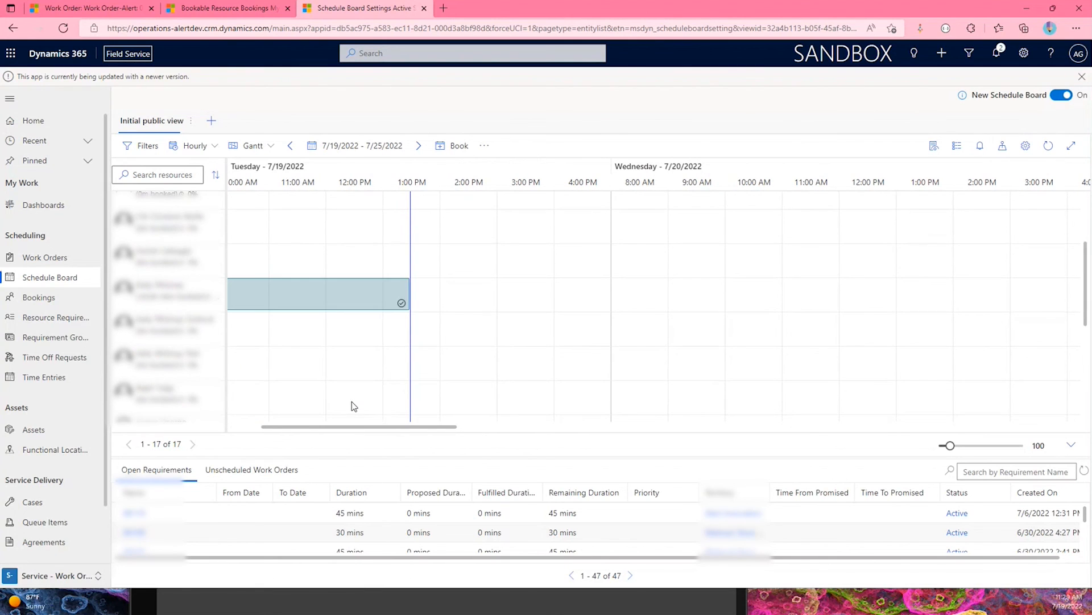
pyautogui.moveTo(352, 427); pyautogui.dragTo(280, 418)
pyautogui.scroll(3, 275, 364)
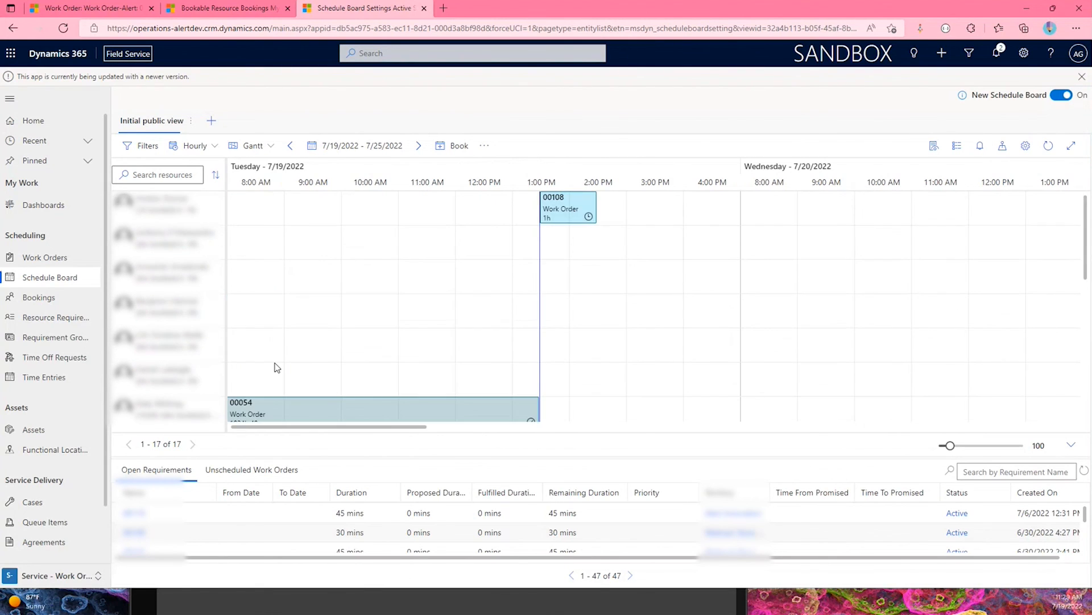
pyautogui.moveTo(557, 221)
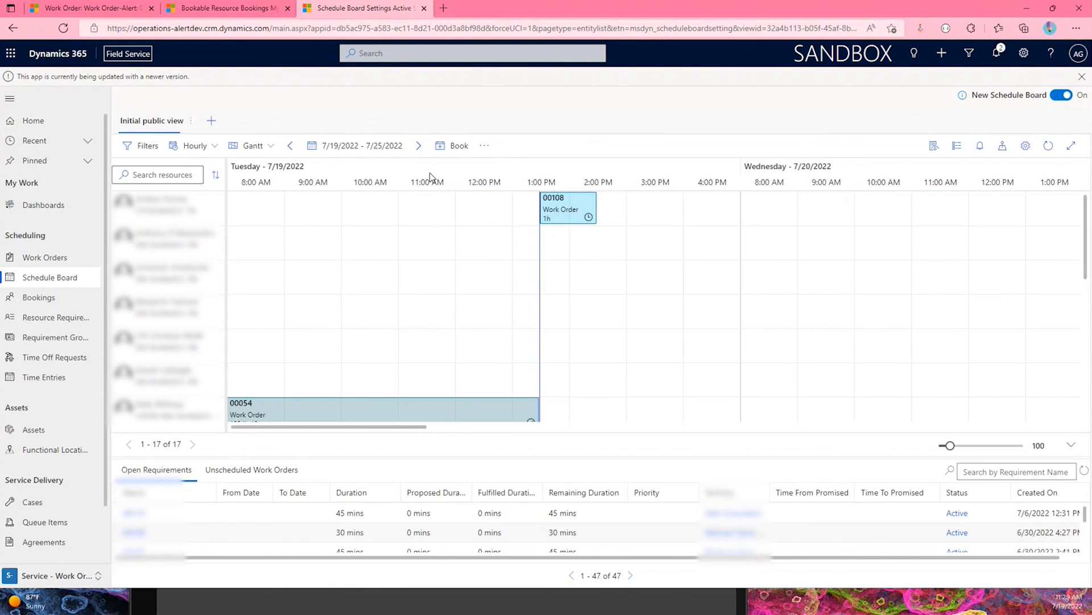